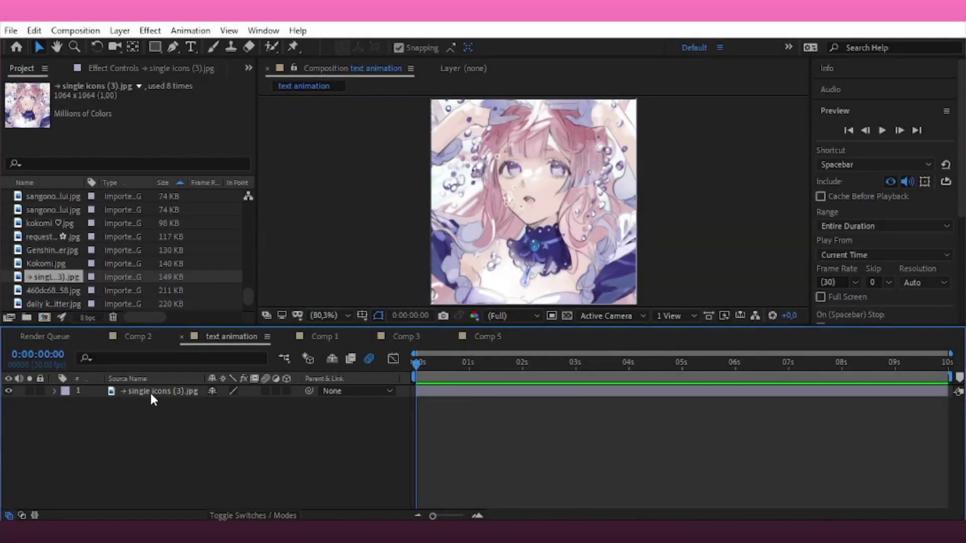
Pre-compose the photo layer and duplicate it
{"action": "left_click", "coordinate": [155, 391]}
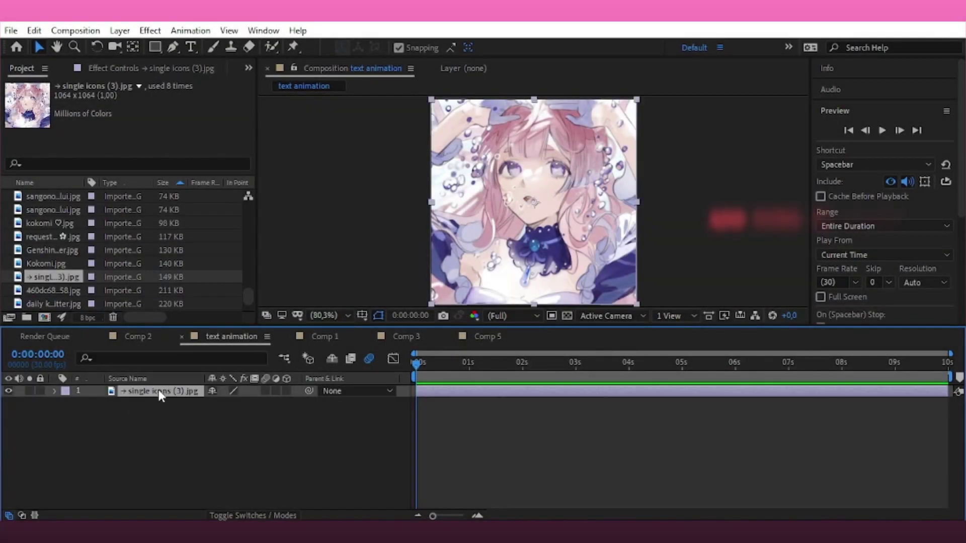
{"action": "left_click", "coordinate": [119, 31]}
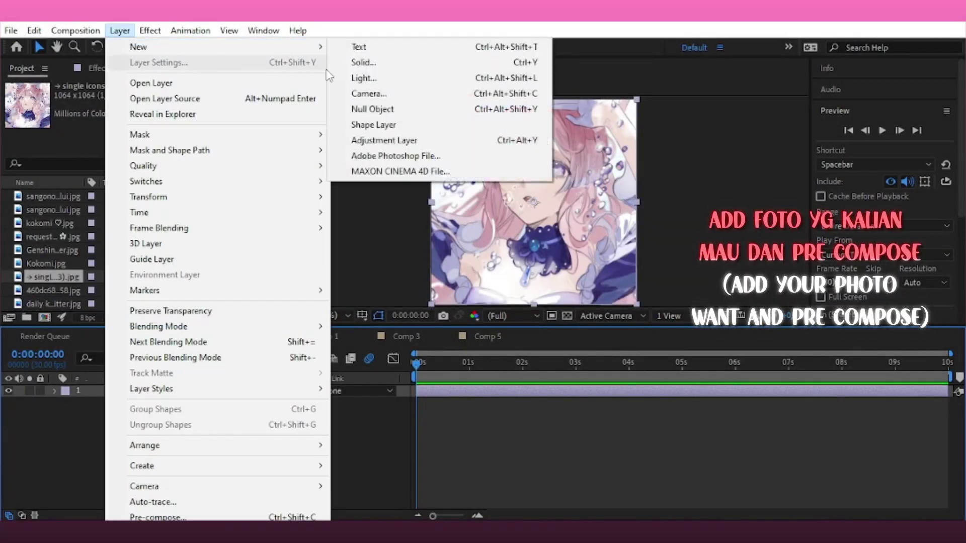
{"action": "left_click", "coordinate": [461, 393]}
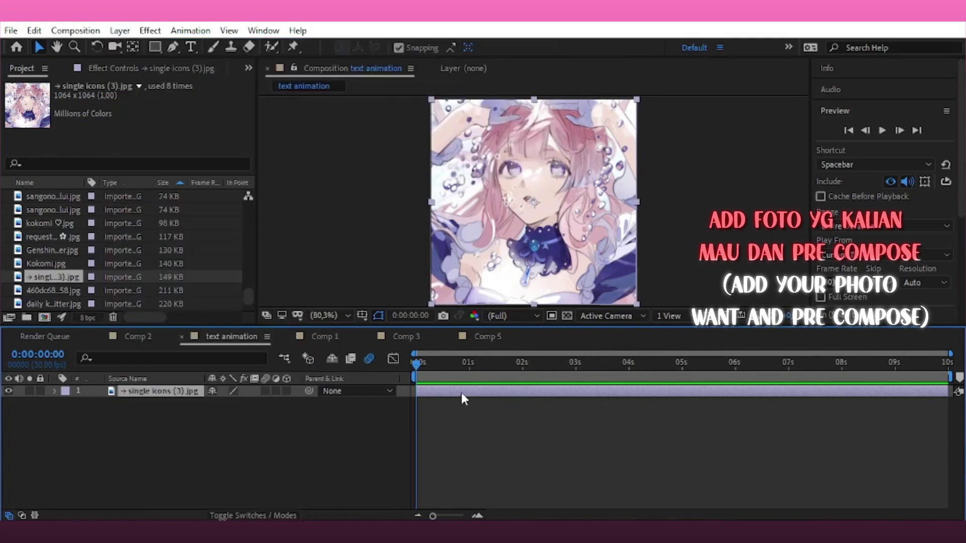
{"action": "right_click", "coordinate": [460, 392]}
{"action": "left_click", "coordinate": [508, 460]}
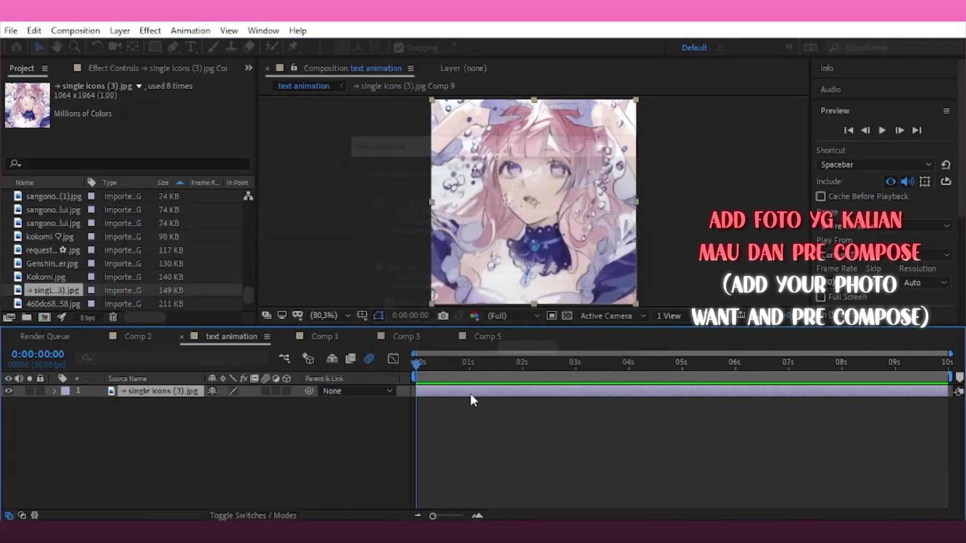
{"action": "key", "text": "ctrl+d"}
Add a white solid with a Subtract rectangle mask to form a thin frame around the photo
{"action": "left_click", "coordinate": [119, 31]}
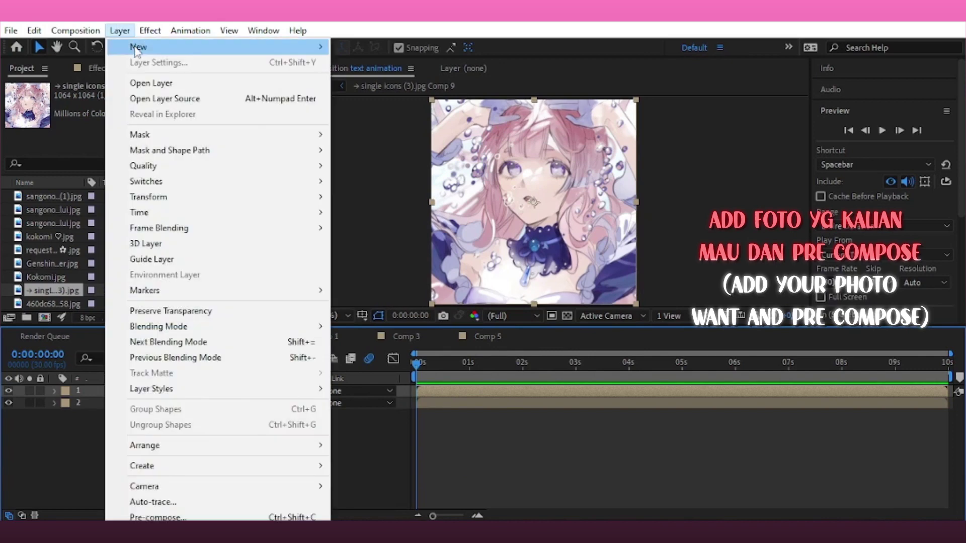
{"action": "mouse_move", "coordinate": [141, 43]}
{"action": "left_click", "coordinate": [382, 61]}
{"action": "left_click", "coordinate": [578, 412]}
{"action": "left_click", "coordinate": [155, 47]}
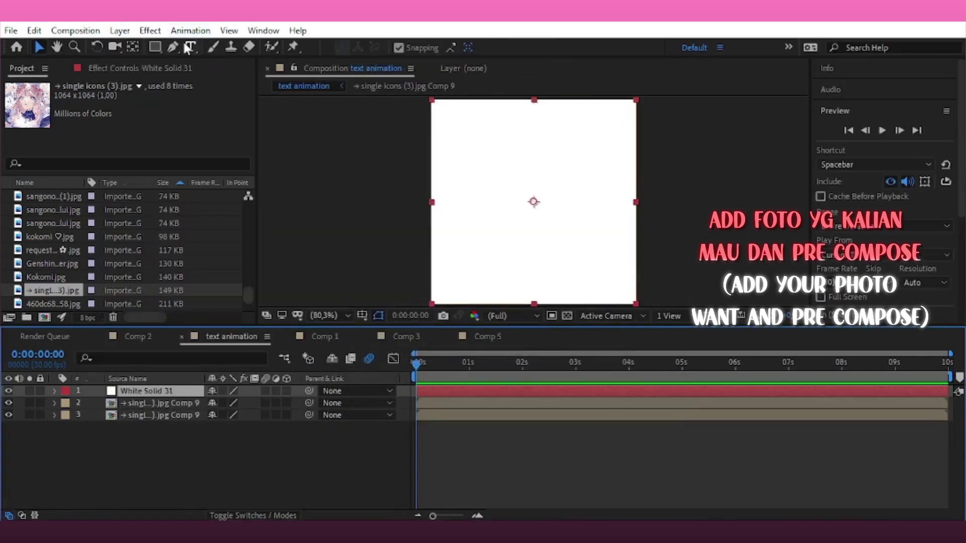
{"action": "left_click_drag", "start_coordinate": [434, 104], "coordinate": [633, 302]}
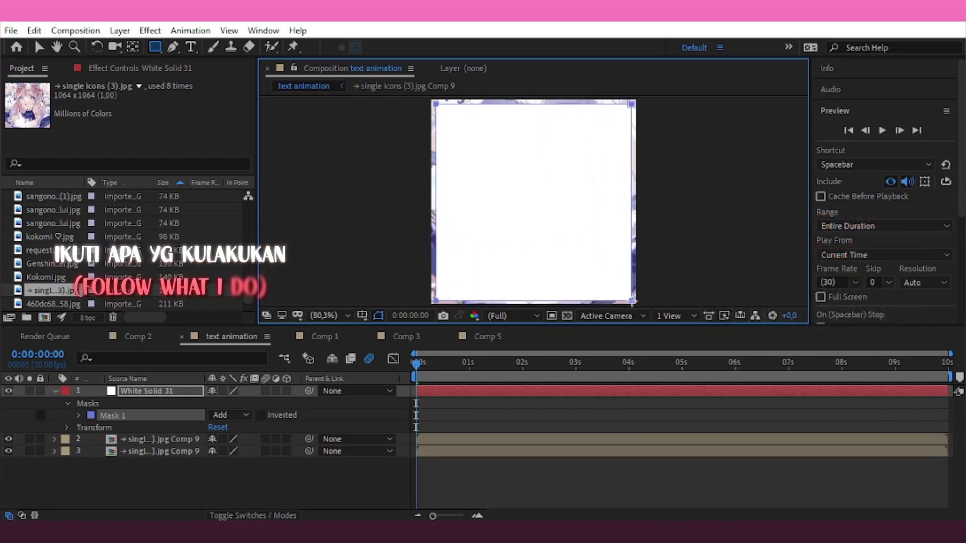
{"action": "left_click", "coordinate": [229, 415]}
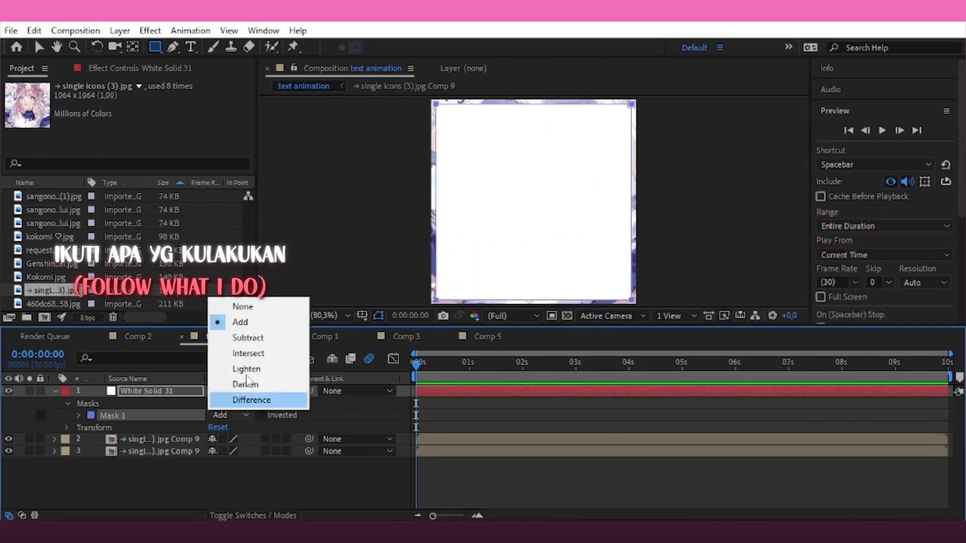
{"action": "left_click", "coordinate": [251, 338]}
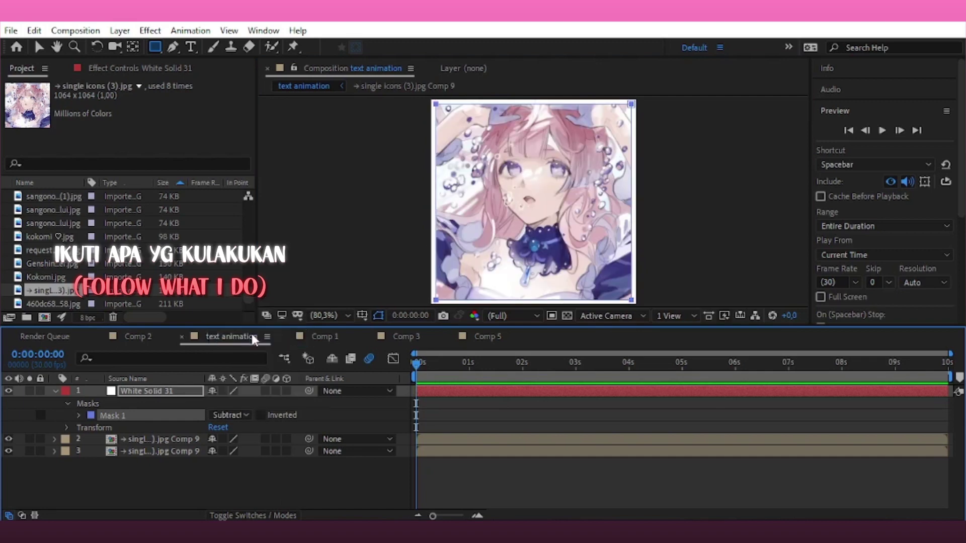
{"action": "left_click", "coordinate": [54, 391]}
{"action": "left_click", "coordinate": [100, 403]}
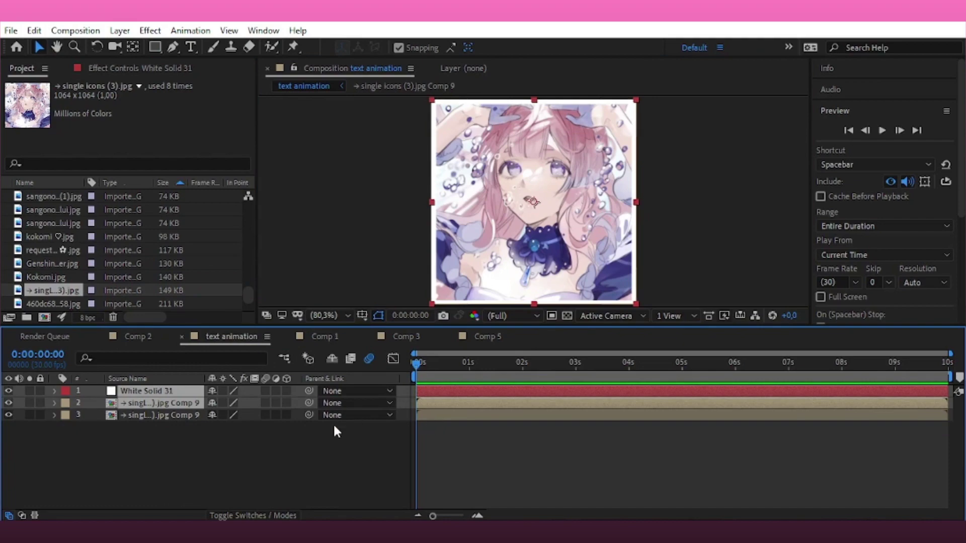
Apply Motion Tile to the pre-composed photo with a 300 output size
{"action": "key", "text": "s"}
{"action": "key", "text": "s"}
{"action": "left_click", "coordinate": [186, 449]}
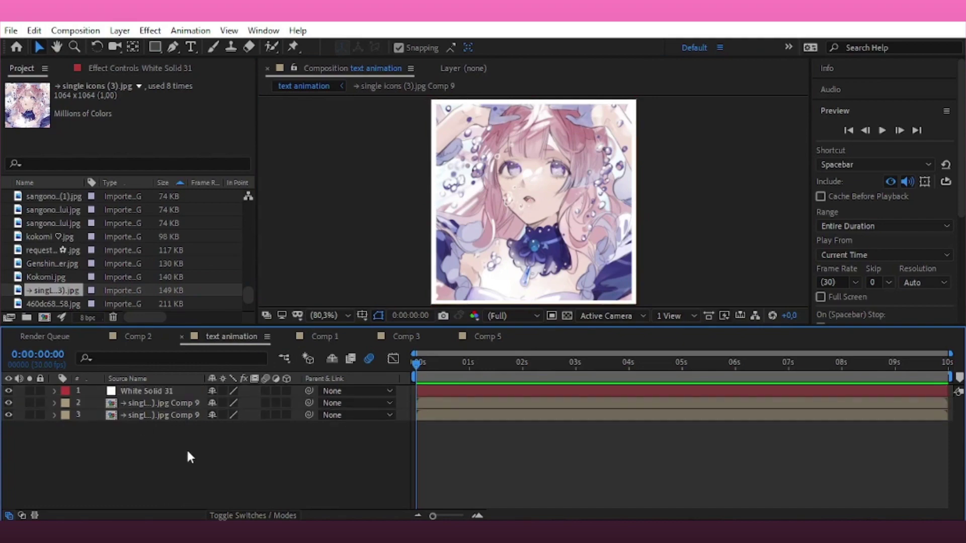
{"action": "left_click", "coordinate": [173, 400]}
{"action": "key", "text": "ctrl+5"}
{"action": "type", "text": "m"}
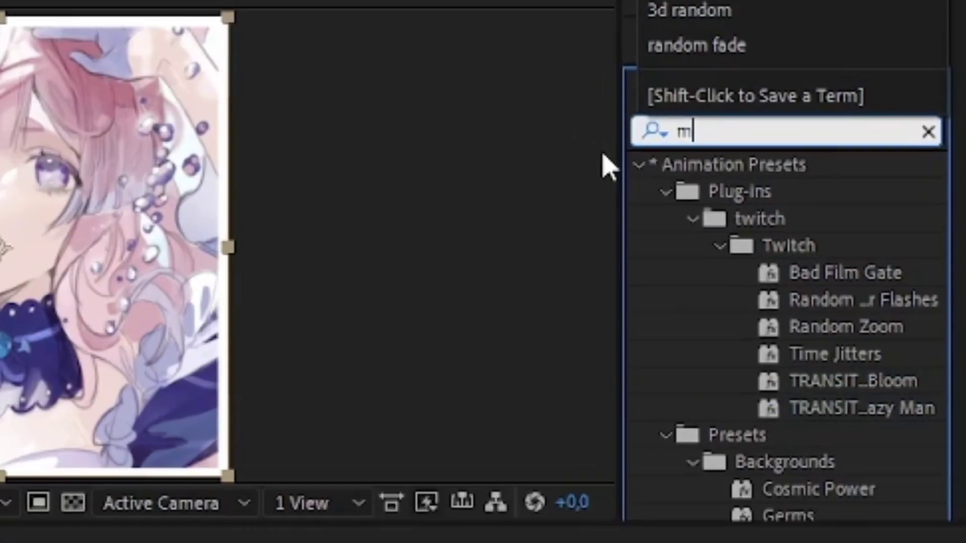
{"action": "type", "text": "otion t"}
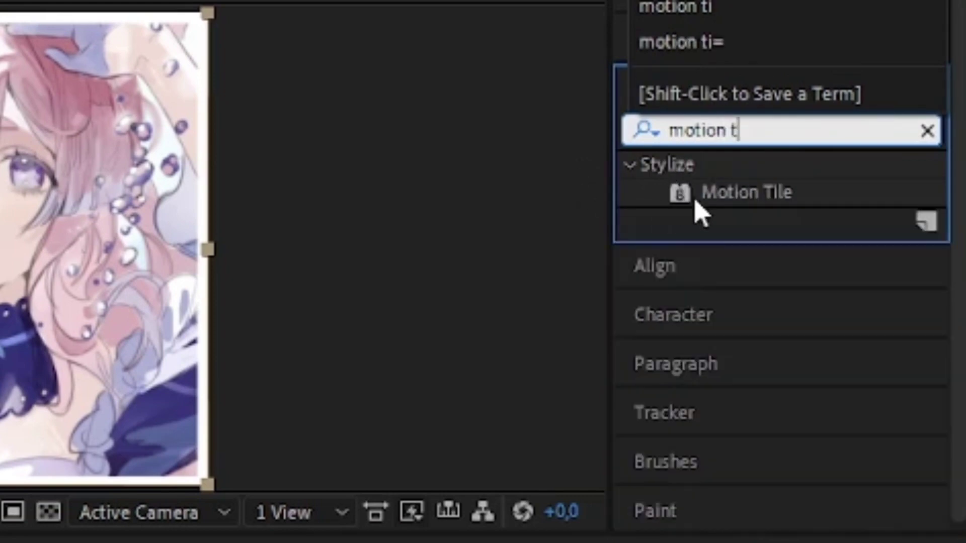
{"action": "left_click_drag", "start_coordinate": [750, 204], "coordinate": [177, 169]}
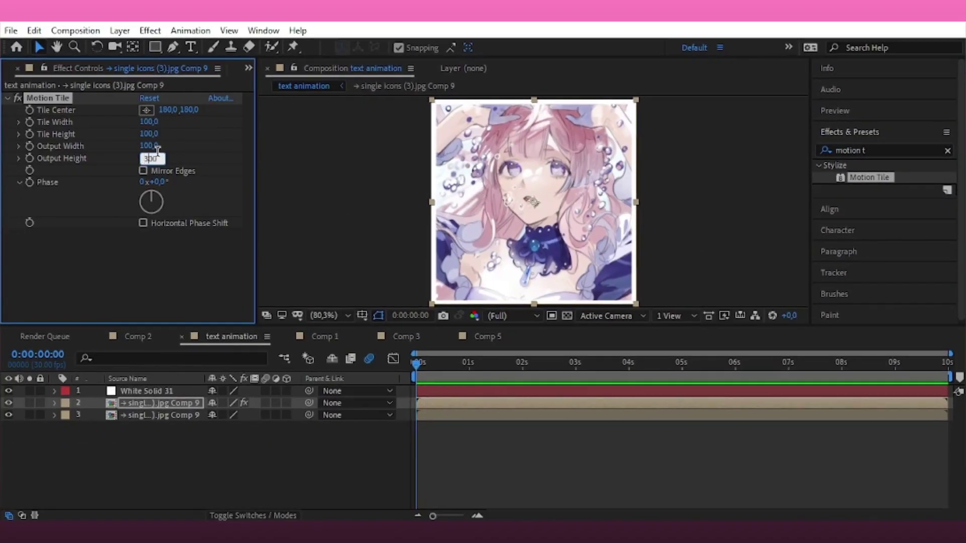
{"action": "type", "text": "00"}
{"action": "left_click", "coordinate": [413, 298]}
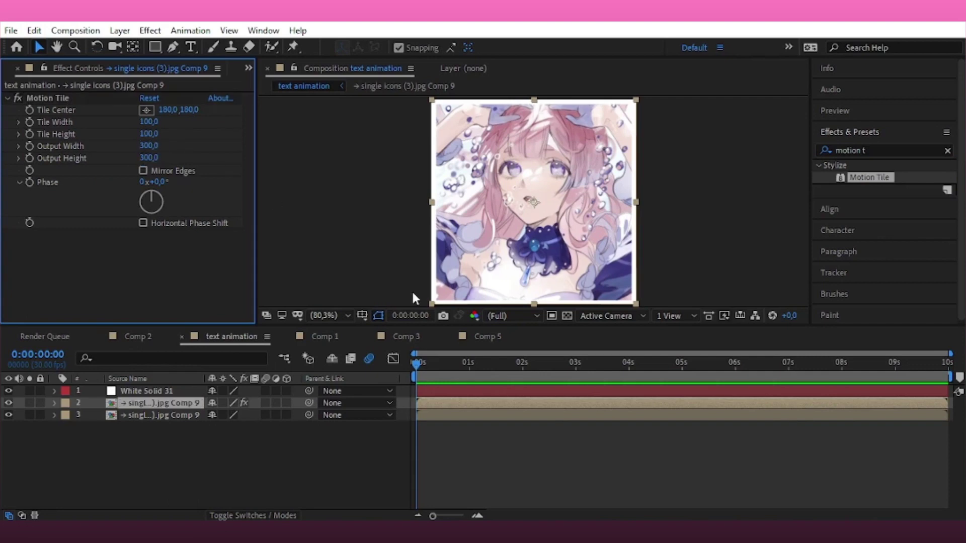
Apply Motion Tile to White Solid 31 at 300 width and height, then scale both layers to 32%
{"action": "left_click", "coordinate": [461, 394]}
{"action": "left_click_drag", "start_coordinate": [877, 179], "coordinate": [139, 209]}
{"action": "type", "text": "300"}
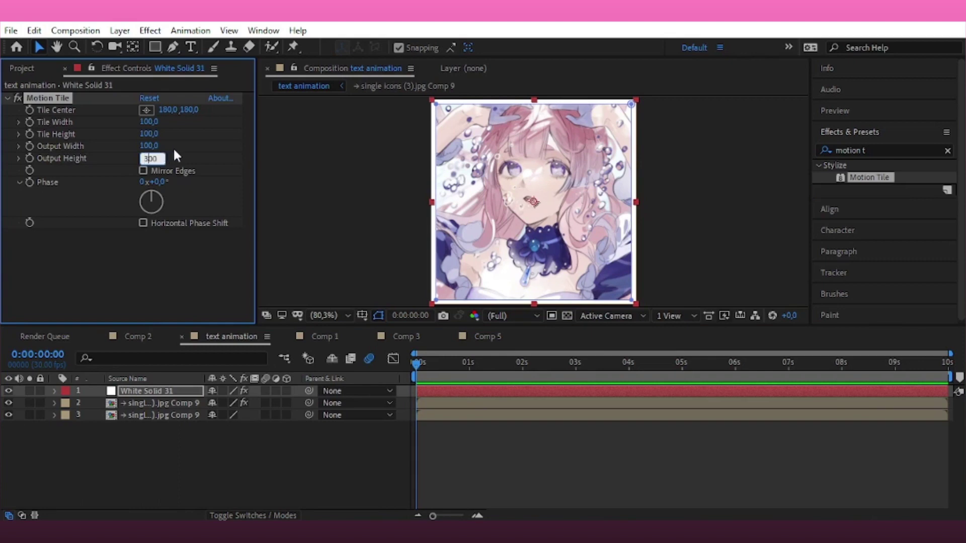
{"action": "key", "text": "Return"}
{"action": "left_click", "coordinate": [146, 146]}
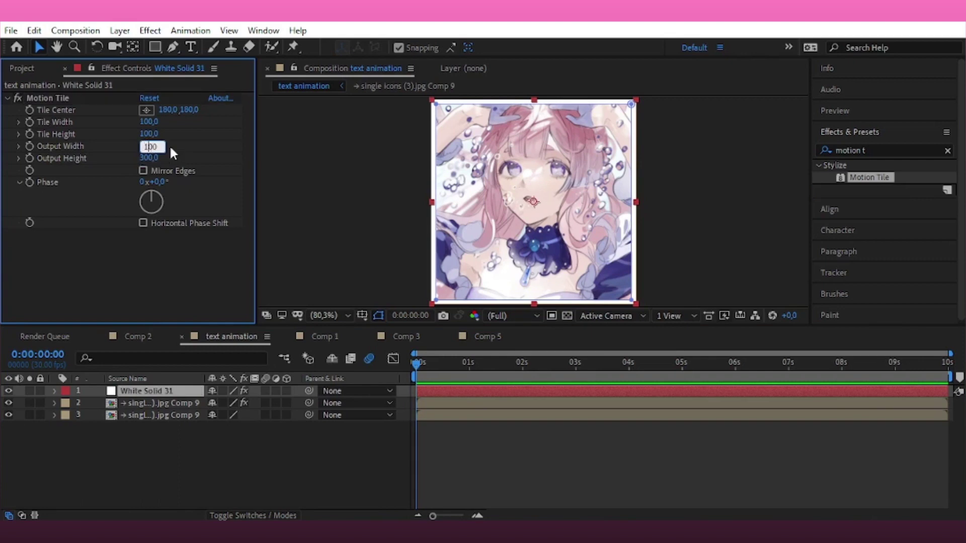
{"action": "type", "text": "300"}
{"action": "key", "text": "Return"}
{"action": "left_click", "coordinate": [98, 403], "text": "shift"}
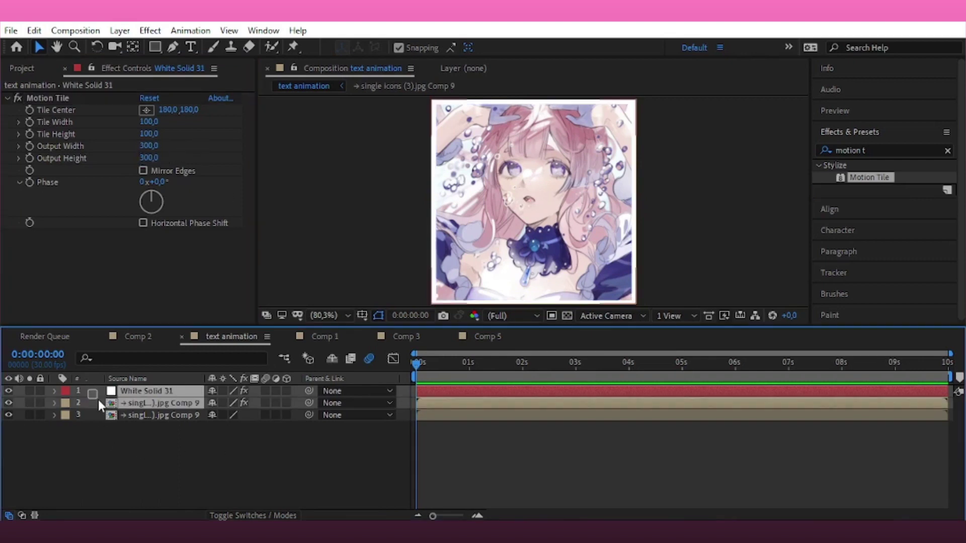
{"action": "key", "text": "s"}
{"action": "left_click", "coordinate": [225, 415]}
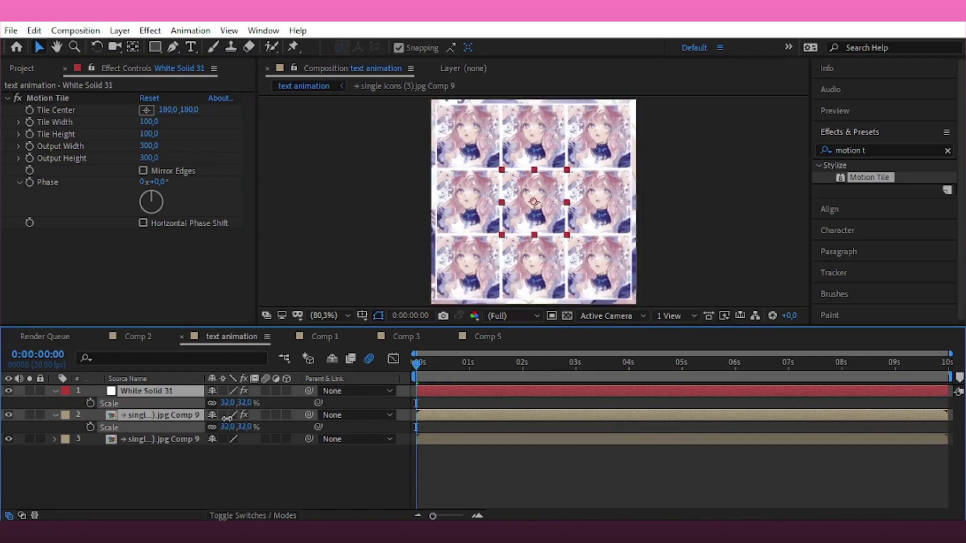
Scale the white frame and tiled photo layers to 34%, then pre-compose the two layers
{"action": "left_click_drag", "start_coordinate": [227, 427], "coordinate": [222, 426]}
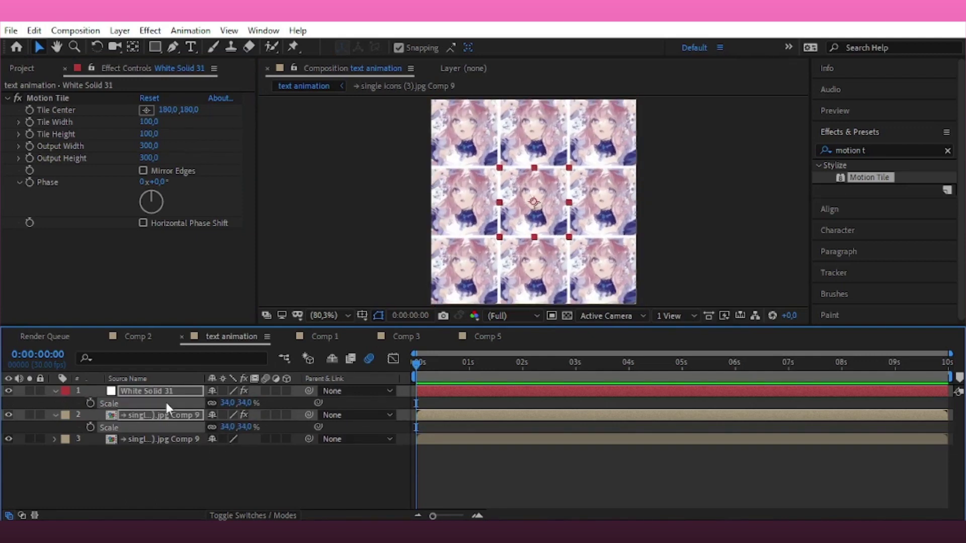
{"action": "left_click", "coordinate": [278, 412]}
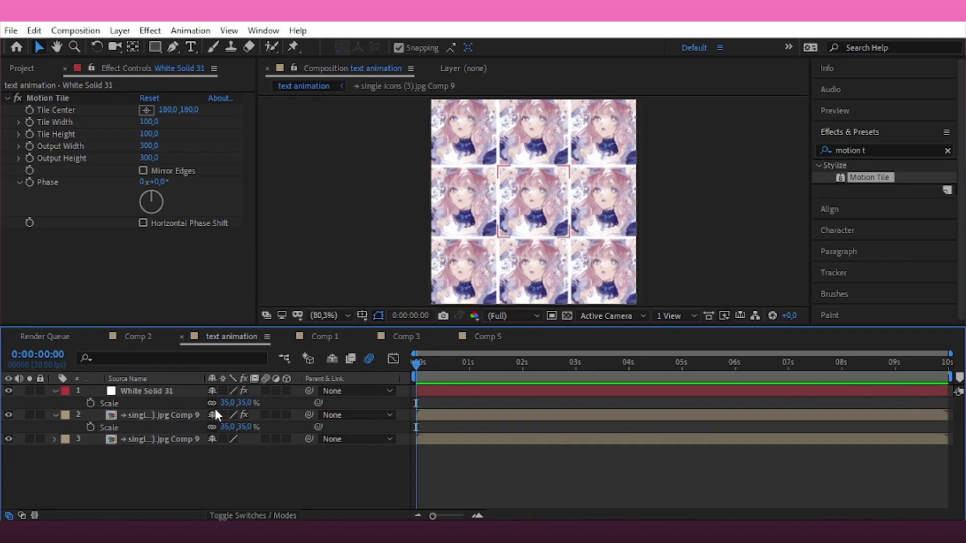
{"action": "key", "text": "ctrl+z"}
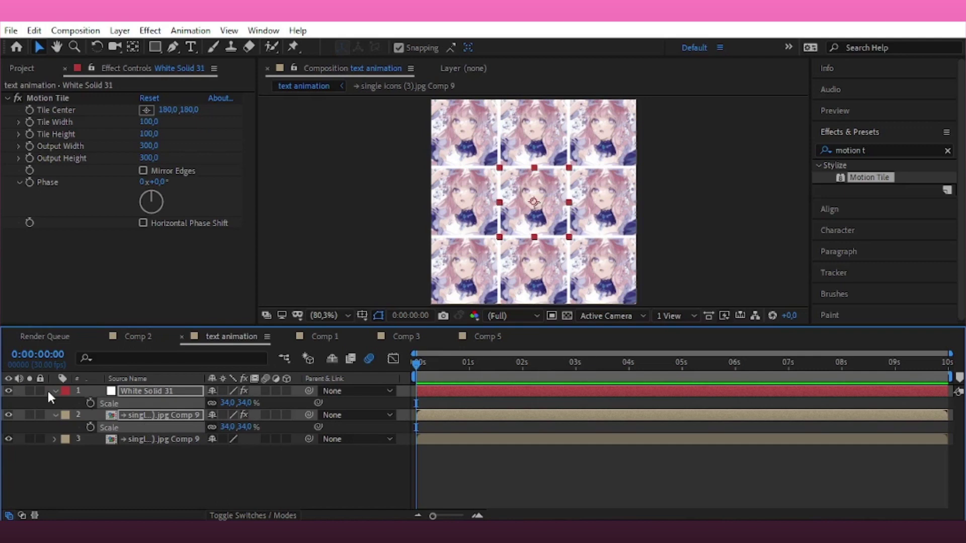
{"action": "left_click", "coordinate": [55, 391]}
{"action": "left_click", "coordinate": [54, 403]}
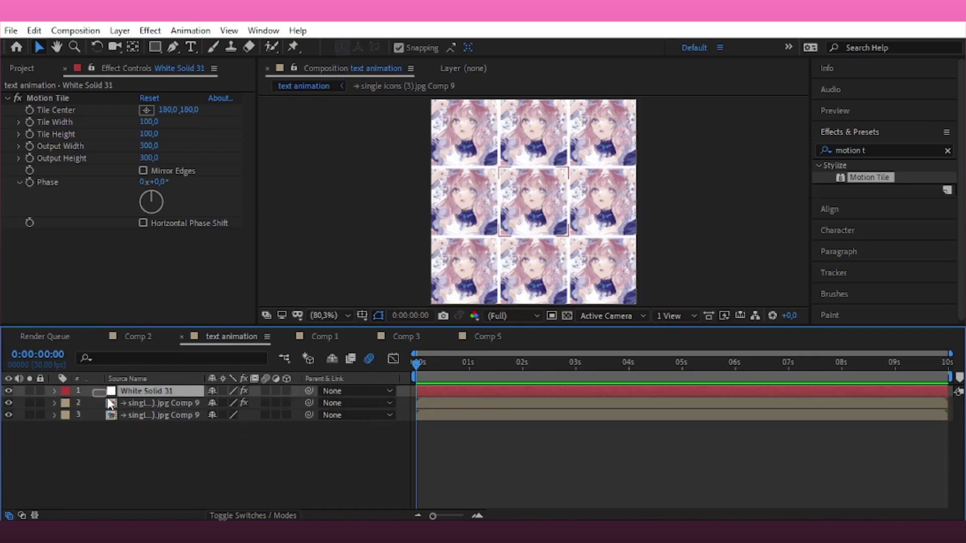
{"action": "right_click", "coordinate": [449, 403]}
{"action": "left_click", "coordinate": [483, 459]}
Create Pre-comp 7 and cut out its centre tile with a Subtract rectangle mask
{"action": "left_click", "coordinate": [528, 352]}
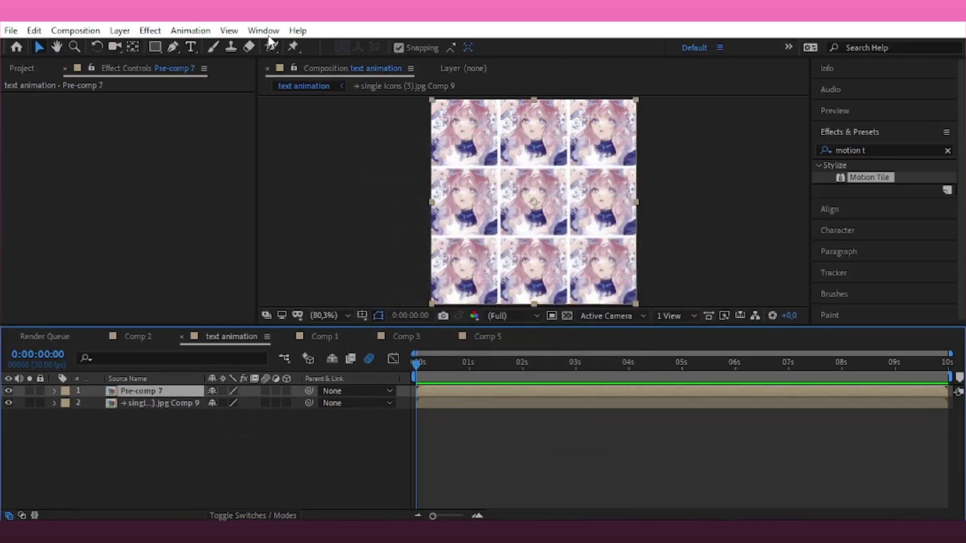
{"action": "key", "text": "period"}
{"action": "key", "text": "period"}
{"action": "left_click", "coordinate": [156, 48]}
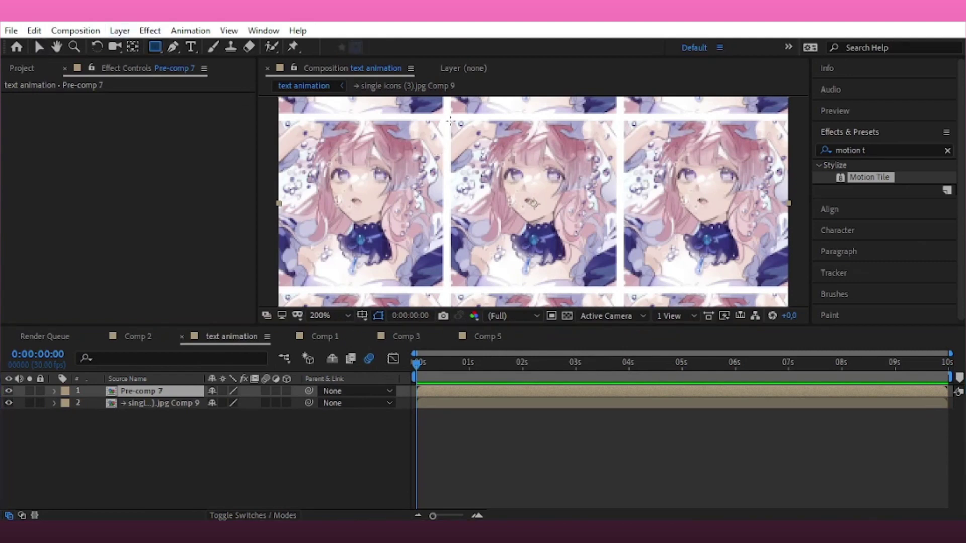
{"action": "left_click_drag", "start_coordinate": [450, 120], "coordinate": [627, 287]}
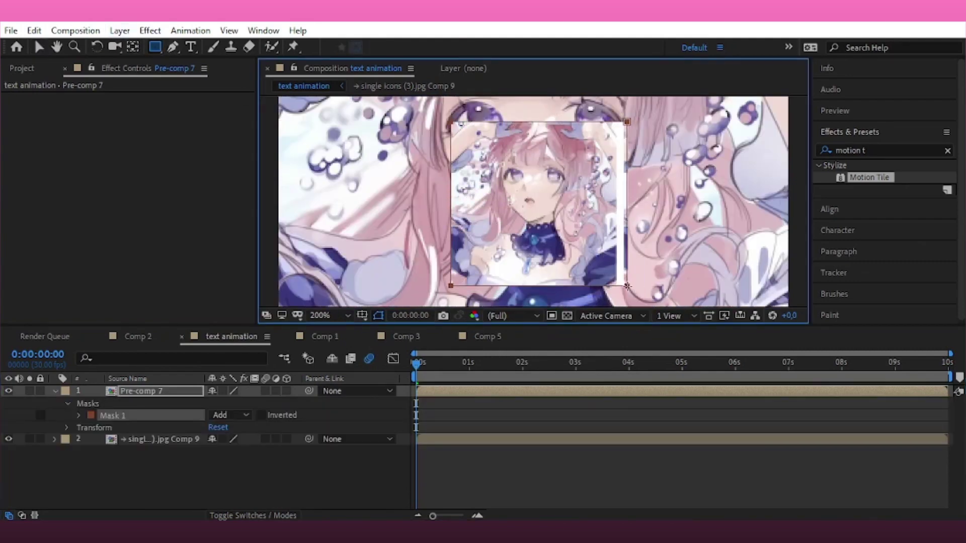
{"action": "left_click_drag", "start_coordinate": [617, 297], "coordinate": [617, 290]}
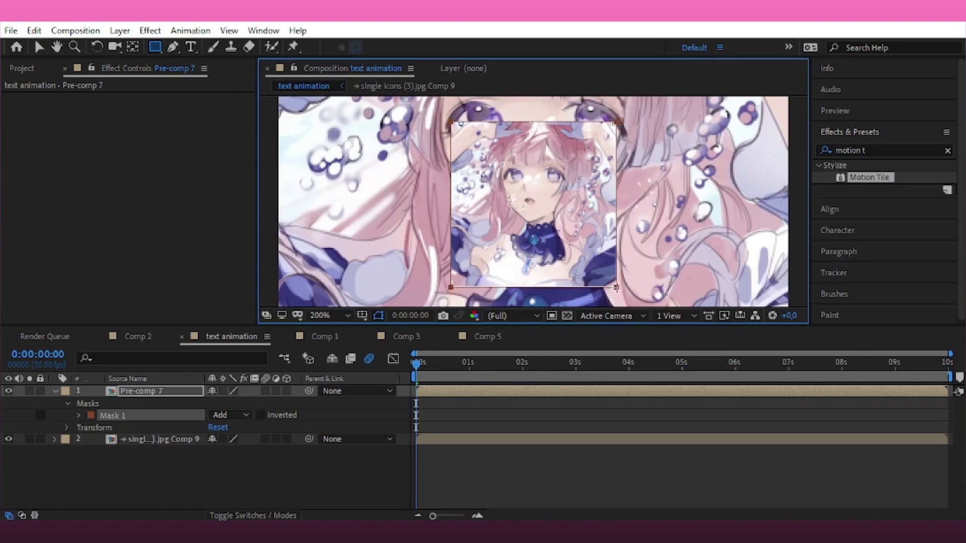
{"action": "left_click", "coordinate": [236, 415]}
{"action": "left_click", "coordinate": [236, 346]}
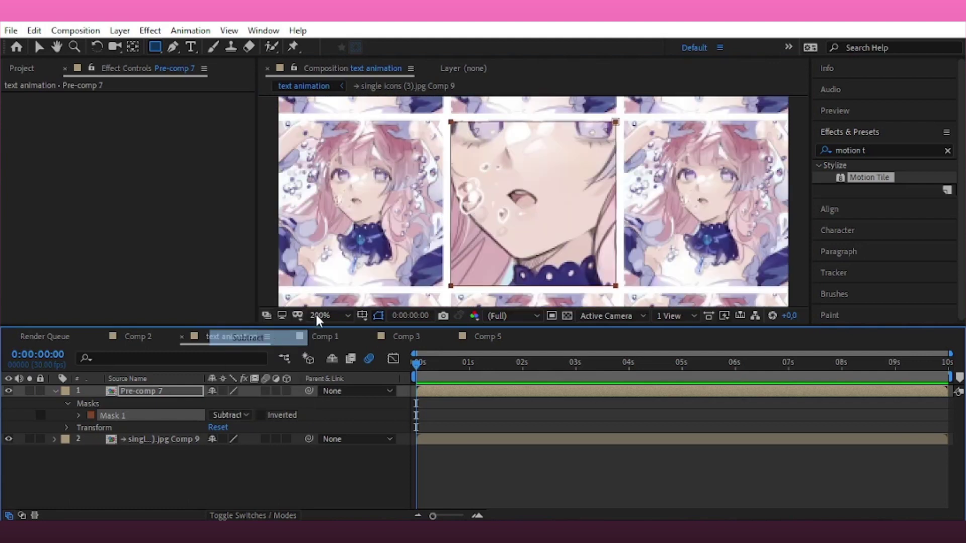
Fit the composition in view, collapse and deselect Pre-comp 7, and hide it
{"action": "left_click", "coordinate": [347, 315]}
{"action": "left_click", "coordinate": [339, 65]}
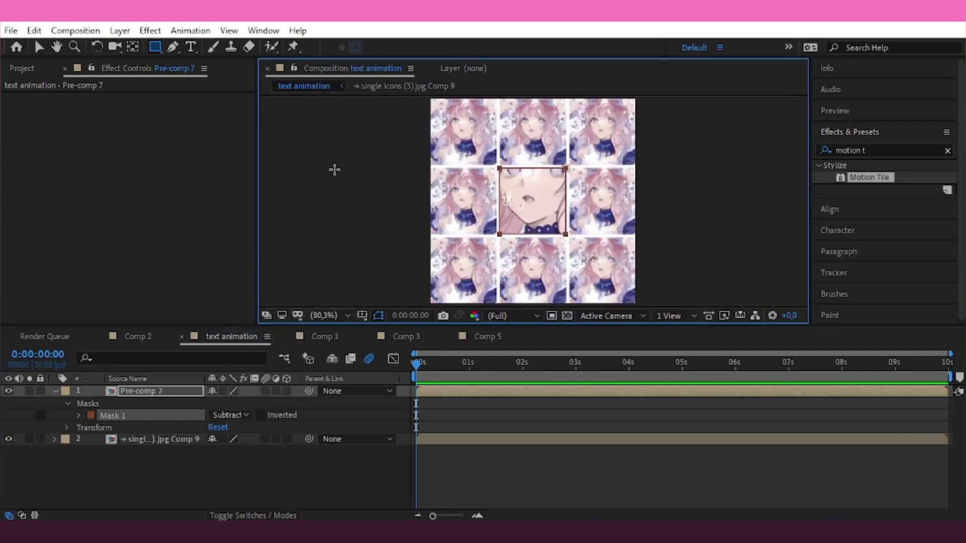
{"action": "left_click", "coordinate": [55, 392]}
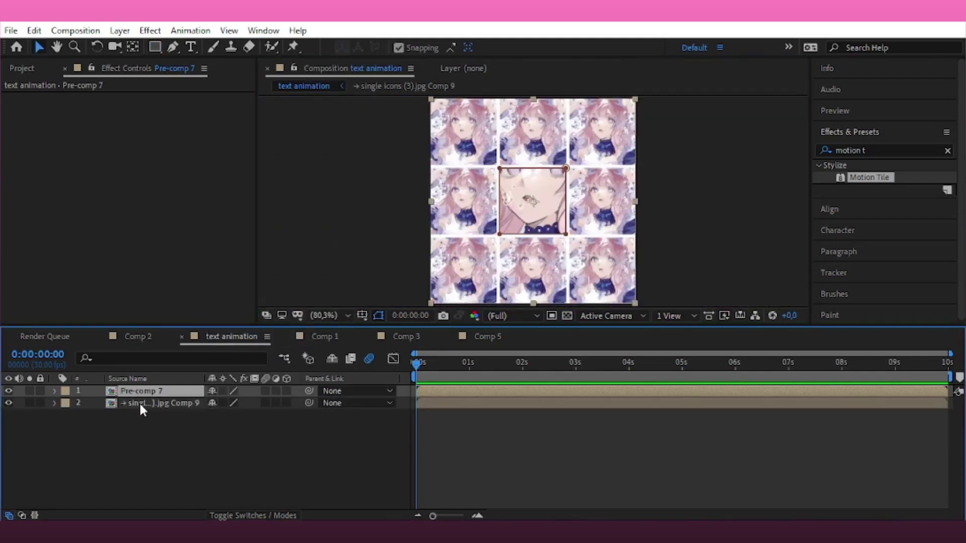
{"action": "left_click", "coordinate": [333, 434]}
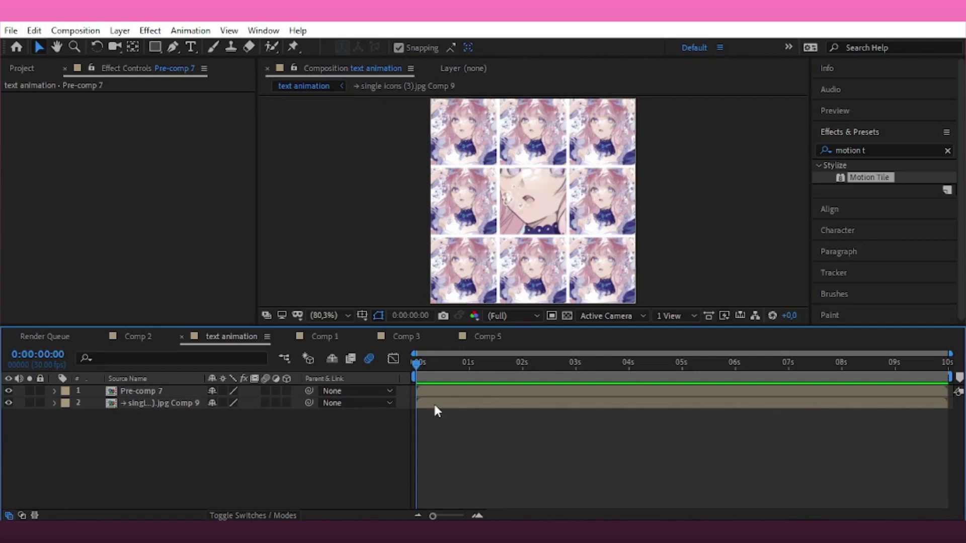
{"action": "left_click", "coordinate": [391, 407]}
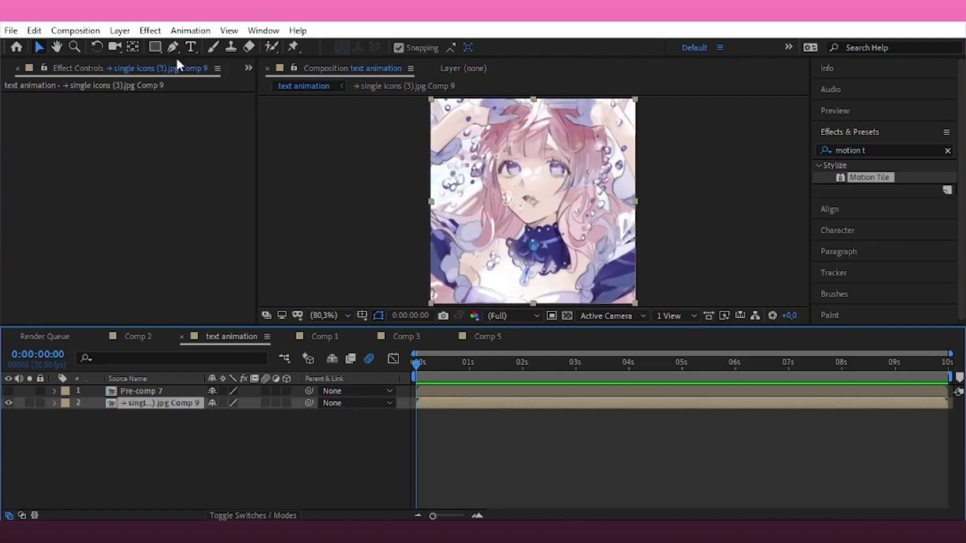
Add a white 360 px solid with a full-size Subtract rectangle mask as the image border
{"action": "left_click", "coordinate": [120, 31]}
{"action": "mouse_move", "coordinate": [138, 45]}
{"action": "left_click", "coordinate": [424, 62]}
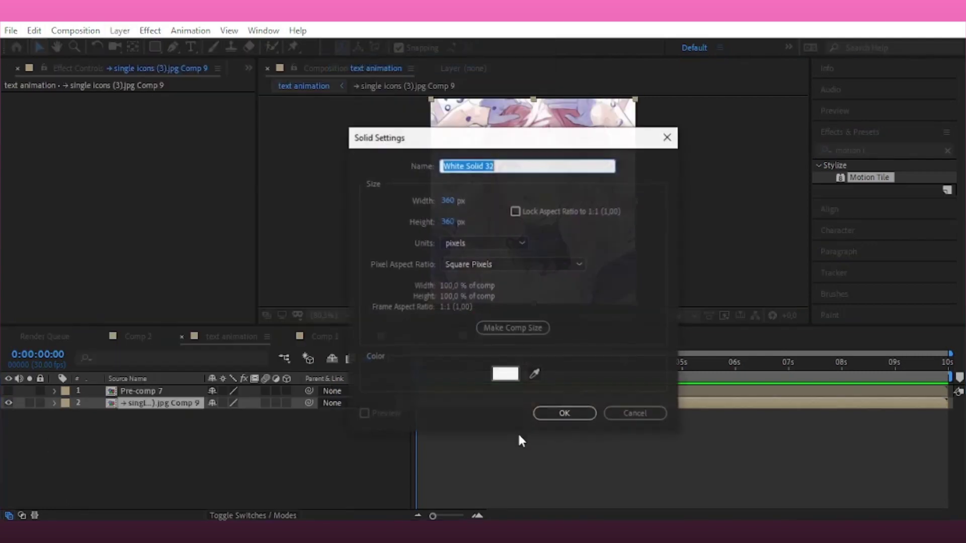
{"action": "left_click", "coordinate": [551, 413]}
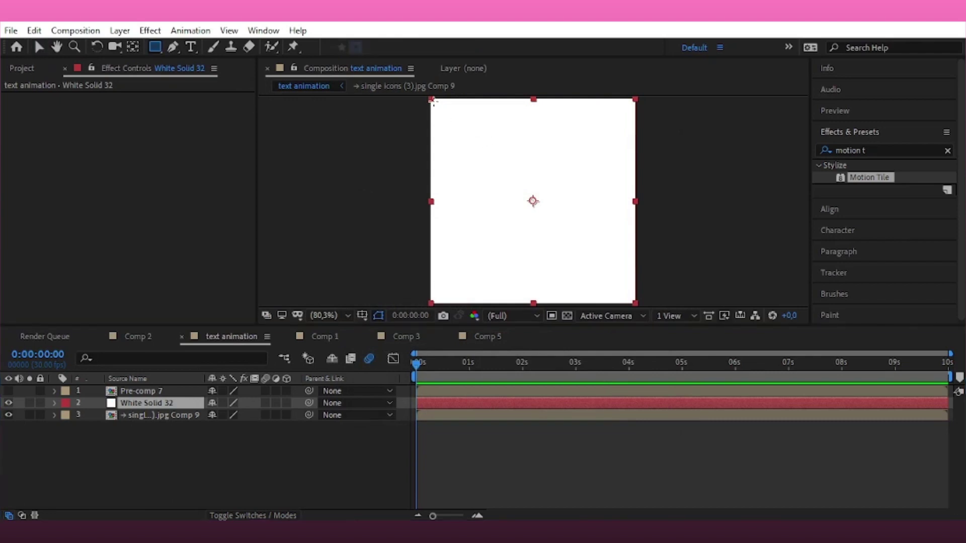
{"action": "left_click_drag", "start_coordinate": [431, 99], "coordinate": [630, 301]}
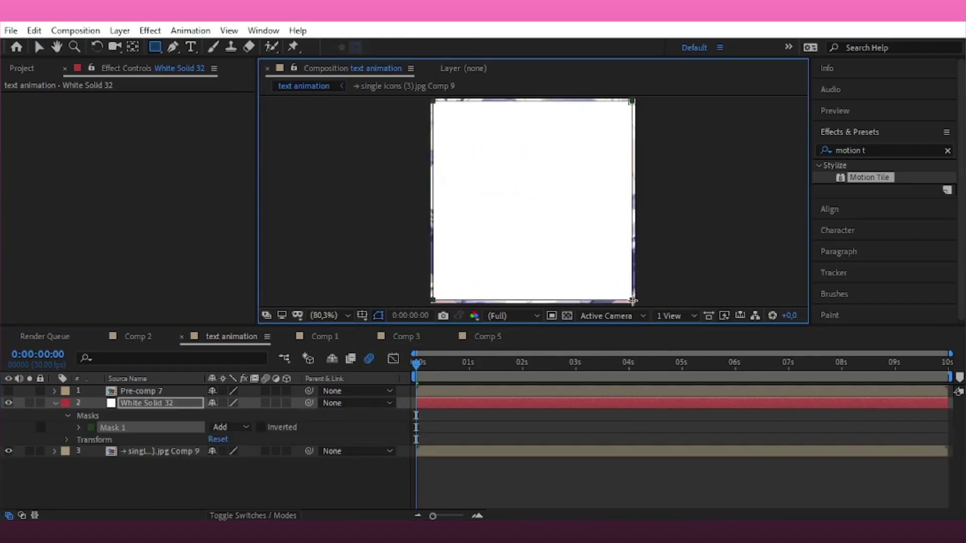
{"action": "left_click", "coordinate": [231, 425]}
{"action": "left_click", "coordinate": [254, 349]}
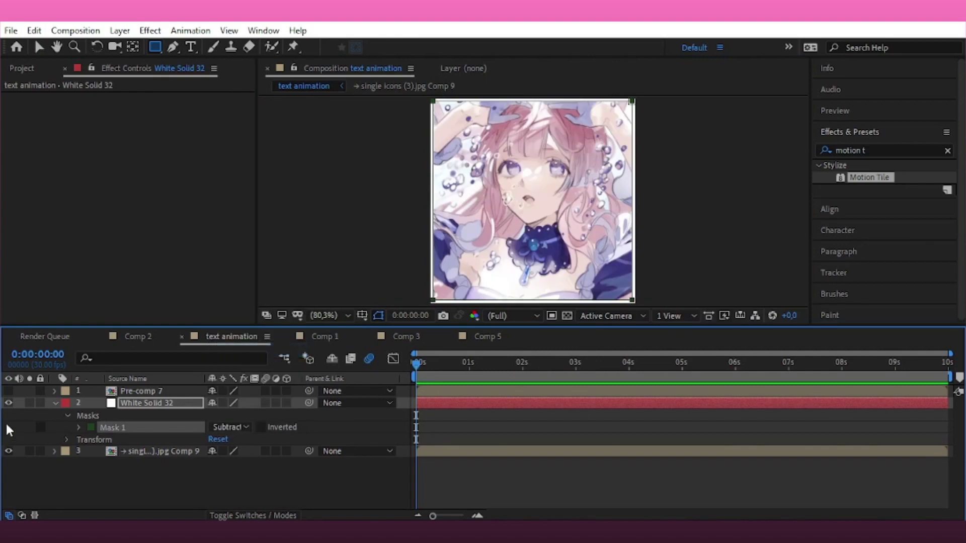
{"action": "left_click", "coordinate": [55, 403]}
Pre-compose the border and image into Pre-comp 8, then make Pre-comp 7 visible again
{"action": "left_click", "coordinate": [113, 413], "text": "shift"}
{"action": "right_click", "coordinate": [127, 410]}
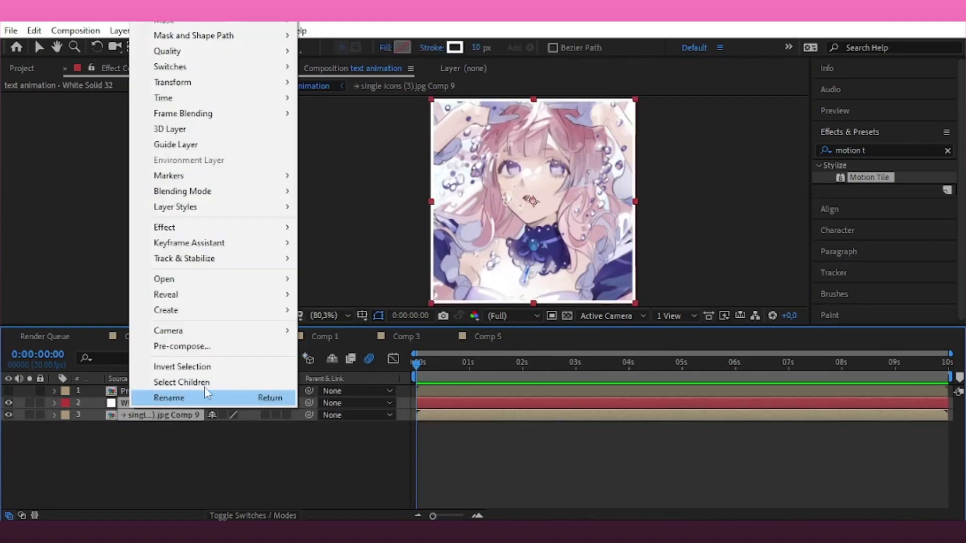
{"action": "left_click", "coordinate": [211, 346]}
{"action": "left_click", "coordinate": [501, 349]}
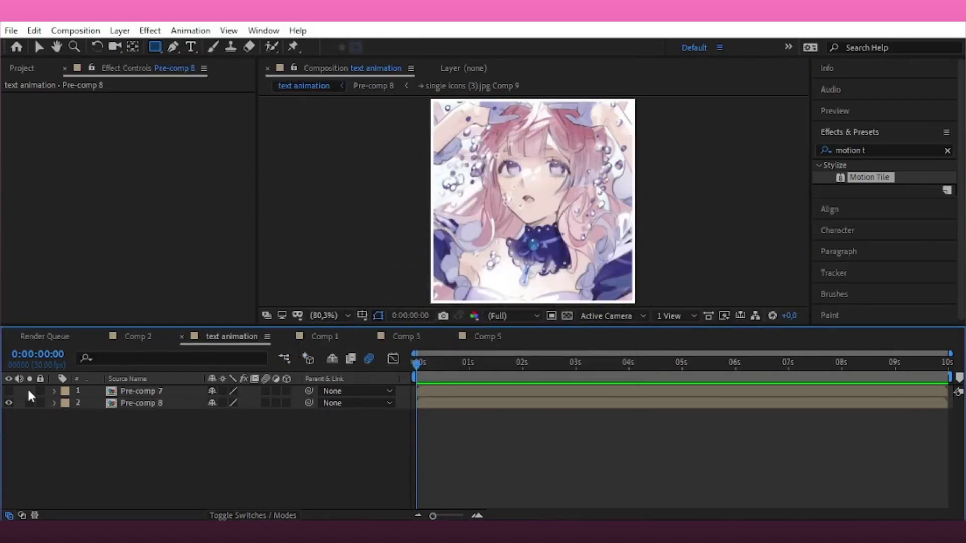
{"action": "left_click", "coordinate": [8, 391]}
{"action": "left_click", "coordinate": [145, 391]}
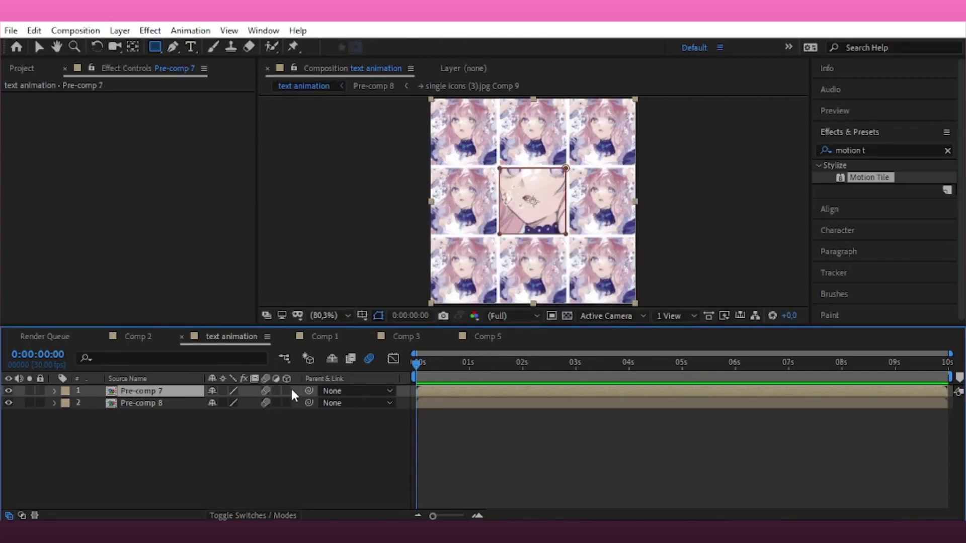
Turn Pre-comp 7 and Pre-comp 8 into 3D layers and inspect their depth in Custom View 1
{"action": "left_click_drag", "start_coordinate": [288, 390], "coordinate": [288, 402]}
{"action": "left_click", "coordinate": [542, 403]}
{"action": "left_click", "coordinate": [616, 317]}
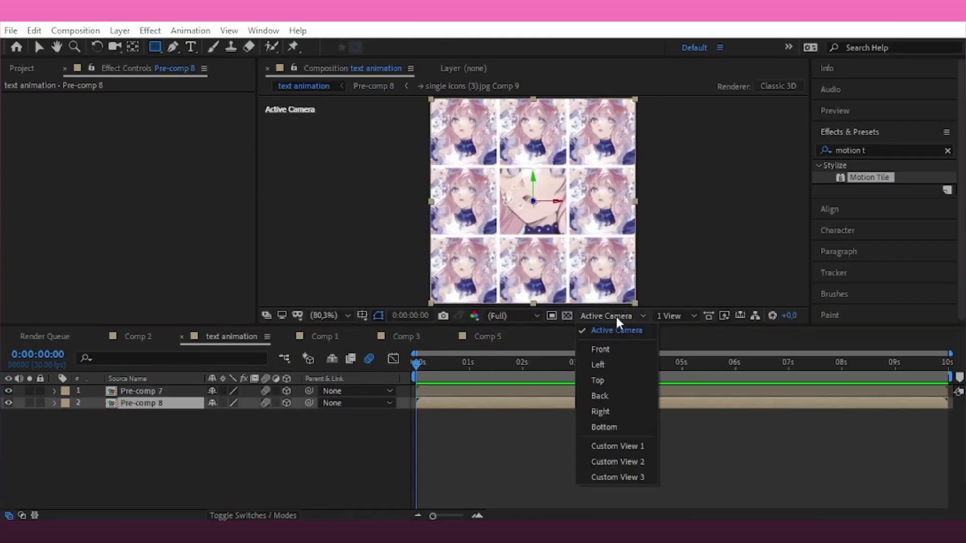
{"action": "left_click", "coordinate": [605, 448]}
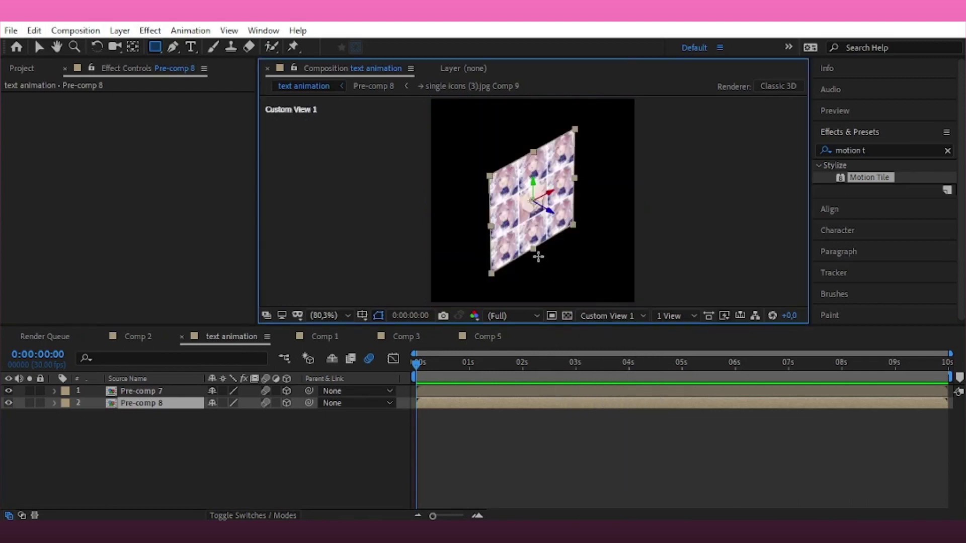
{"action": "left_click_drag", "start_coordinate": [469, 184], "coordinate": [469, 177]}
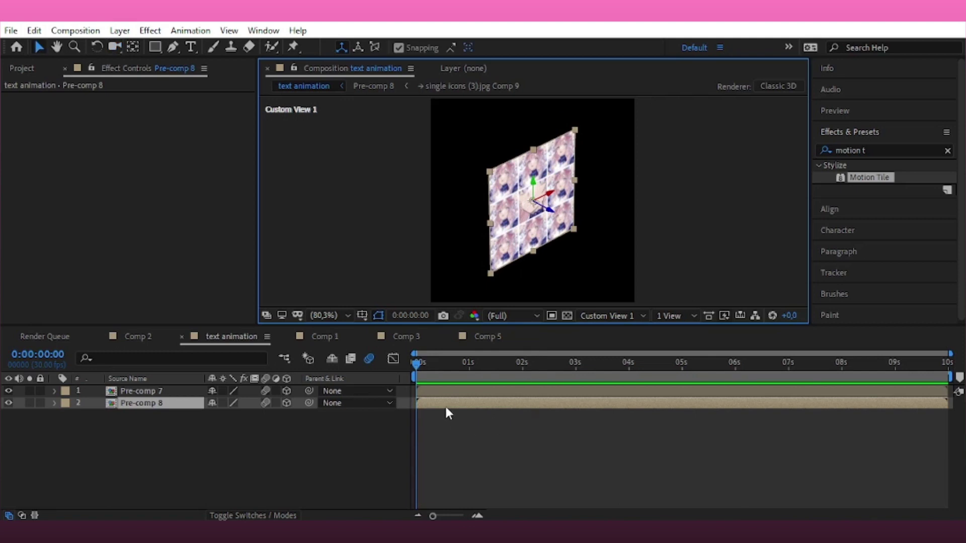
{"action": "left_click", "coordinate": [454, 391]}
{"action": "left_click_drag", "start_coordinate": [554, 209], "coordinate": [507, 205]}
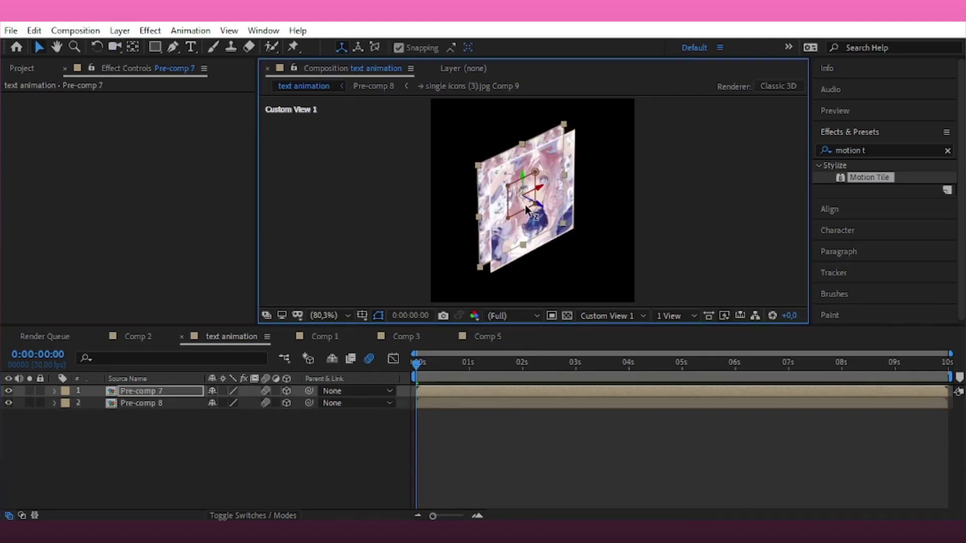
{"action": "key", "text": "ctrl+z"}
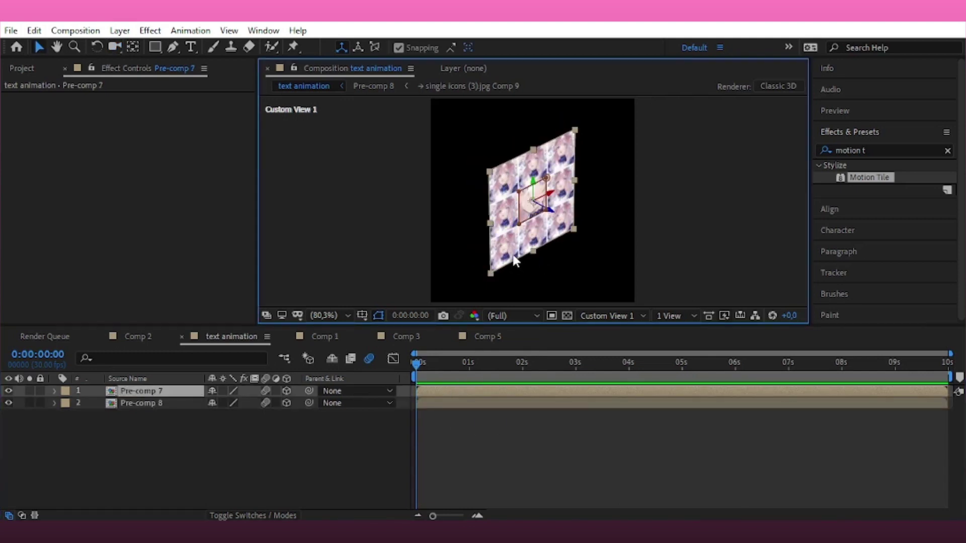
{"action": "left_click", "coordinate": [606, 316]}
{"action": "left_click", "coordinate": [606, 366]}
Enlarge Pre-comp 7's Scale to about 315%
{"action": "left_click", "coordinate": [459, 405]}
{"action": "key", "text": "s"}
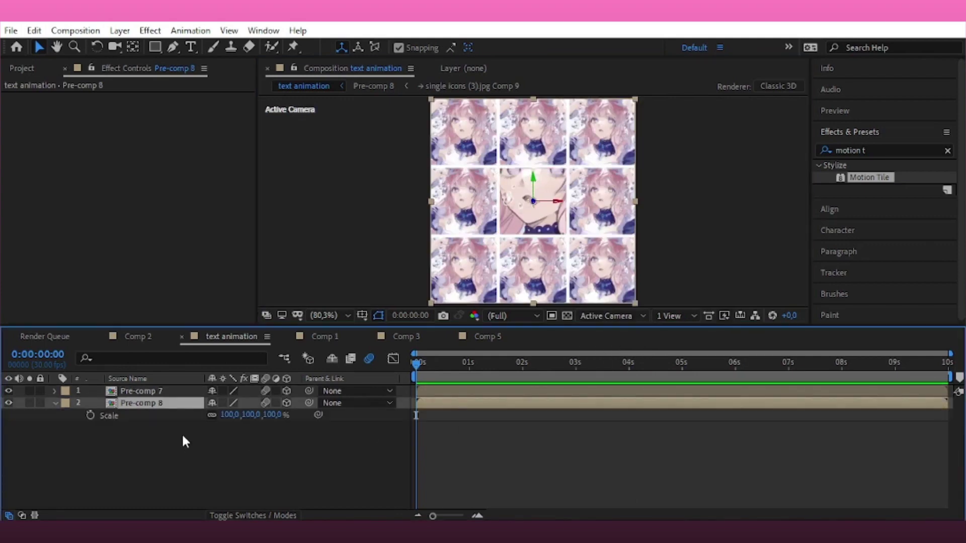
{"action": "left_click", "coordinate": [446, 391]}
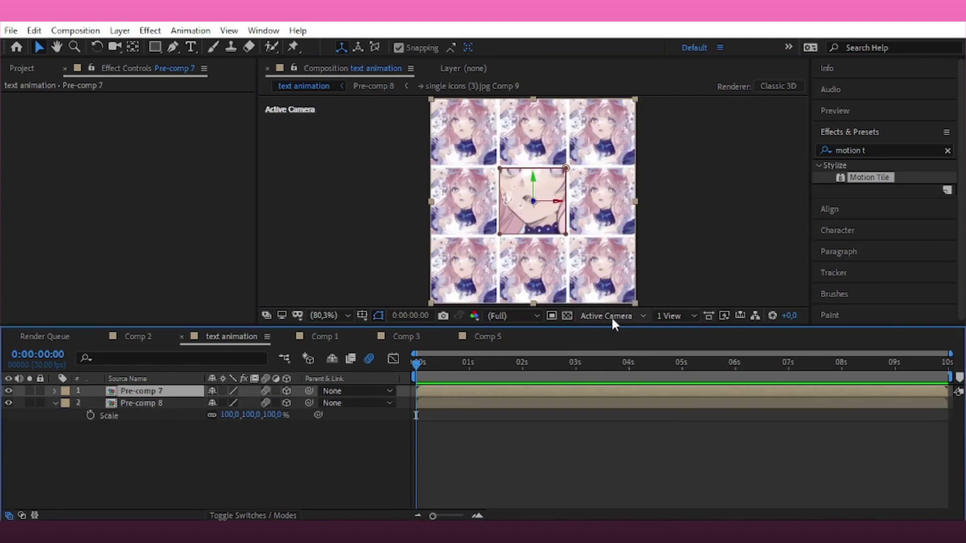
{"action": "key", "text": "s"}
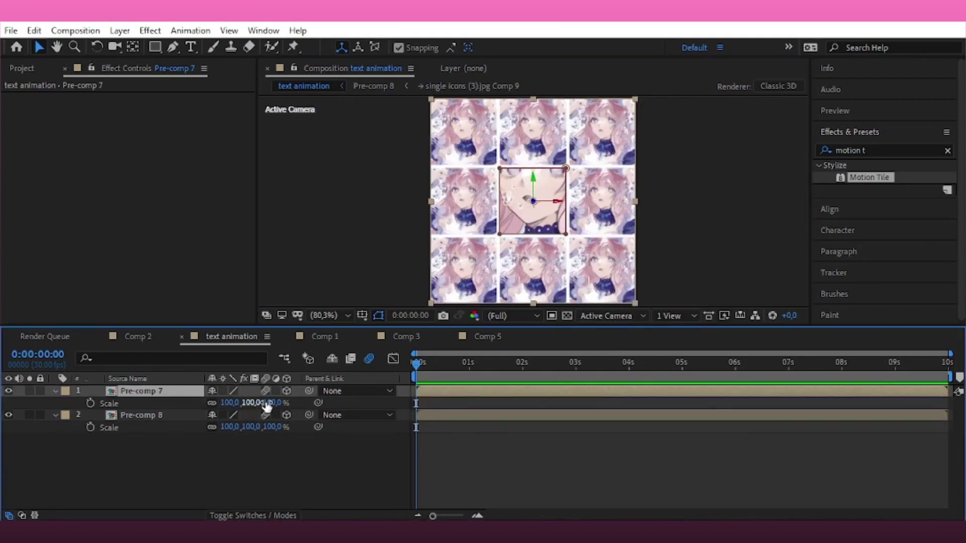
{"action": "left_click_drag", "start_coordinate": [229, 403], "coordinate": [282, 403]}
{"action": "left_click_drag", "start_coordinate": [393, 412], "coordinate": [433, 410]}
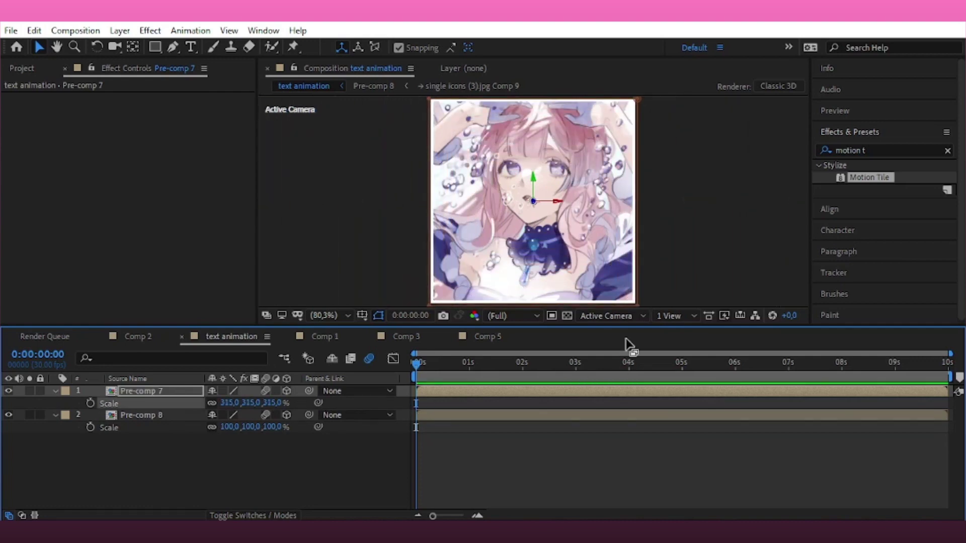
Shift Pre-comp 7 along depth in the custom 3D view, then return to Active Camera
{"action": "left_click", "coordinate": [611, 316]}
{"action": "left_click", "coordinate": [605, 420]}
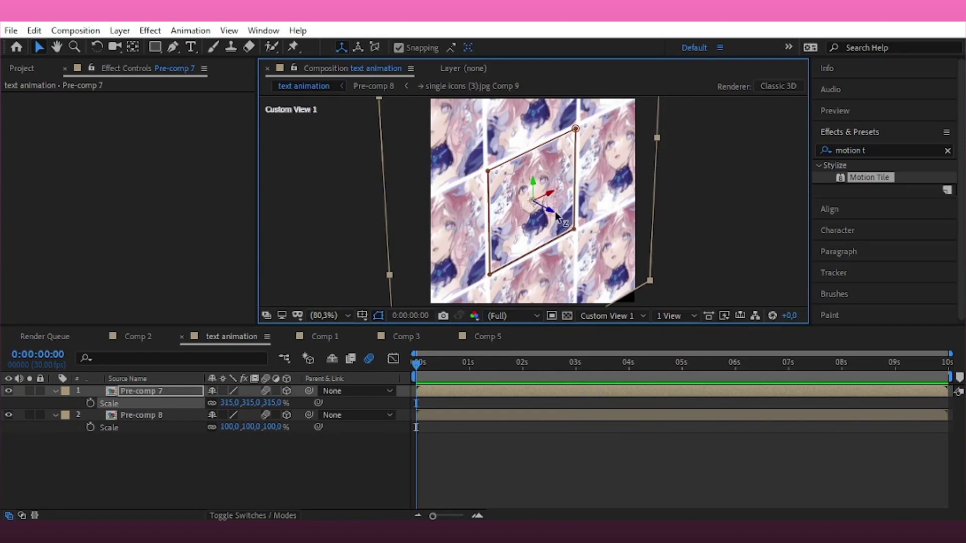
{"action": "left_click_drag", "start_coordinate": [557, 215], "coordinate": [571, 232]}
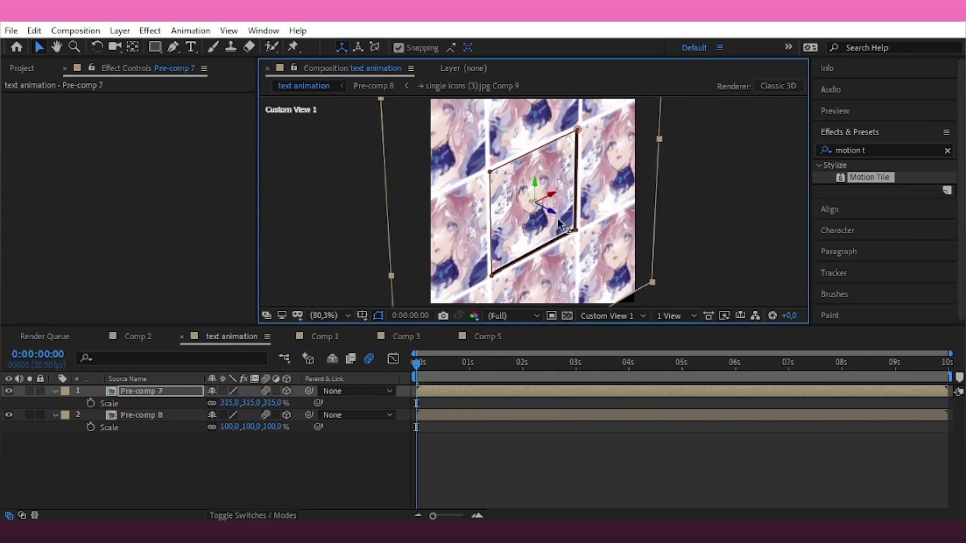
{"action": "left_click", "coordinate": [616, 318]}
{"action": "left_click", "coordinate": [614, 330]}
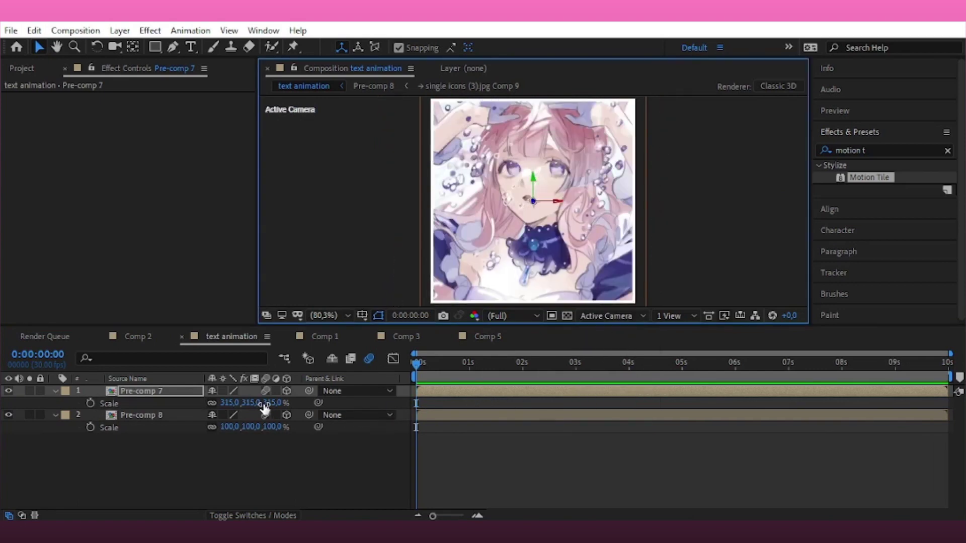
{"action": "left_click", "coordinate": [321, 406]}
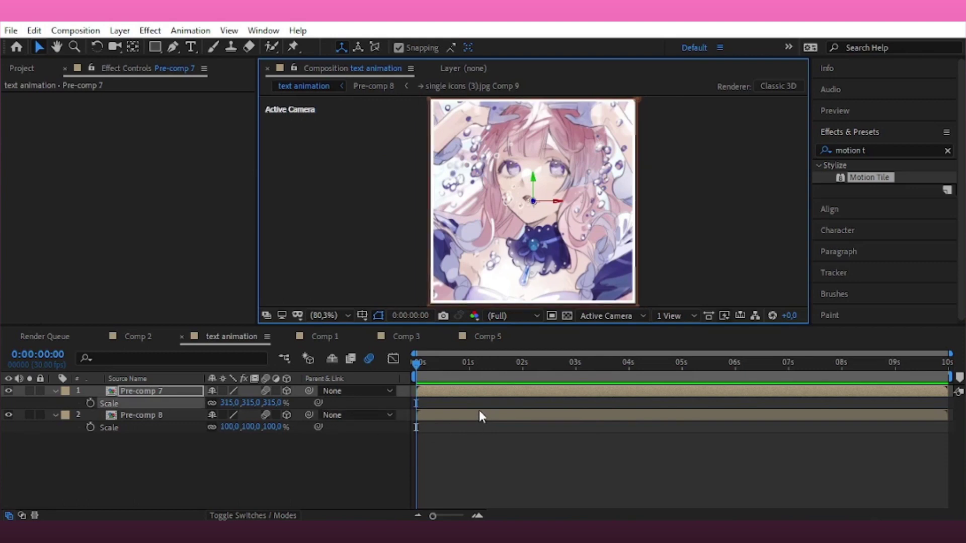
{"action": "left_click", "coordinate": [55, 391]}
{"action": "left_click", "coordinate": [54, 403]}
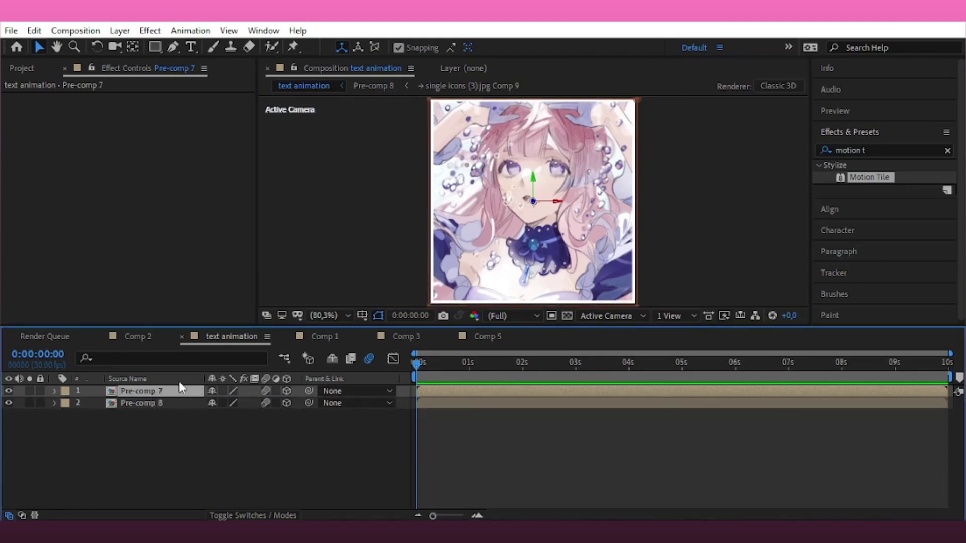
{"action": "left_click", "coordinate": [119, 30]}
Add a 3D Null 76 and parent Pre-comp 7 and Pre-comp 8 to it
{"action": "mouse_move", "coordinate": [136, 43]}
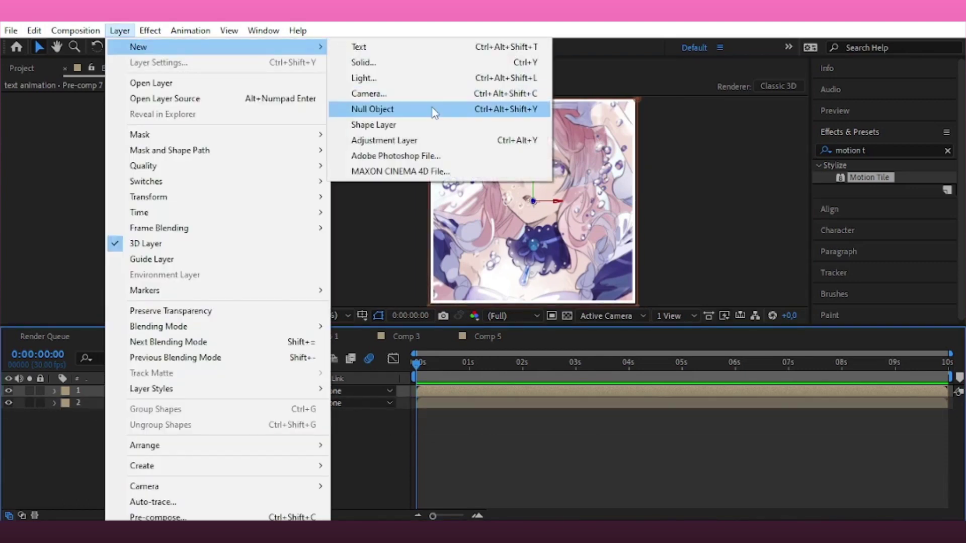
{"action": "left_click", "coordinate": [434, 110]}
{"action": "left_click", "coordinate": [286, 391]}
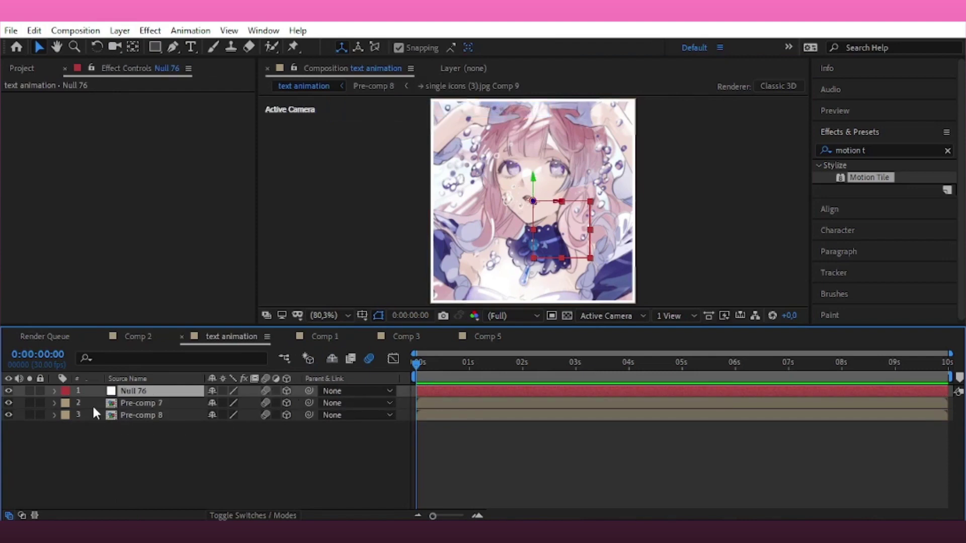
{"action": "left_click", "coordinate": [131, 403]}
{"action": "left_click", "coordinate": [151, 415], "text": "shift"}
{"action": "mouse_move", "coordinate": [309, 403]}
{"action": "left_mouse_down"}
{"action": "mouse_move", "coordinate": [301, 393]}
{"action": "mouse_move", "coordinate": [554, 377]}
{"action": "left_mouse_up"}
{"action": "key", "text": "p"}
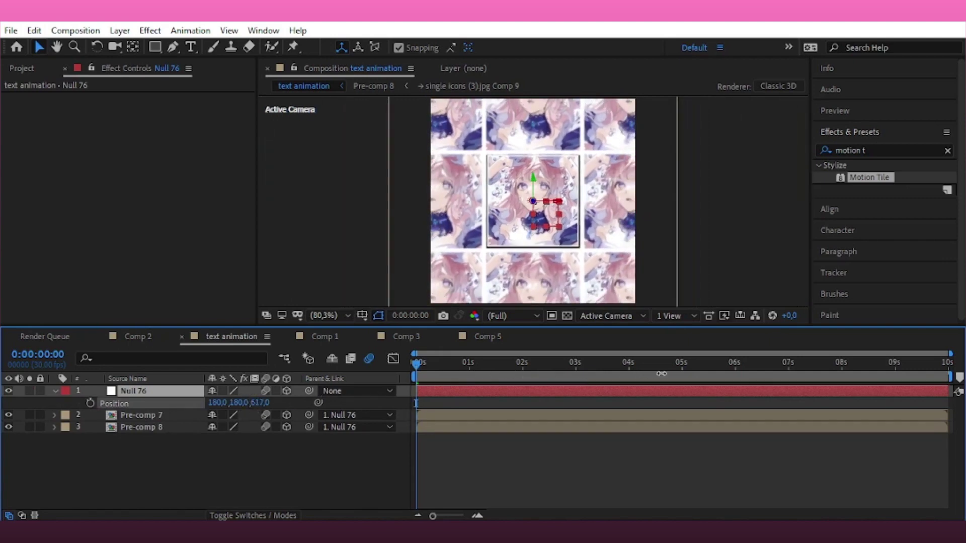
Adjust Pre-comp 7's Z position to about 8
{"action": "left_click", "coordinate": [387, 415]}
{"action": "key", "text": "p"}
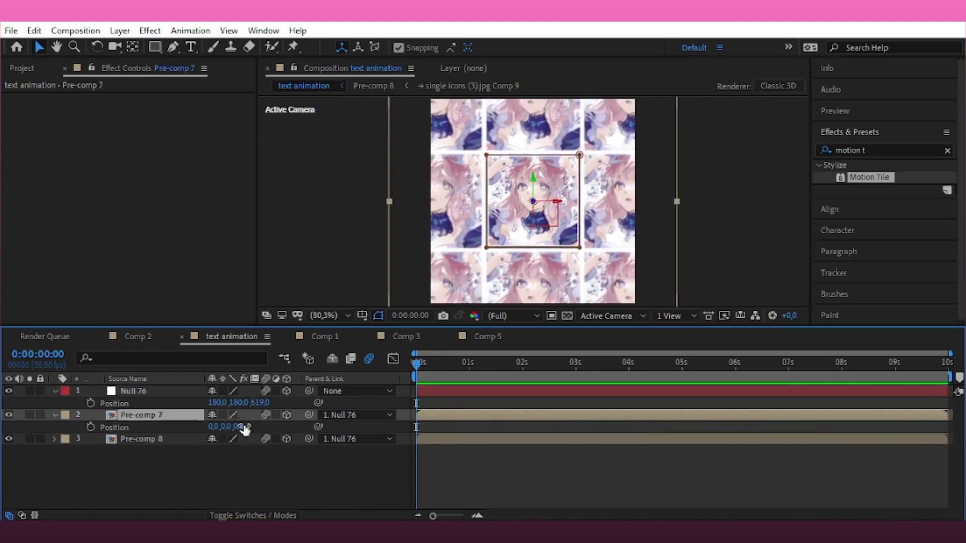
{"action": "left_click_drag", "start_coordinate": [244, 427], "coordinate": [196, 429]}
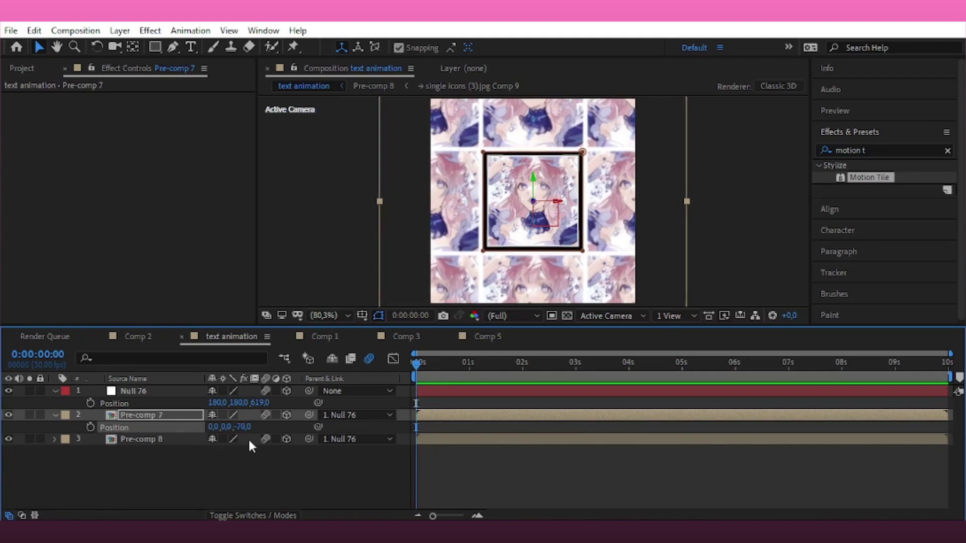
{"action": "key", "text": "ctrl+z"}
{"action": "left_click_drag", "start_coordinate": [234, 427], "coordinate": [184, 425]}
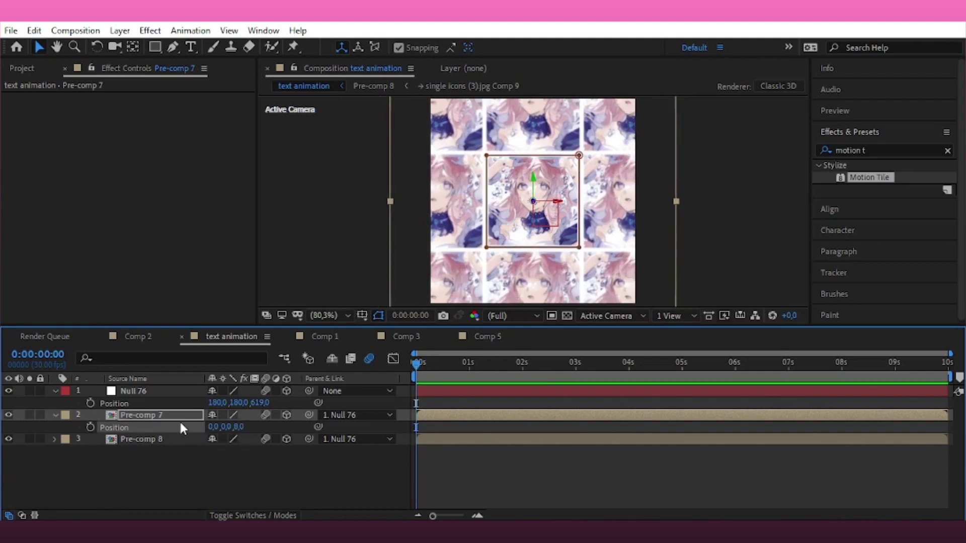
Push Pre-comp 8 and Pre-comp 7 back along Z, Pre-comp 7 to 319.4
{"action": "left_click", "coordinate": [609, 321]}
{"action": "left_click", "coordinate": [613, 441]}
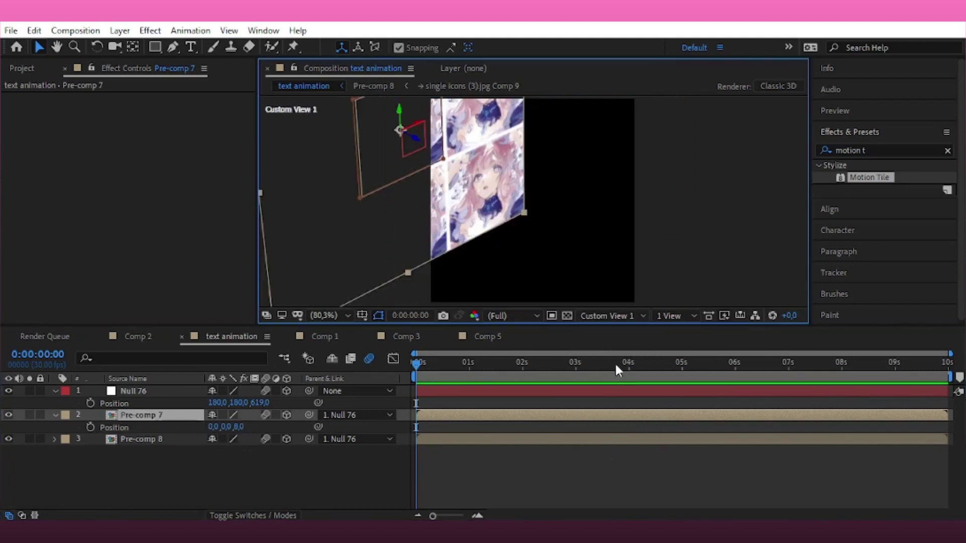
{"action": "left_click", "coordinate": [612, 317]}
{"action": "left_click", "coordinate": [616, 330]}
{"action": "left_click", "coordinate": [445, 440]}
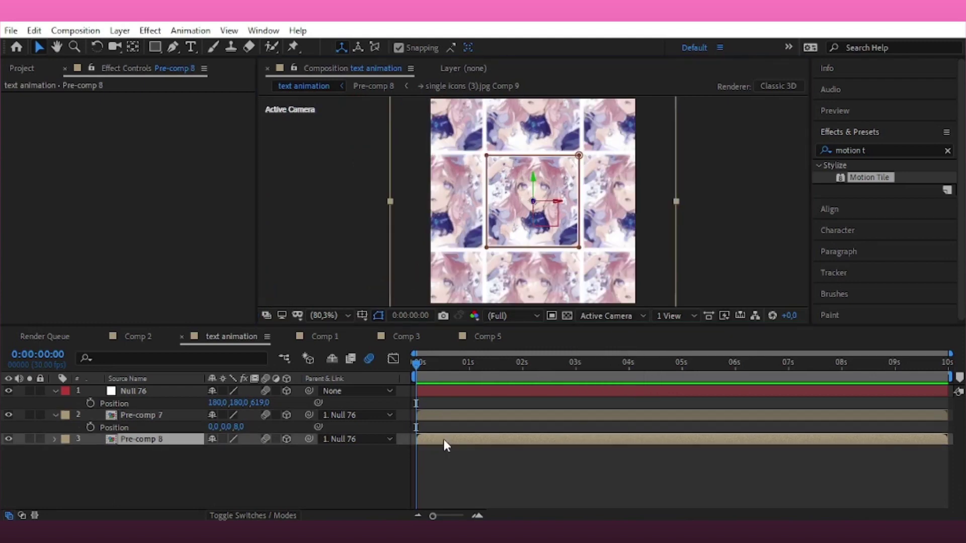
{"action": "left_click_drag", "start_coordinate": [534, 204], "coordinate": [451, 287]}
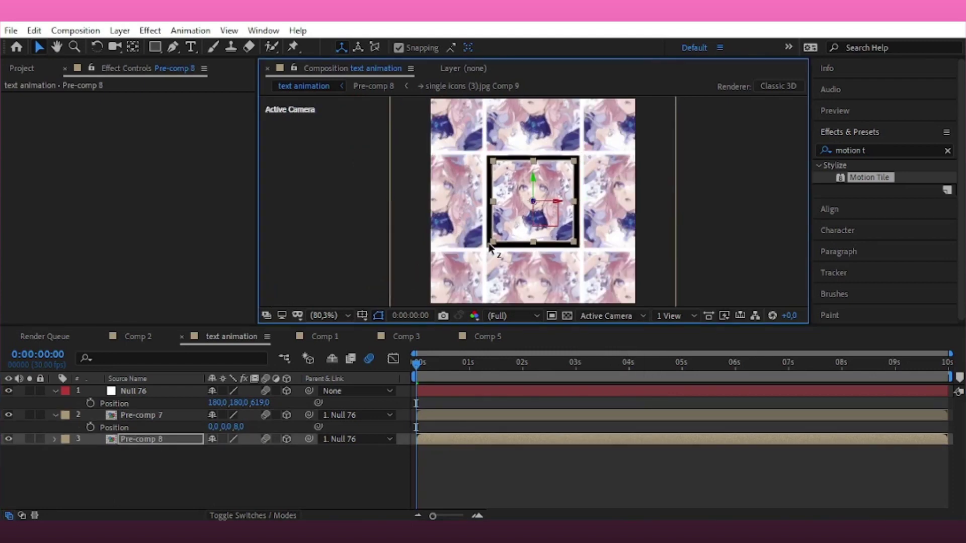
{"action": "left_click", "coordinate": [434, 416]}
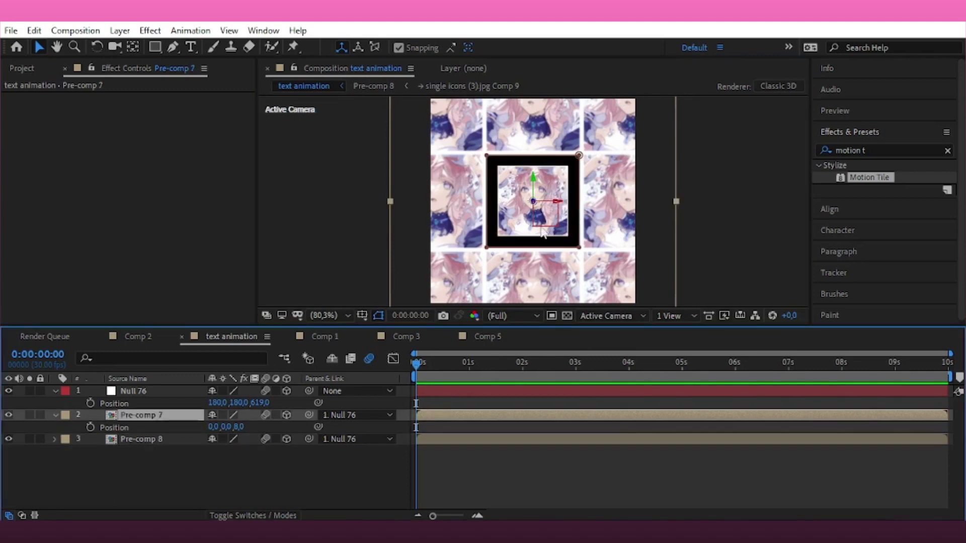
{"action": "mouse_move", "coordinate": [532, 206]}
{"action": "left_mouse_down"}
{"action": "mouse_move", "coordinate": [439, 288]}
{"action": "mouse_move", "coordinate": [433, 282]}
{"action": "left_mouse_up"}
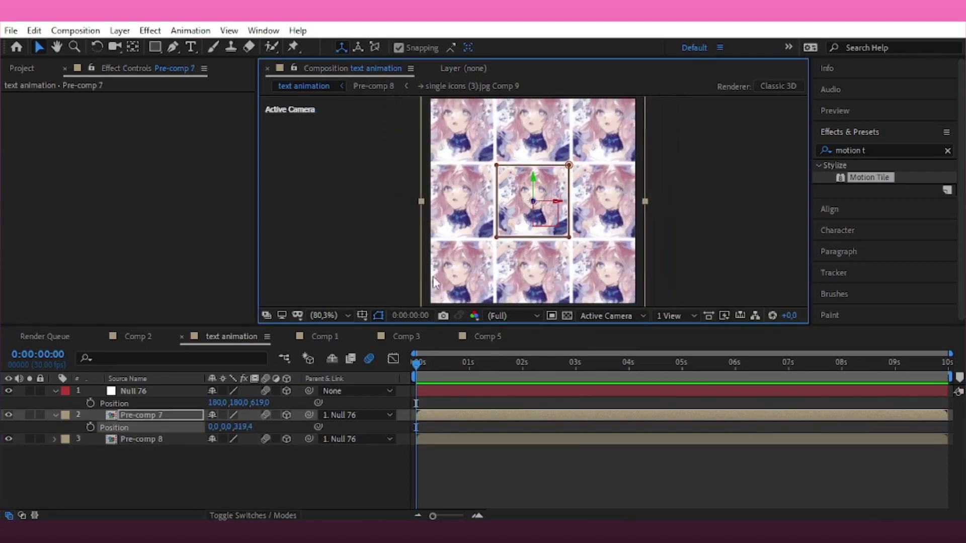
Duplicate Pre-comp 7 repeatedly, moving each copy closer to the camera to build the tunnel
{"action": "left_click", "coordinate": [160, 417]}
{"action": "key", "text": "ctrl+d"}
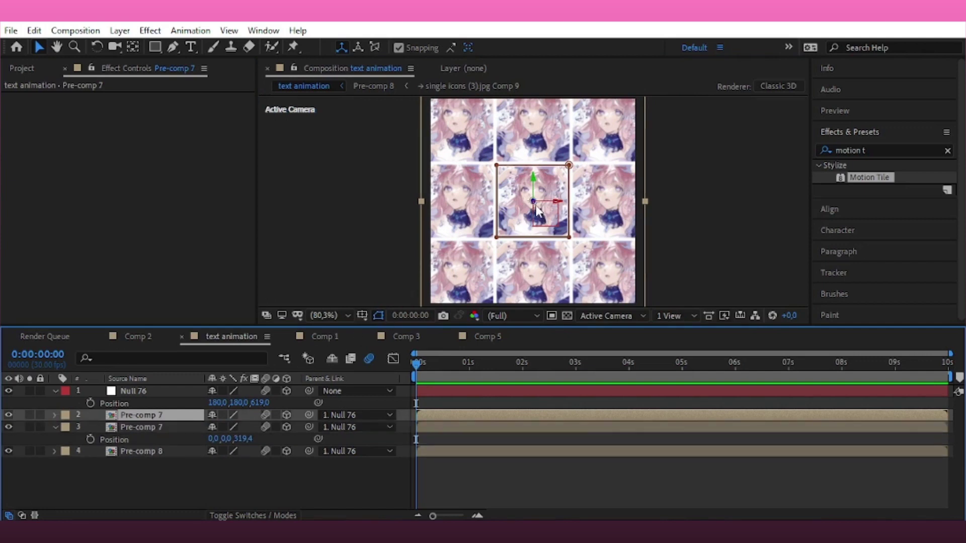
{"action": "left_click_drag", "start_coordinate": [532, 203], "coordinate": [559, 205]}
{"action": "left_click_drag", "start_coordinate": [600, 197], "coordinate": [643, 186]}
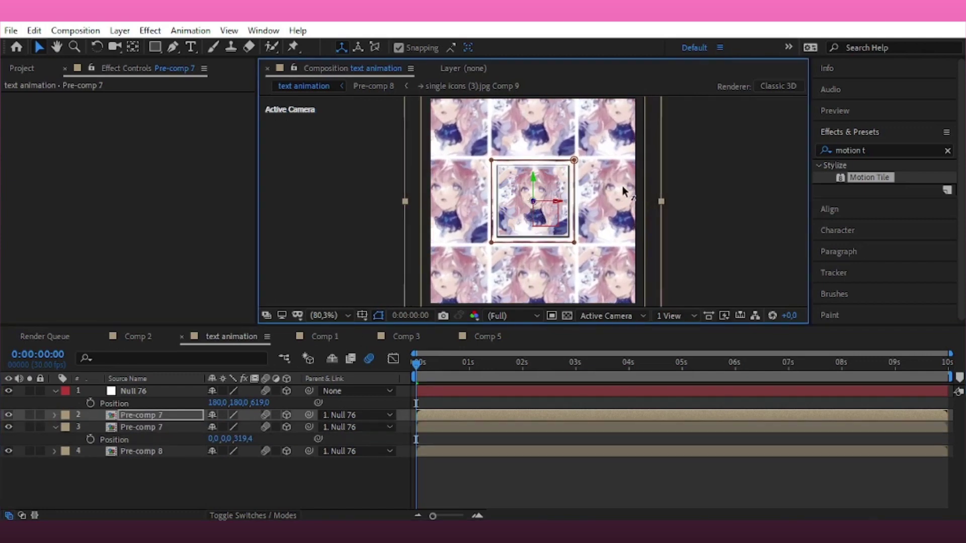
{"action": "key", "text": "ctrl+d"}
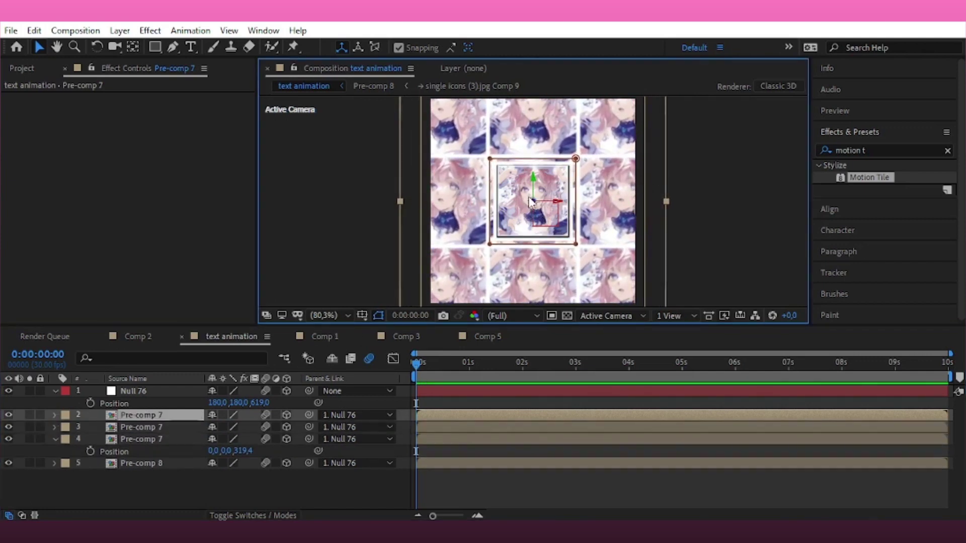
{"action": "left_click_drag", "start_coordinate": [535, 205], "coordinate": [624, 164]}
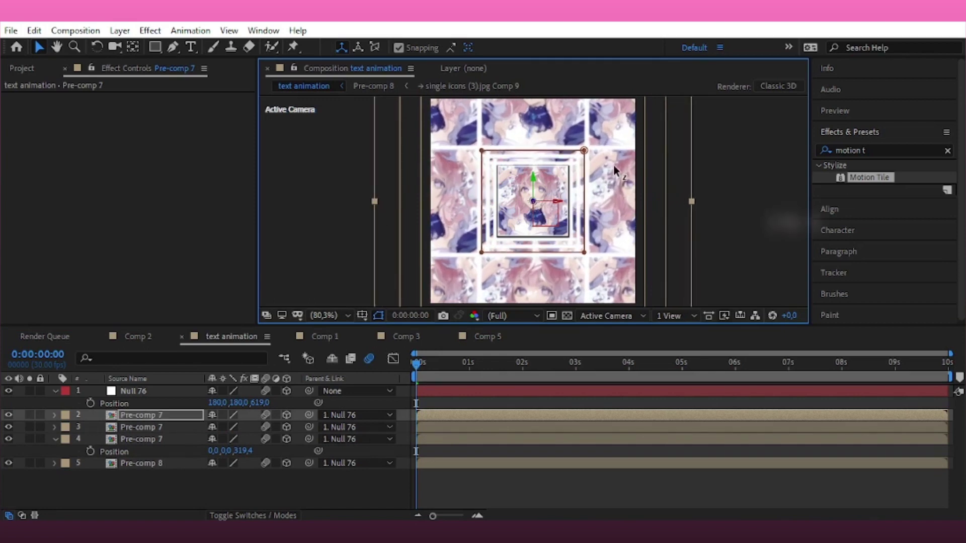
{"action": "key", "text": "ctrl+d"}
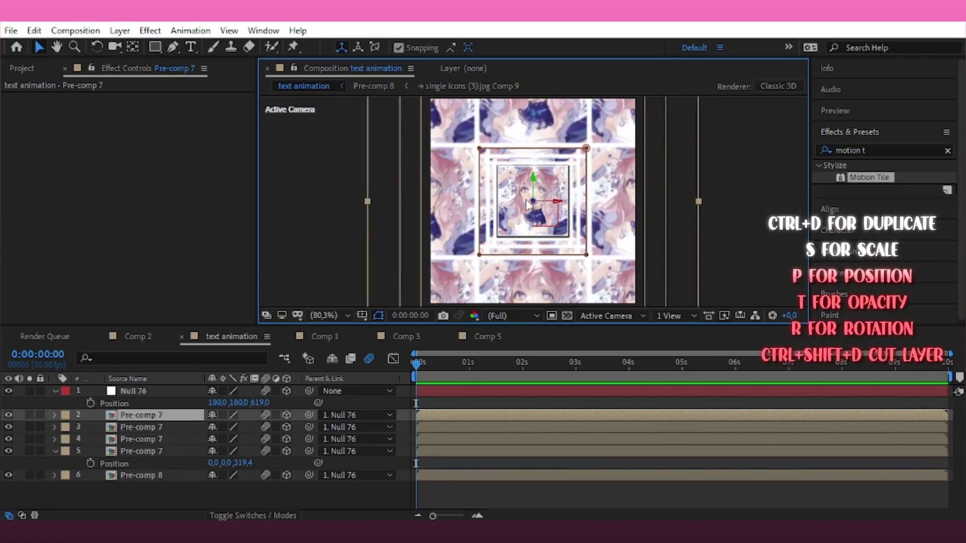
{"action": "left_click_drag", "start_coordinate": [532, 202], "coordinate": [613, 171]}
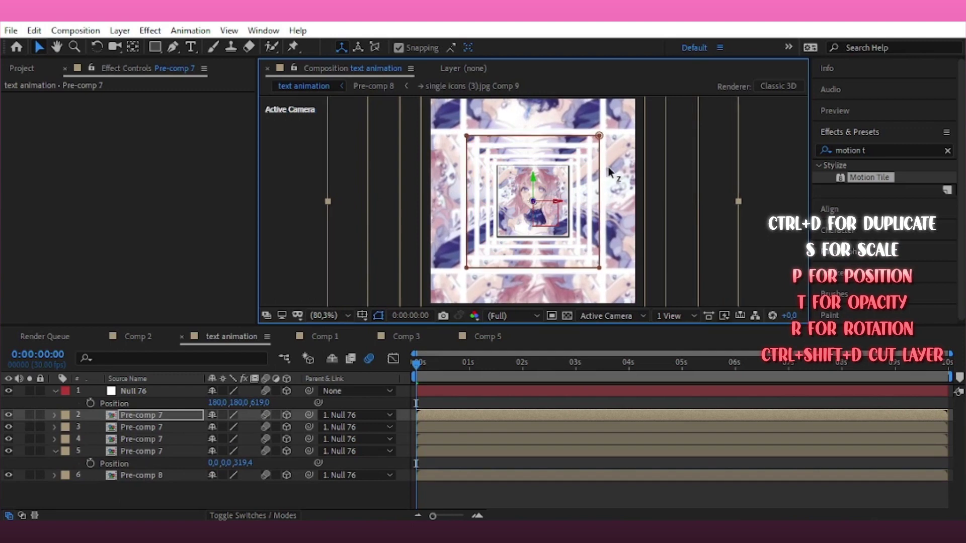
{"action": "key", "text": "ctrl+d"}
{"action": "left_click_drag", "start_coordinate": [599, 135], "coordinate": [616, 120]}
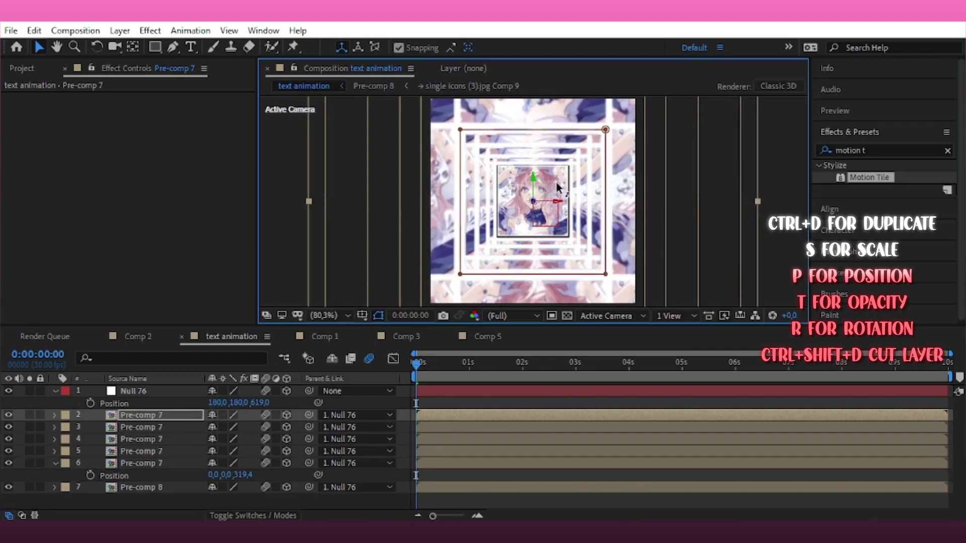
{"action": "key", "text": "ctrl+d"}
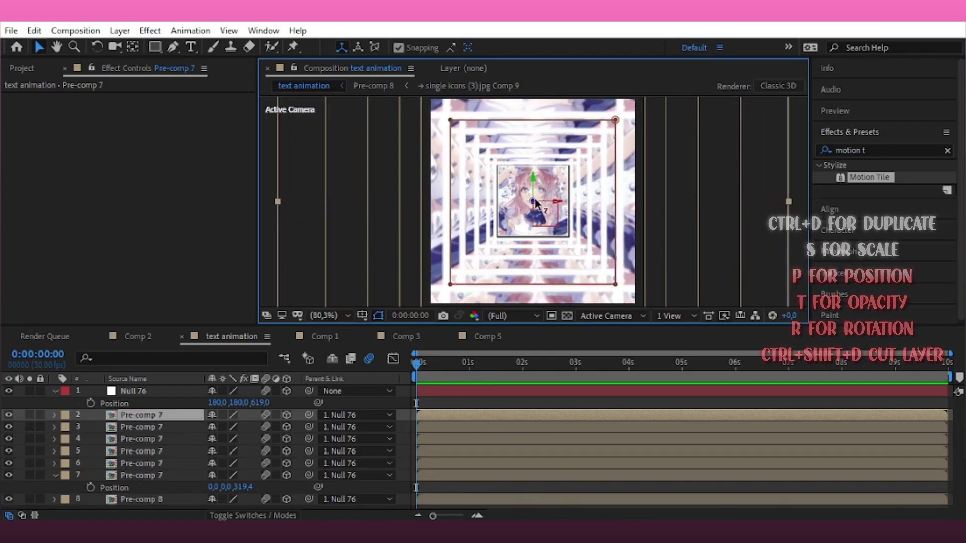
{"action": "key", "text": "Return"}
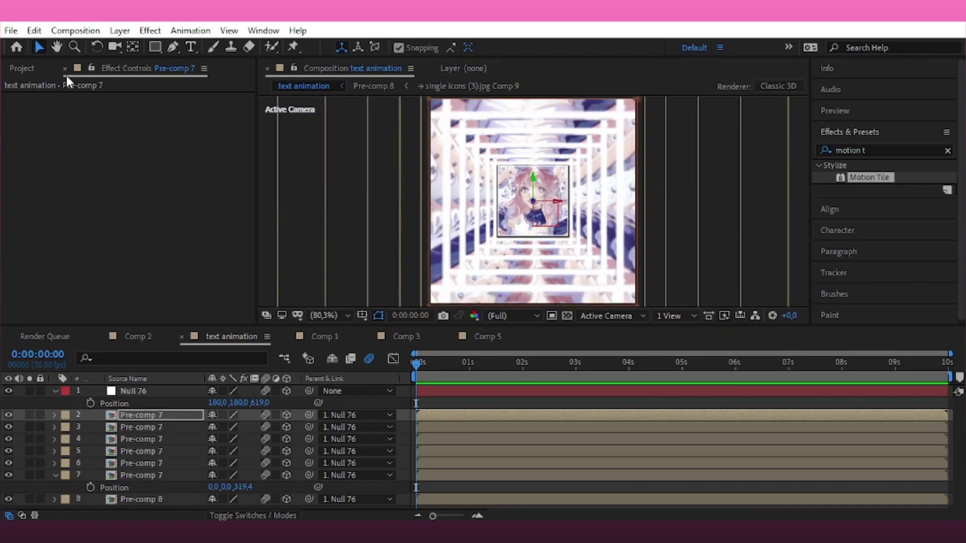
Move Null 76 to Z 733 and collapse the Position properties
{"action": "mouse_move", "coordinate": [260, 403]}
{"action": "left_mouse_down"}
{"action": "mouse_move", "coordinate": [248, 409]}
{"action": "mouse_move", "coordinate": [561, 363]}
{"action": "mouse_move", "coordinate": [237, 419]}
{"action": "left_mouse_up"}
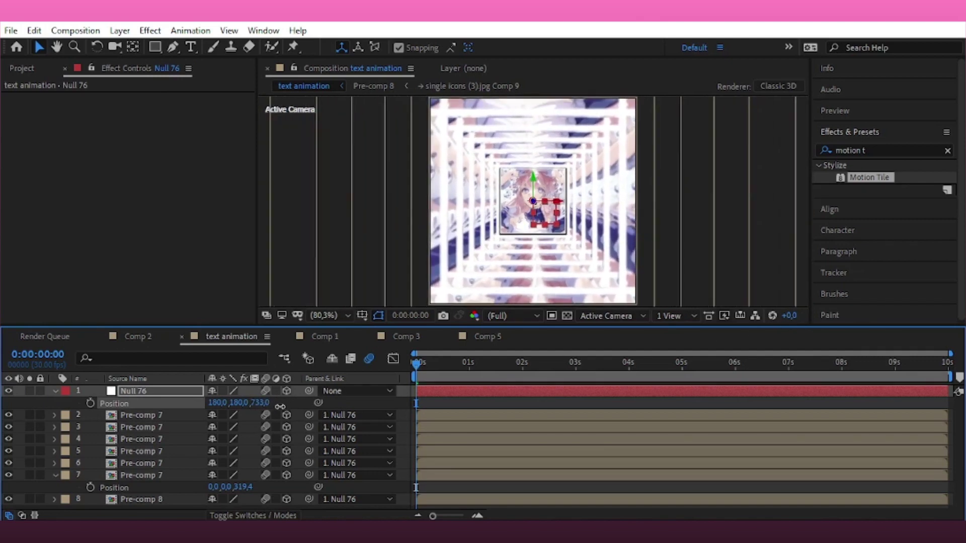
{"action": "left_click", "coordinate": [54, 391]}
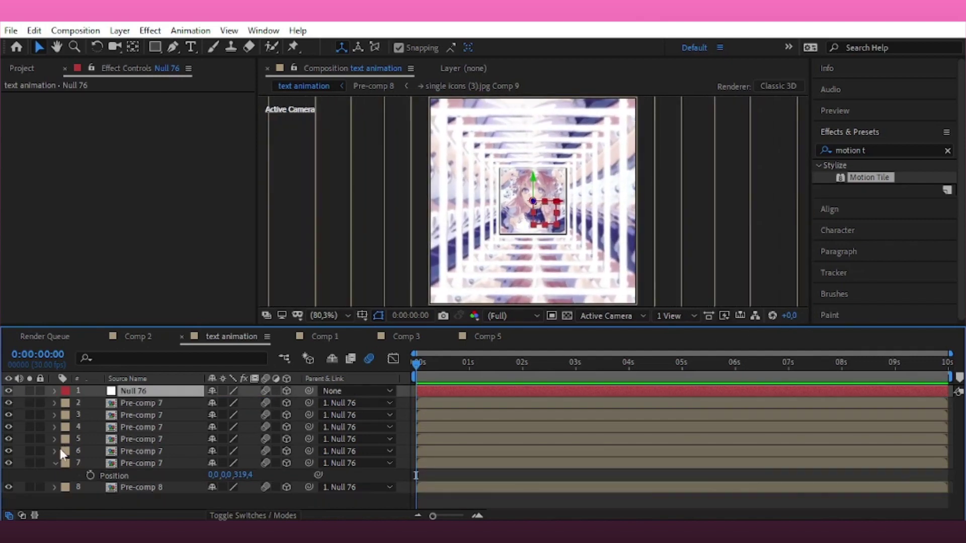
{"action": "left_click", "coordinate": [55, 463]}
Apply the Tint effect to the first Pre-comp 7 frame layer (layer 2)
{"action": "left_click", "coordinate": [165, 404]}
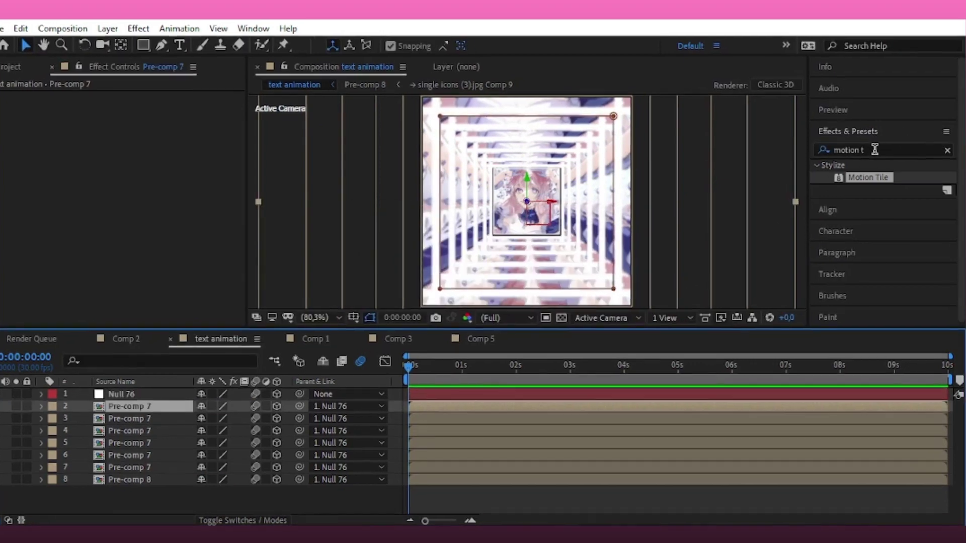
{"action": "left_click", "coordinate": [827, 151]}
{"action": "type", "text": "d"}
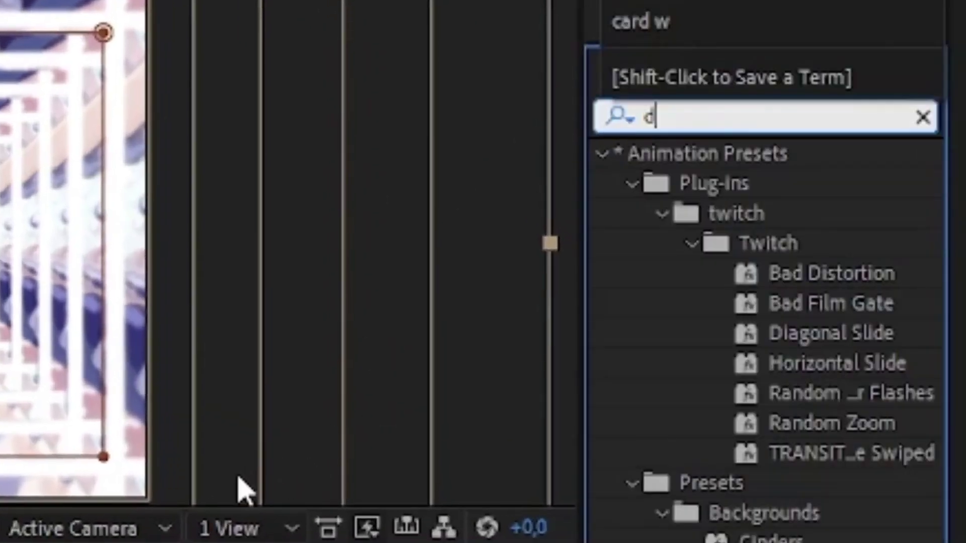
{"action": "type", "text": "rop"}
{"action": "key", "text": "BackSpace"}
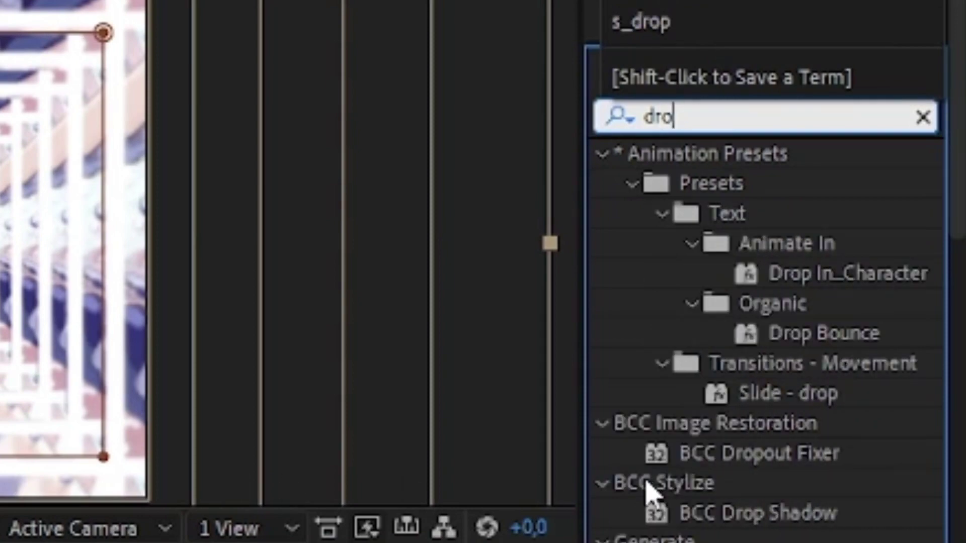
{"action": "key", "text": "BackSpace"}
{"action": "key", "text": "BackSpace"}
{"action": "key", "text": "BackSpace"}
{"action": "type", "text": "y"}
{"action": "key", "text": "BackSpace"}
{"action": "type", "text": "ti"}
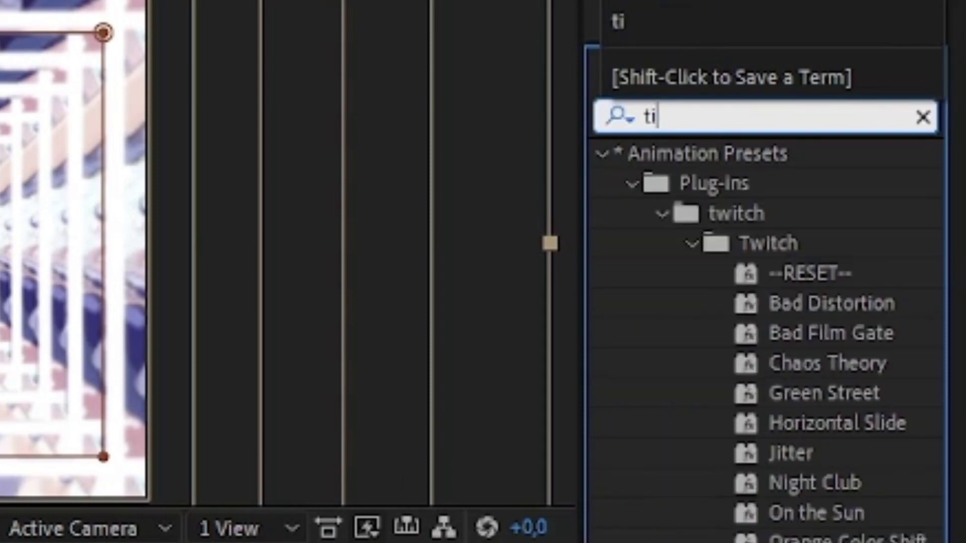
{"action": "type", "text": "nt"}
{"action": "double_click", "coordinate": [850, 236]}
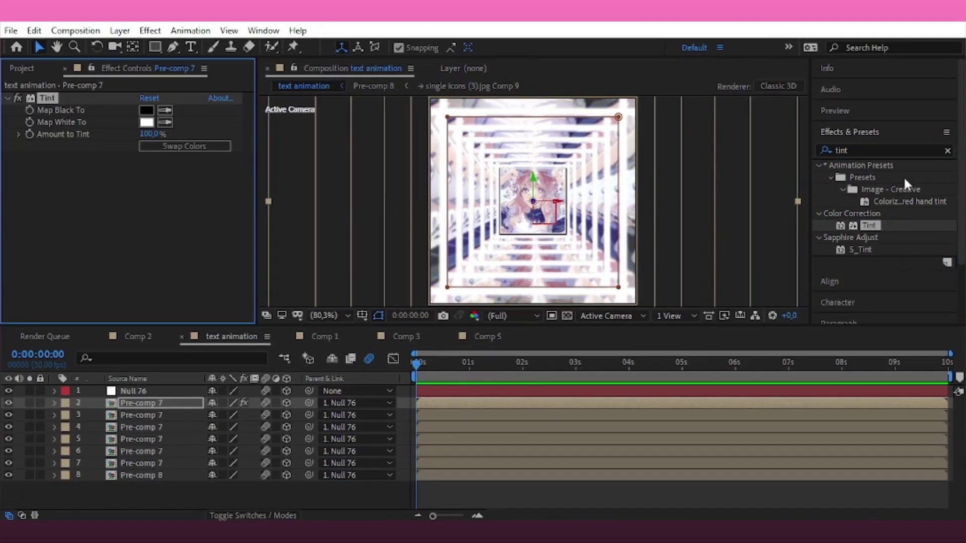
Add a Drop Shadow to layer 2 and set its distance to 3
{"action": "left_click", "coordinate": [843, 150]}
{"action": "type", "text": "drop "}
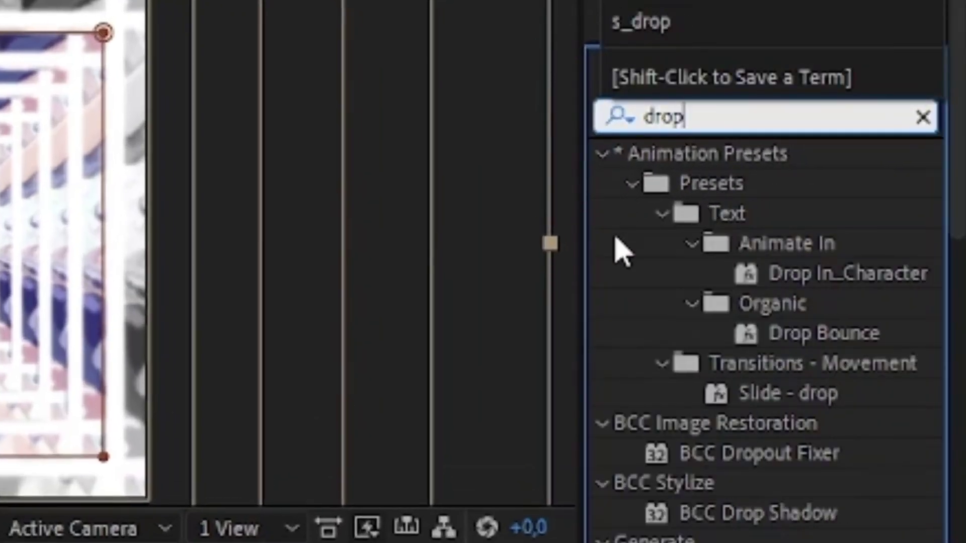
{"action": "type", "text": "sh"}
{"action": "double_click", "coordinate": [817, 242]}
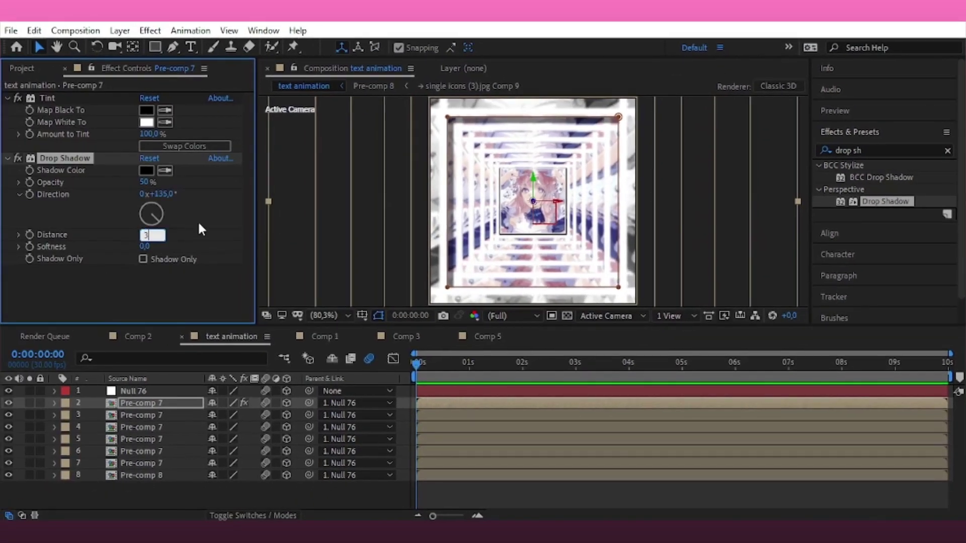
{"action": "left_click", "coordinate": [198, 229]}
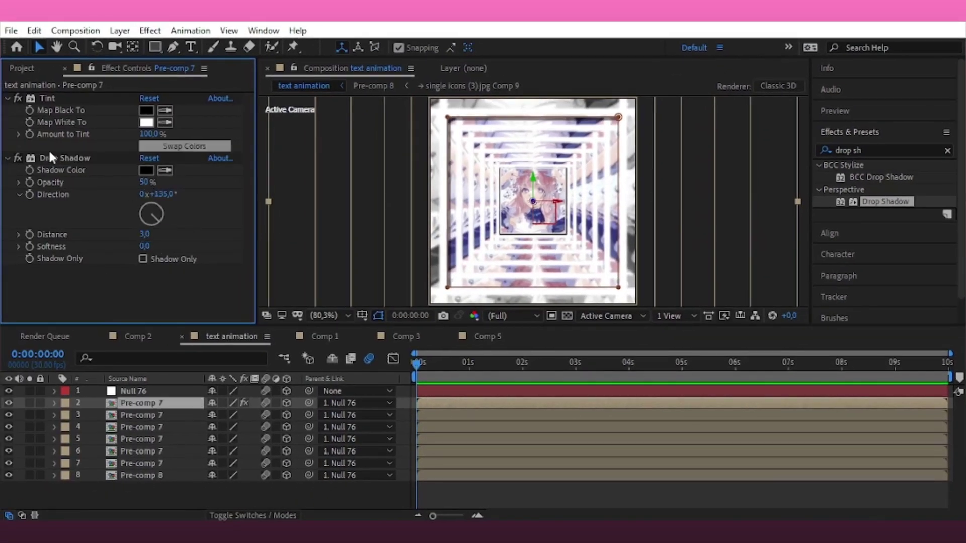
Copy layer 2's Tint and Drop Shadow and paste them onto layers 3–7, excluding Pre-comp 8
{"action": "left_click", "coordinate": [54, 402]}
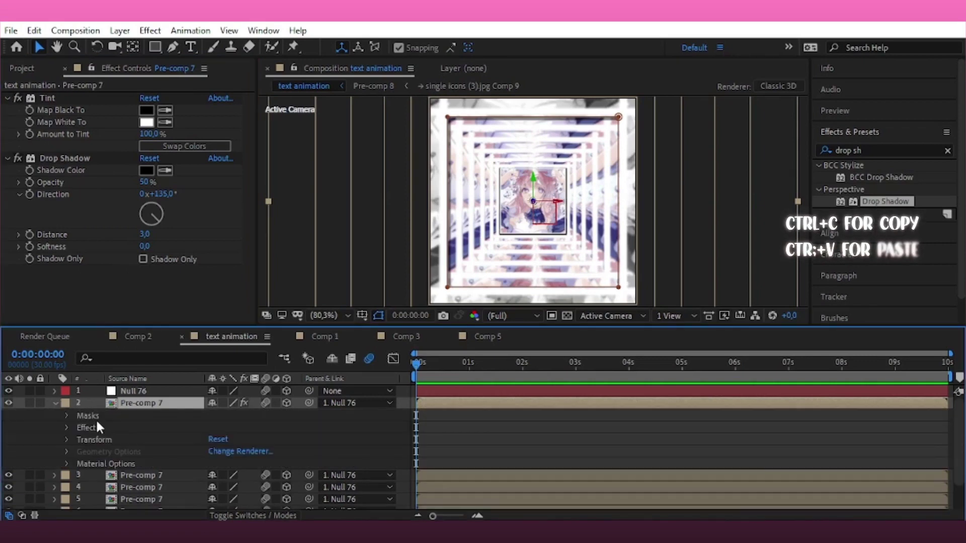
{"action": "left_click", "coordinate": [55, 401]}
{"action": "left_click", "coordinate": [126, 416]}
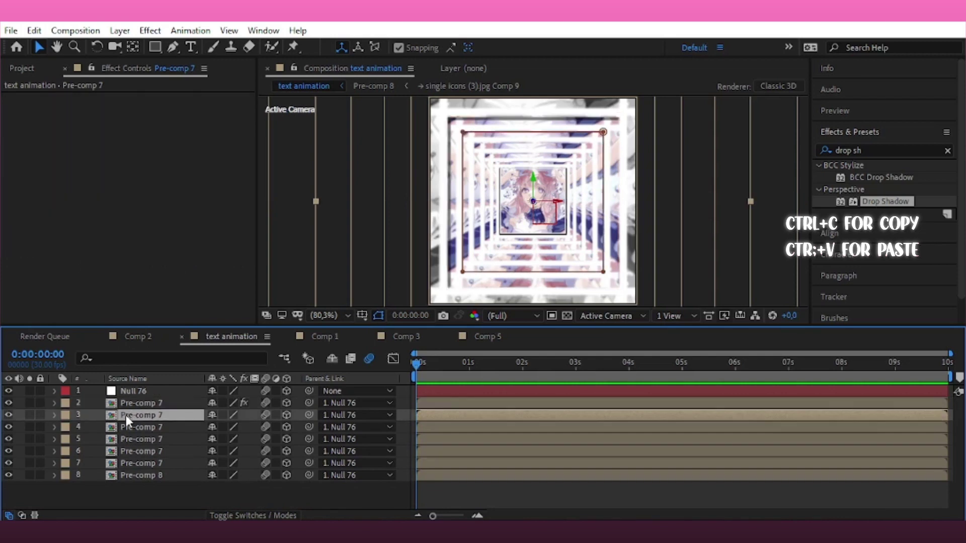
{"action": "left_click_drag", "start_coordinate": [98, 415], "coordinate": [132, 478]}
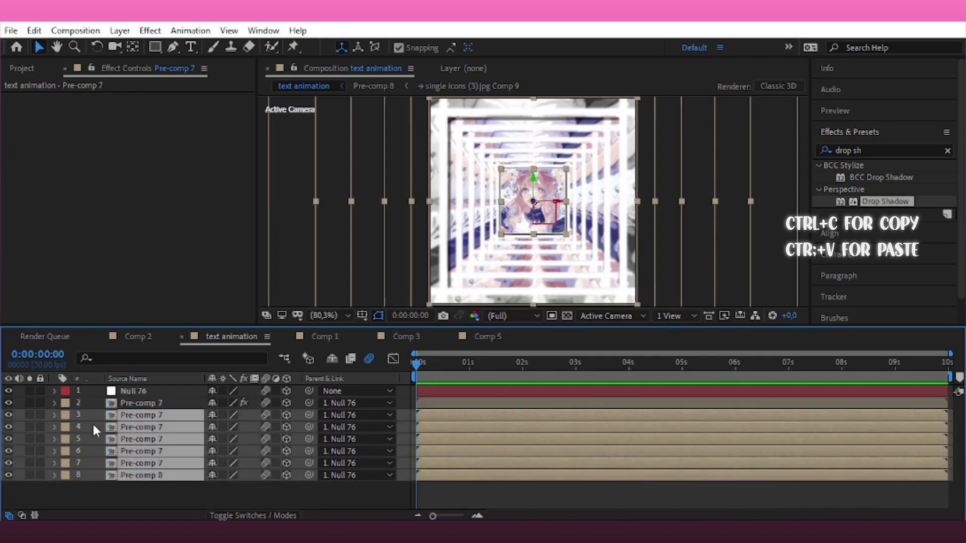
{"action": "left_click", "coordinate": [113, 464], "text": "shift"}
{"action": "key", "text": "ctrl+v"}
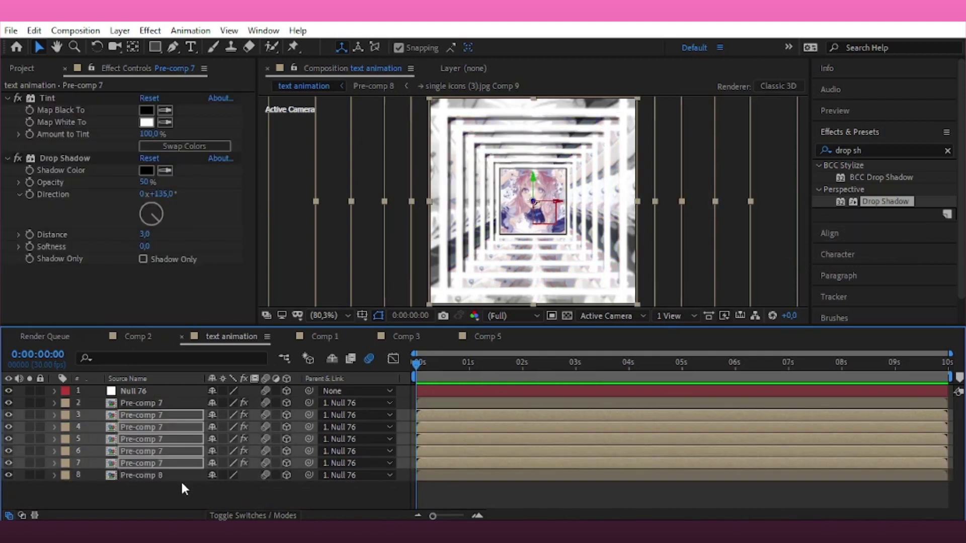
{"action": "left_click", "coordinate": [151, 416]}
Set layer 2's Tint Map White To pink and order Tint above Drop Shadow
{"action": "left_click", "coordinate": [146, 110]}
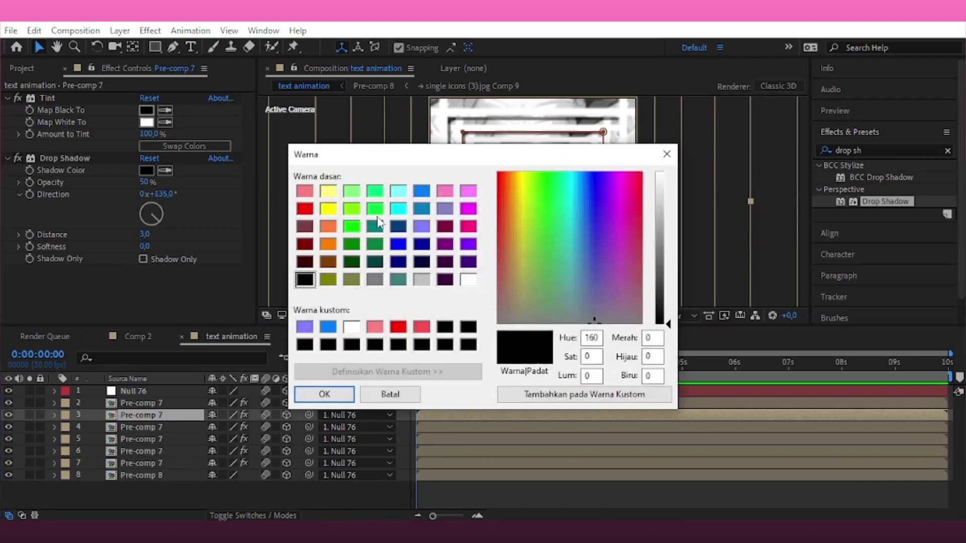
{"action": "left_click", "coordinate": [304, 191]}
{"action": "left_click", "coordinate": [324, 394]}
{"action": "left_click_drag", "start_coordinate": [47, 97], "coordinate": [45, 264]}
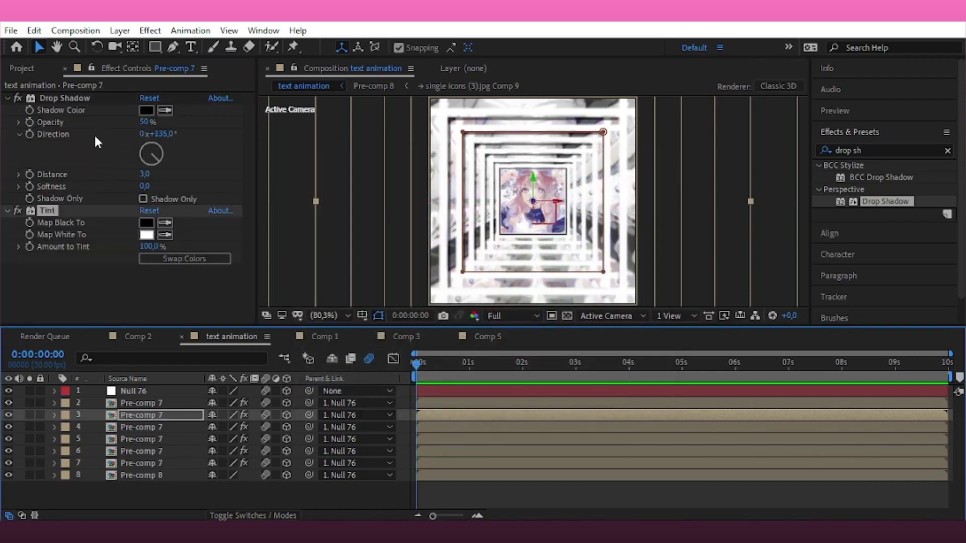
{"action": "left_click", "coordinate": [146, 234]}
{"action": "left_click", "coordinate": [299, 301]}
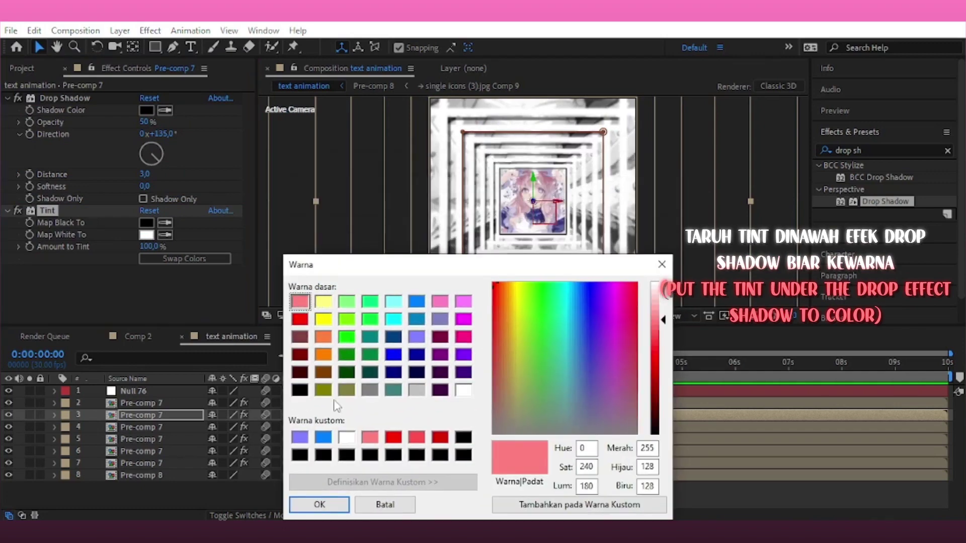
{"action": "left_click", "coordinate": [320, 505]}
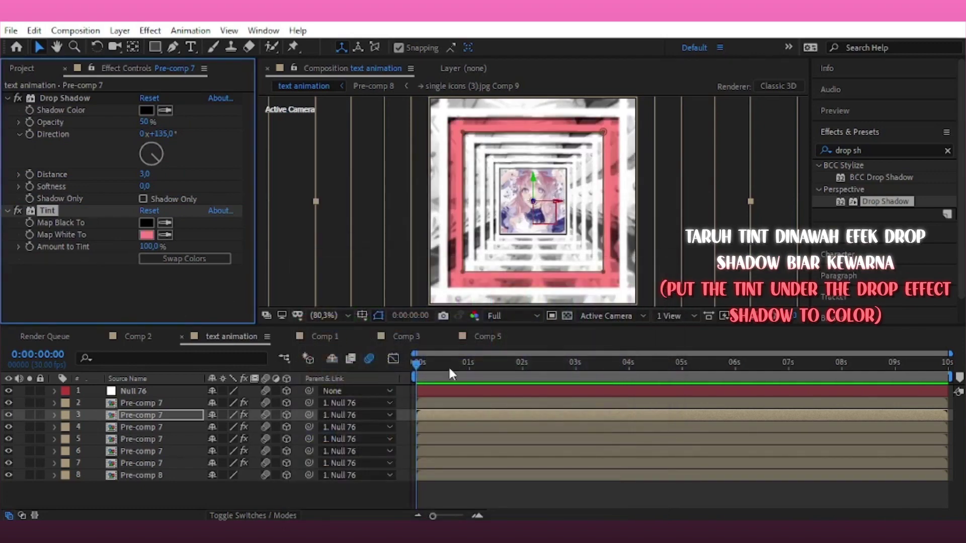
{"action": "left_click_drag", "start_coordinate": [48, 214], "coordinate": [81, 91]}
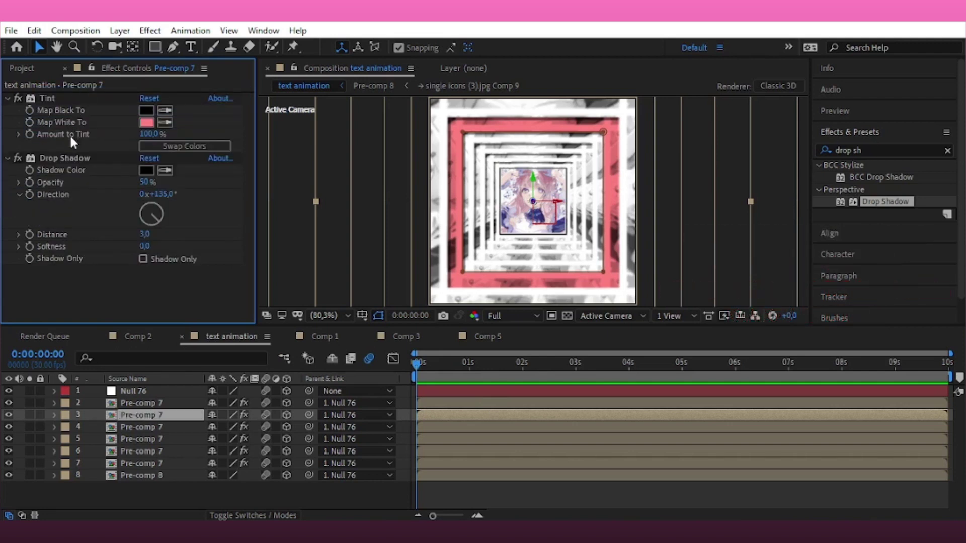
Tint layer 5's frame pink by setting Map White To pink
{"action": "left_click", "coordinate": [422, 432]}
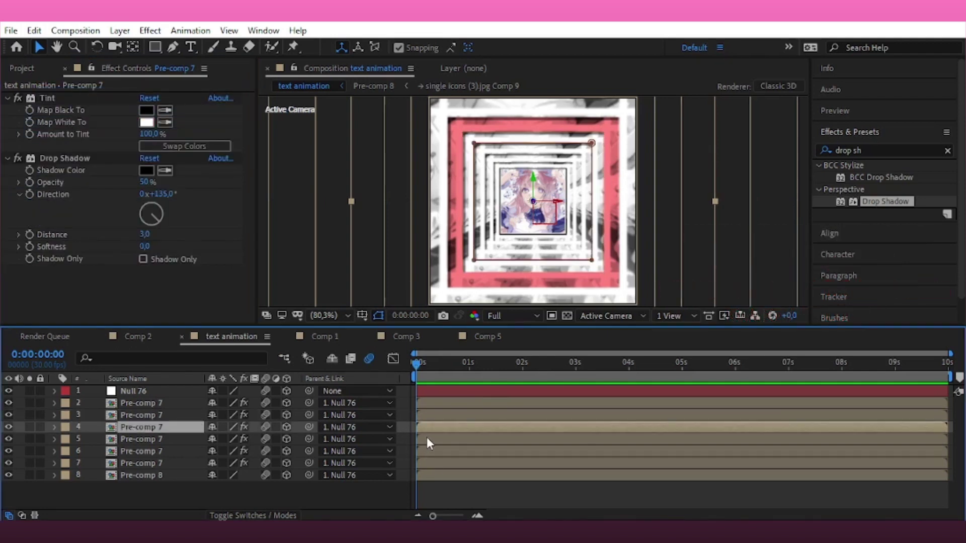
{"action": "left_click", "coordinate": [426, 437]}
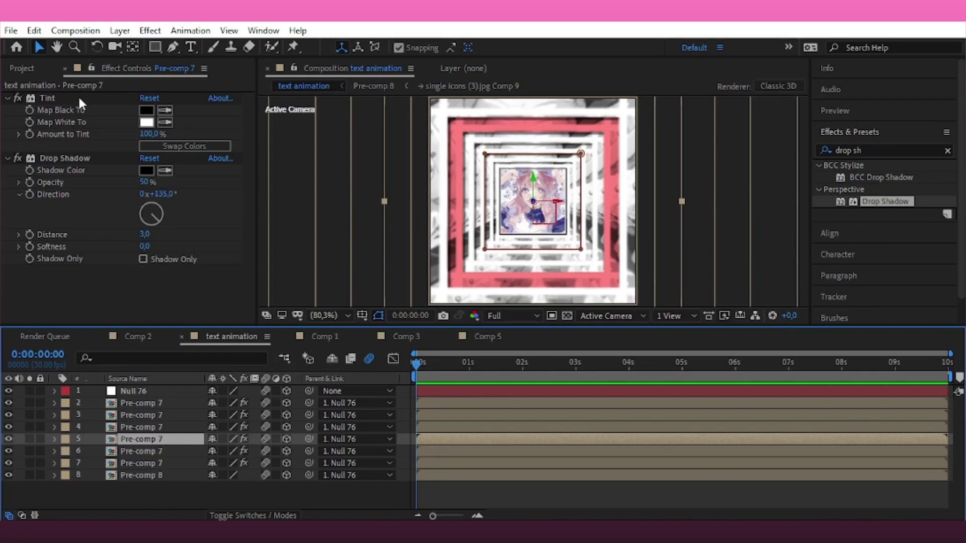
{"action": "left_click", "coordinate": [146, 122]}
{"action": "left_click", "coordinate": [305, 191]}
{"action": "left_click", "coordinate": [324, 394]}
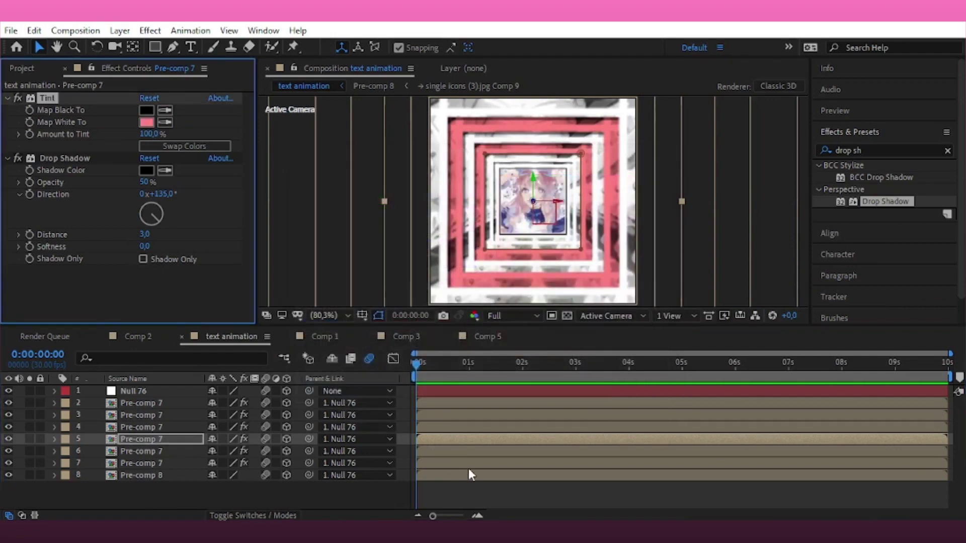
Set layer 7's Tint Map White To pink as well
{"action": "left_click", "coordinate": [448, 466]}
{"action": "left_click", "coordinate": [146, 170]}
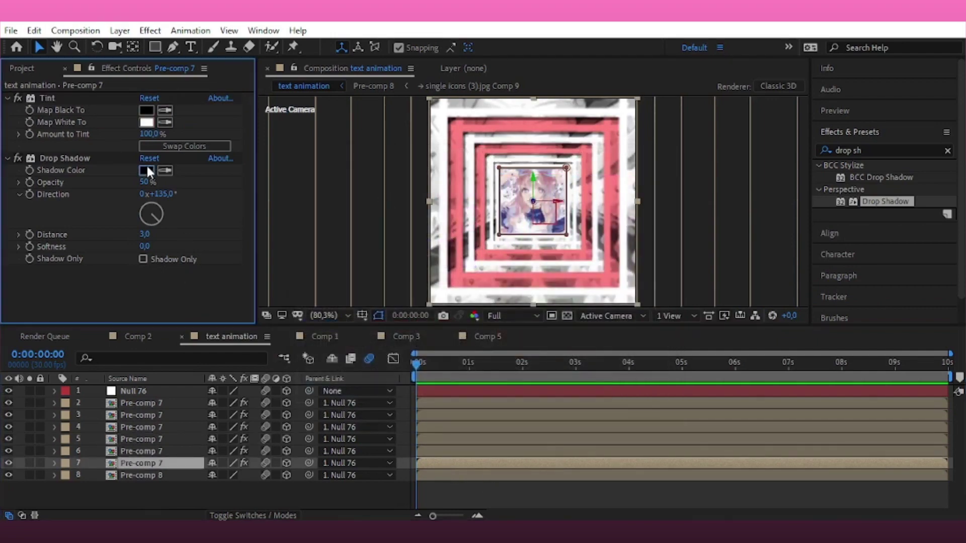
{"action": "left_click", "coordinate": [390, 394]}
{"action": "left_click", "coordinate": [146, 122]}
{"action": "left_click", "coordinate": [305, 191]}
{"action": "left_click", "coordinate": [337, 398]}
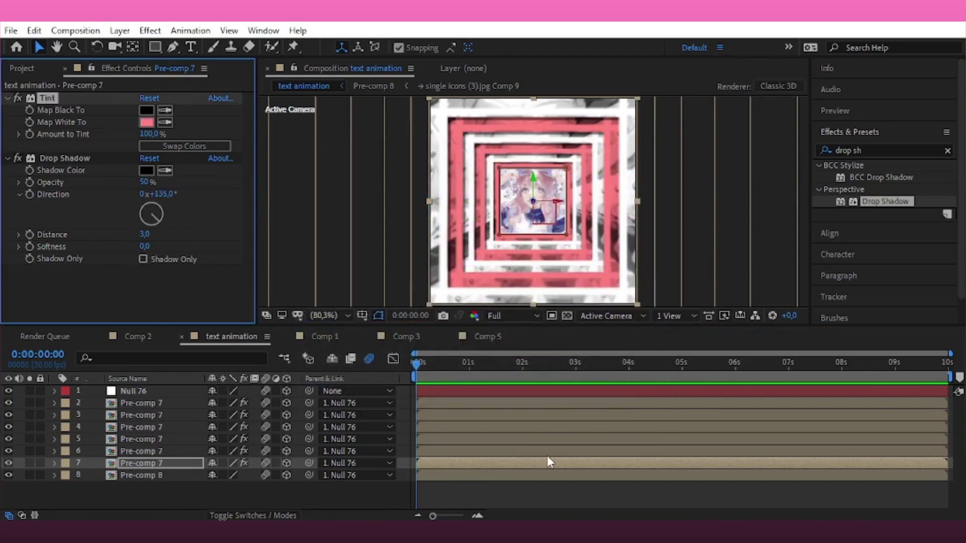
{"action": "left_click", "coordinate": [470, 478]}
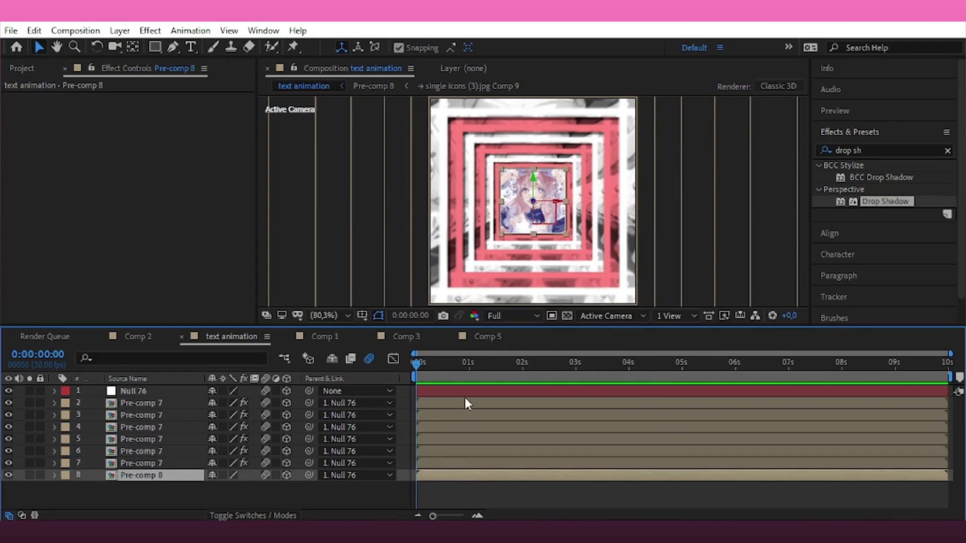
{"action": "left_click", "coordinate": [459, 390]}
{"action": "left_click", "coordinate": [453, 404]}
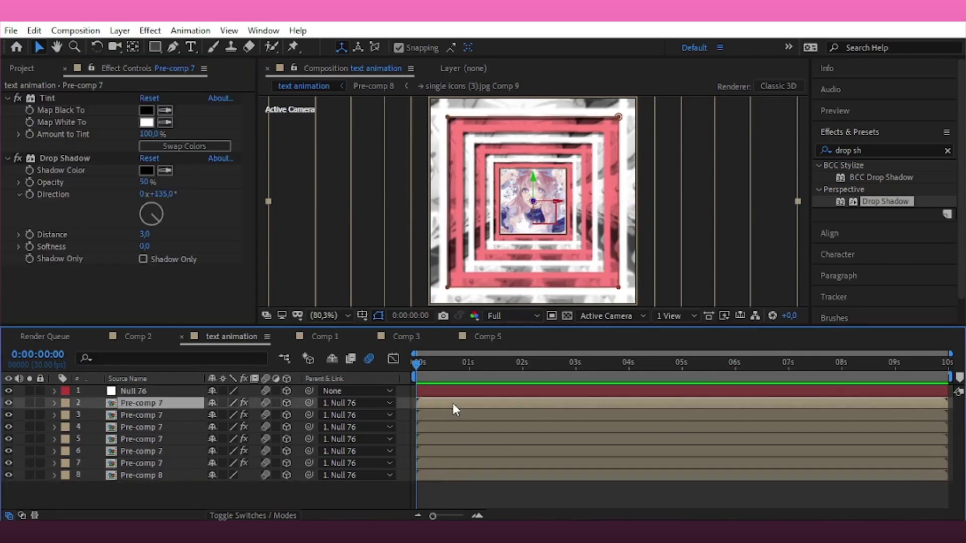
Rotate layer 2 by 25° and layer 3 by -25° on Z
{"action": "type", "text": "r"}
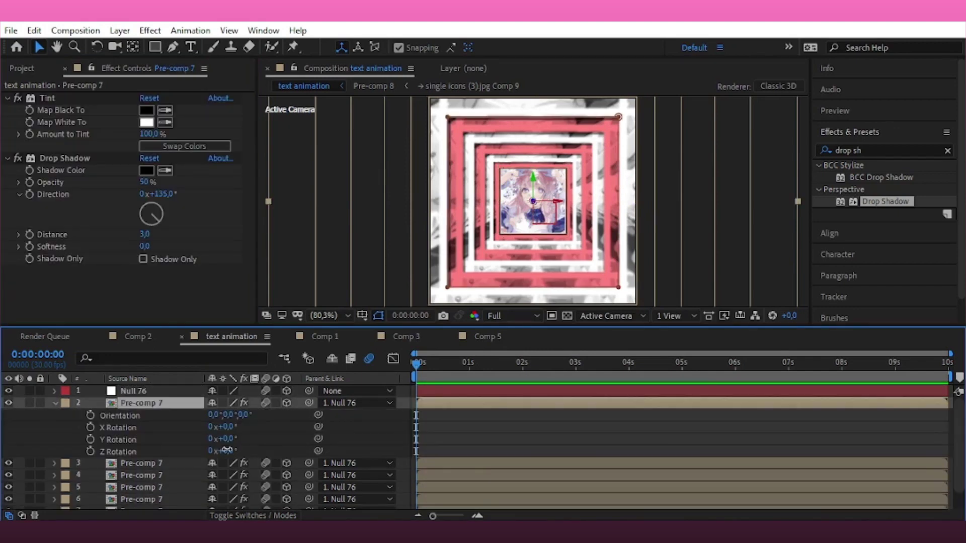
{"action": "type", "text": "5"}
{"action": "left_click", "coordinate": [253, 433]}
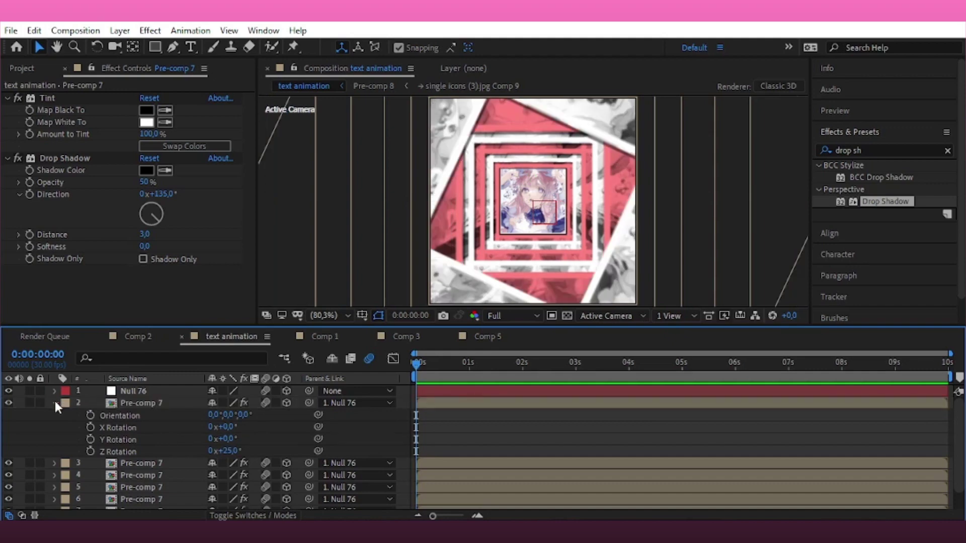
{"action": "left_click", "coordinate": [55, 403]}
{"action": "left_click", "coordinate": [141, 416]}
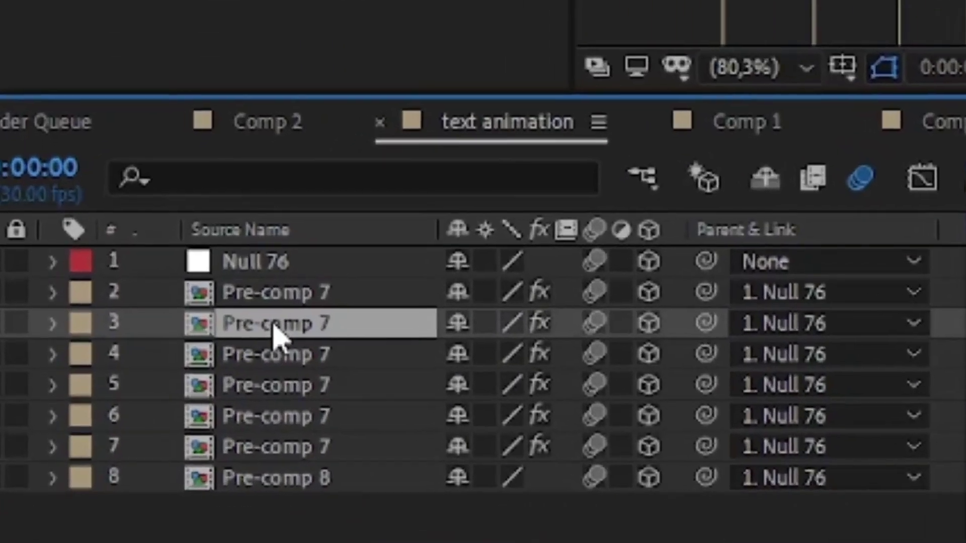
{"action": "key", "text": "r"}
{"action": "left_click", "coordinate": [500, 446]}
{"action": "type", "text": "-"}
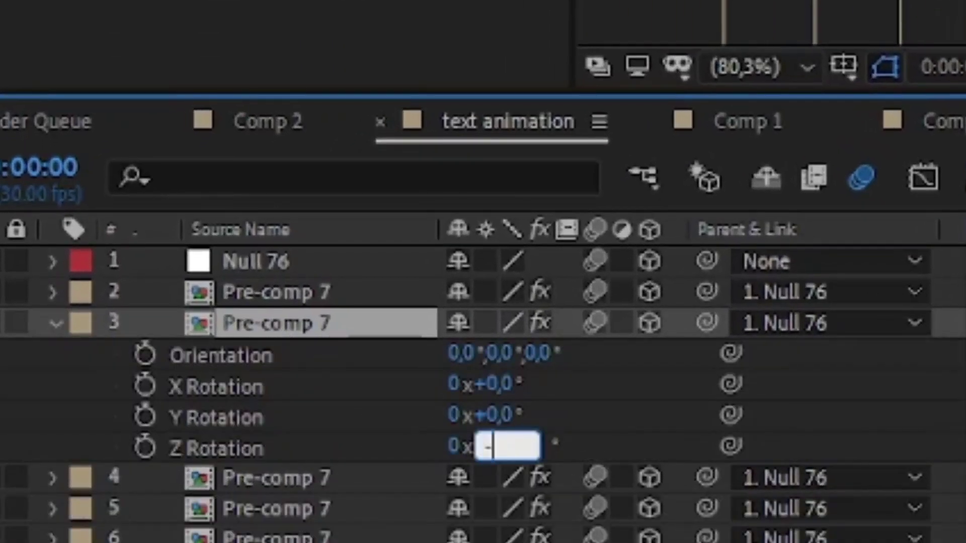
{"action": "type", "text": "5"}
{"action": "left_click", "coordinate": [604, 437]}
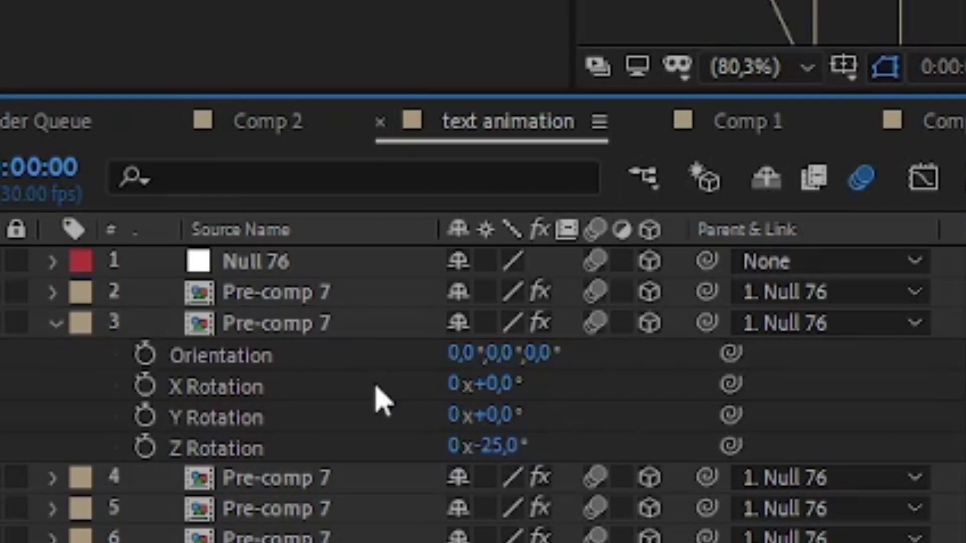
{"action": "left_click", "coordinate": [54, 322]}
Enter 25° Z rotations for layers 4 and 5
{"action": "left_click", "coordinate": [290, 355]}
{"action": "key", "text": "r"}
{"action": "left_click", "coordinate": [506, 477]}
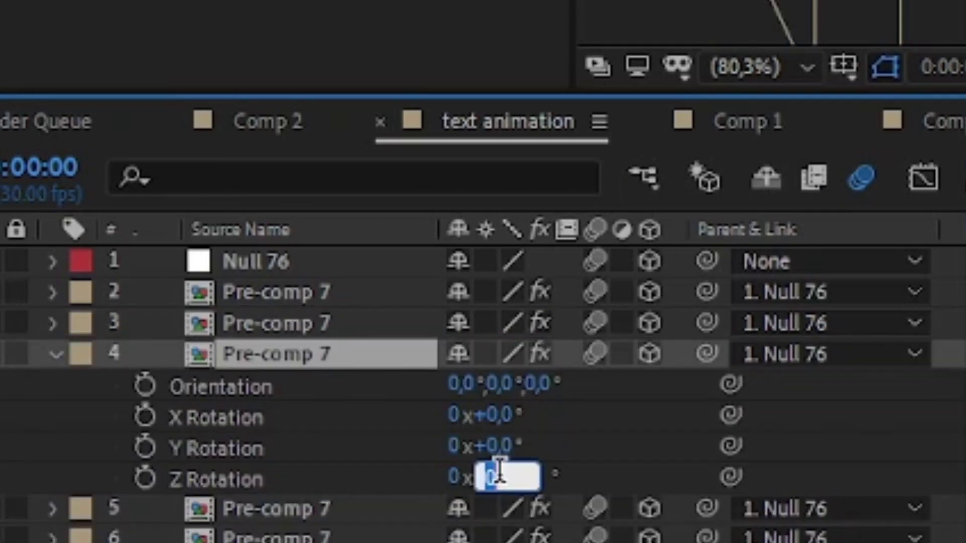
{"action": "type", "text": "25"}
{"action": "left_click", "coordinate": [583, 463]}
{"action": "left_click", "coordinate": [55, 354]}
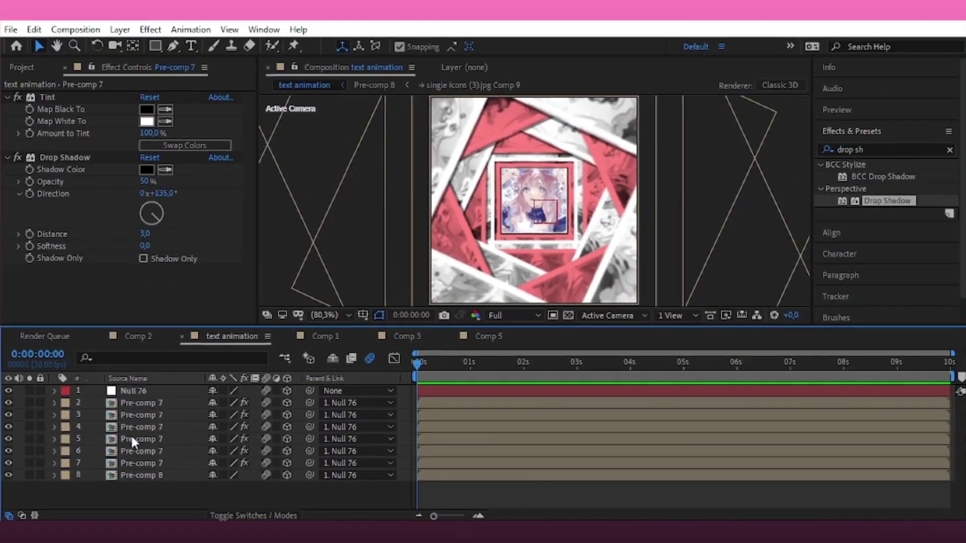
{"action": "left_click", "coordinate": [139, 438]}
{"action": "key", "text": "r"}
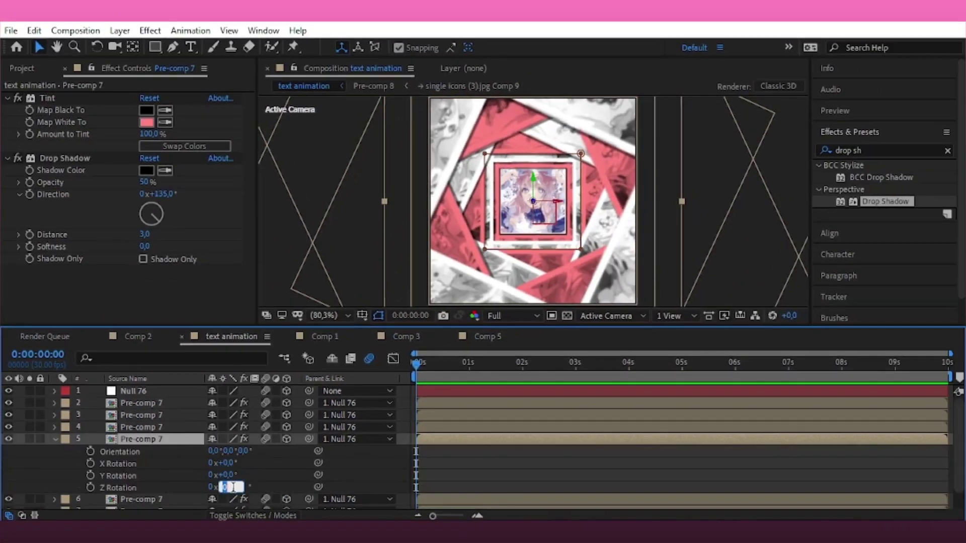
{"action": "type", "text": "25"}
{"action": "left_click", "coordinate": [54, 439]}
Rotate layer 6 by 25° and layer 7 by -25° on Z
{"action": "left_click", "coordinate": [142, 451]}
{"action": "key", "text": "r"}
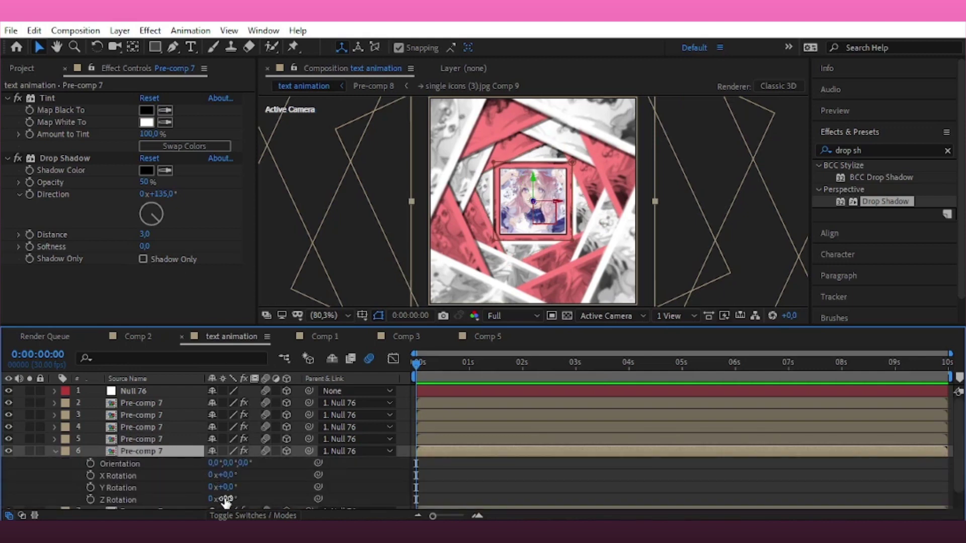
{"action": "type", "text": "25"}
{"action": "left_click", "coordinate": [270, 470]}
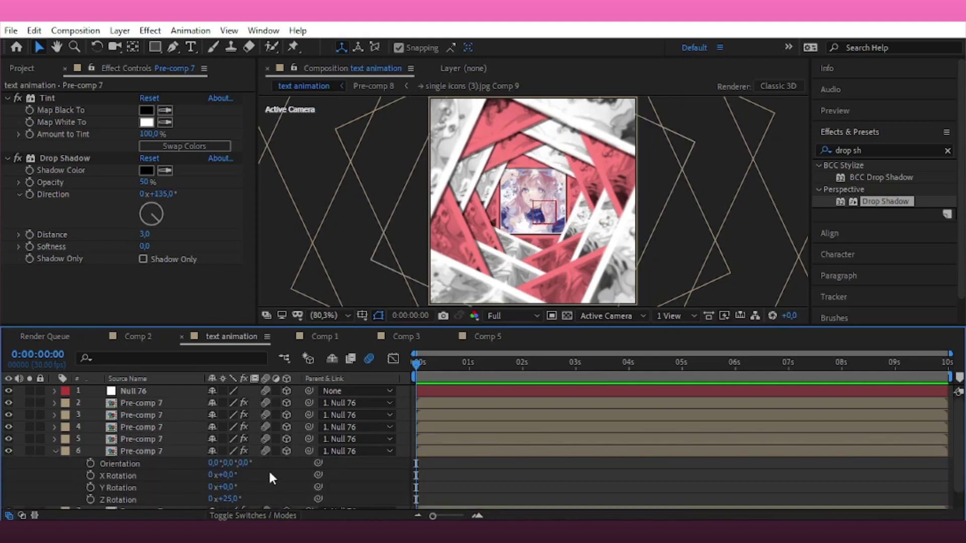
{"action": "left_click", "coordinate": [55, 450]}
{"action": "left_click", "coordinate": [146, 463]}
{"action": "key", "text": "r"}
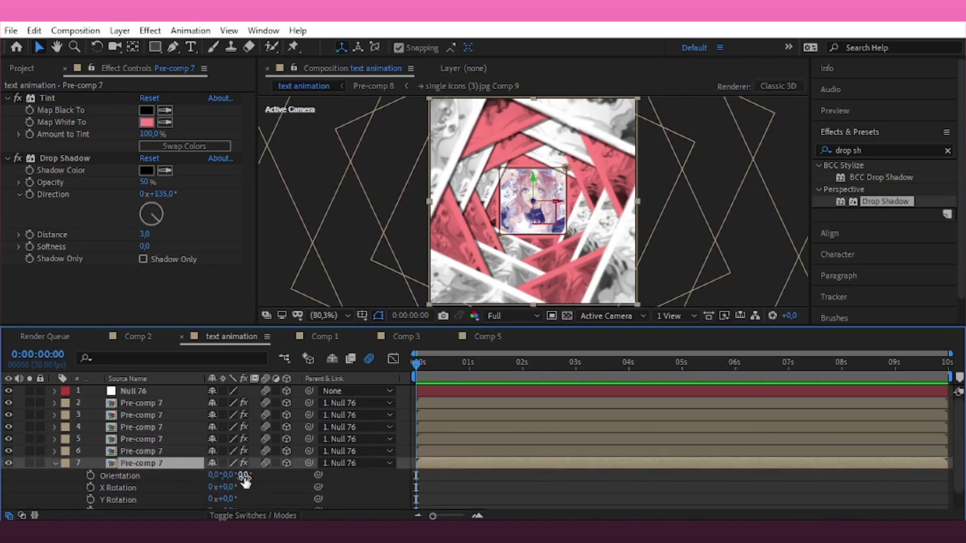
{"action": "scroll", "coordinate": [245, 482], "scroll_direction": "down", "scroll_amount": 2}
{"action": "type", "text": "-25"}
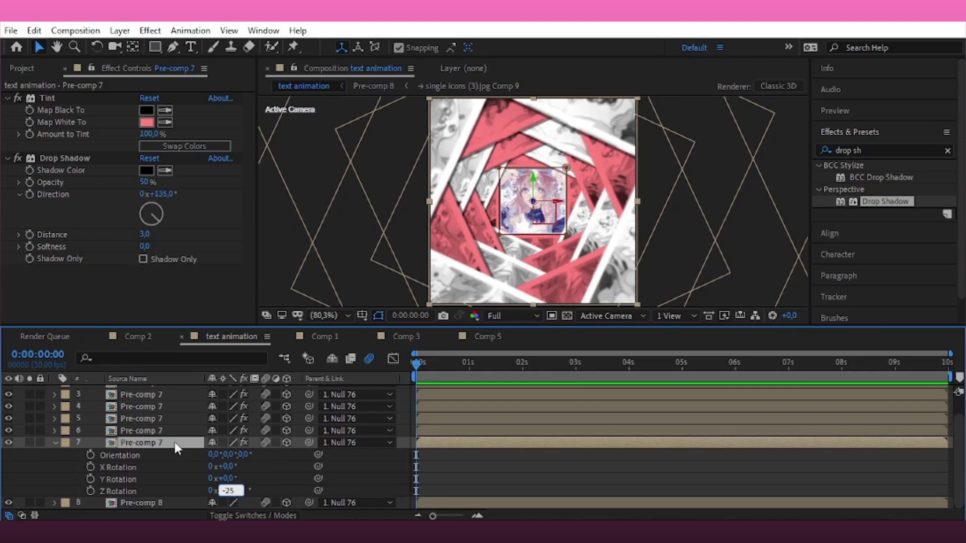
{"action": "key", "text": "Return"}
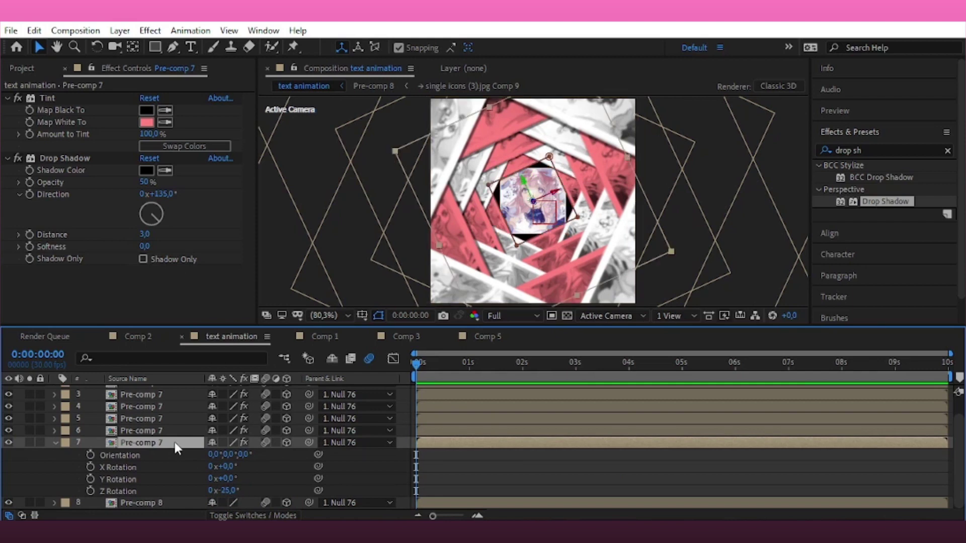
{"action": "left_click", "coordinate": [55, 443]}
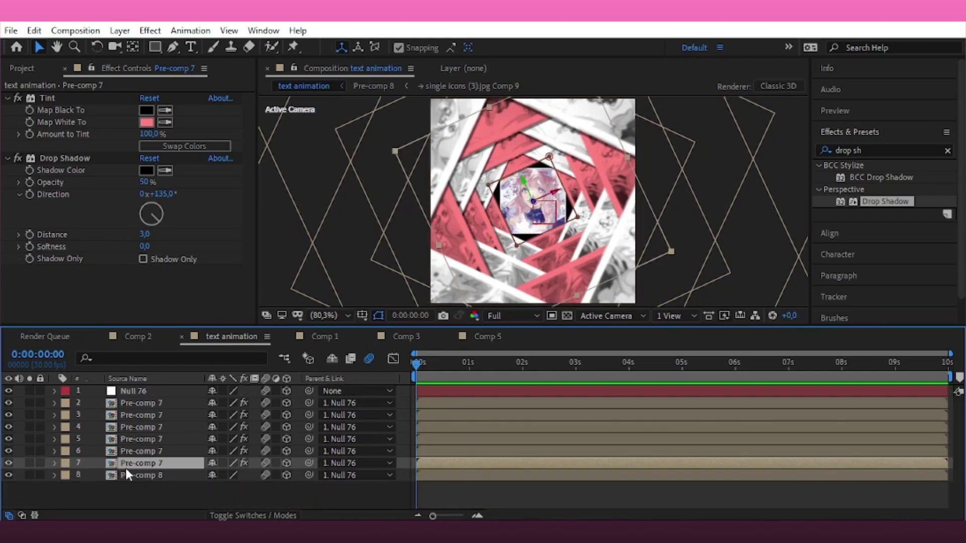
Rotate Pre-comp 8 by 25° on Z and scale it to 119%
{"action": "left_click", "coordinate": [137, 472]}
{"action": "key", "text": "r"}
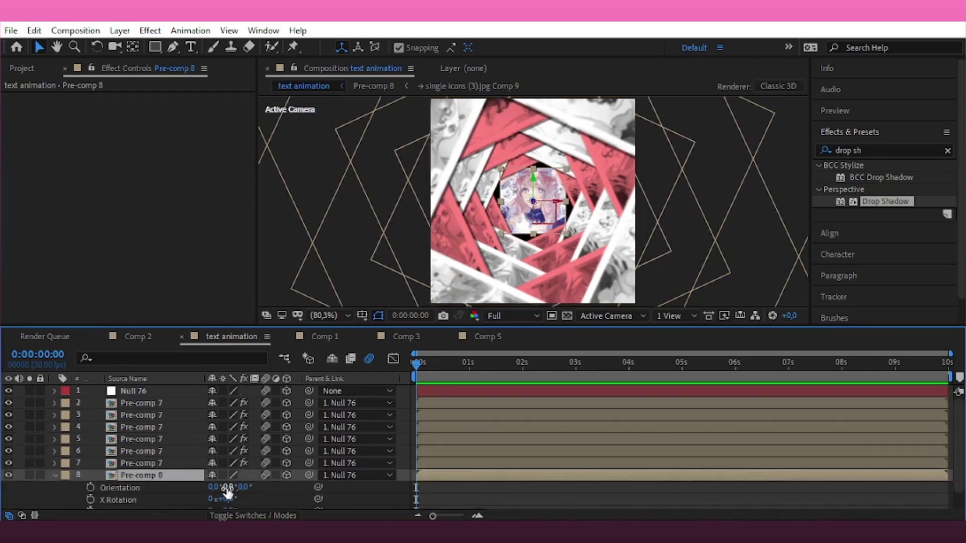
{"action": "scroll", "coordinate": [234, 496], "scroll_direction": "down", "scroll_amount": 2}
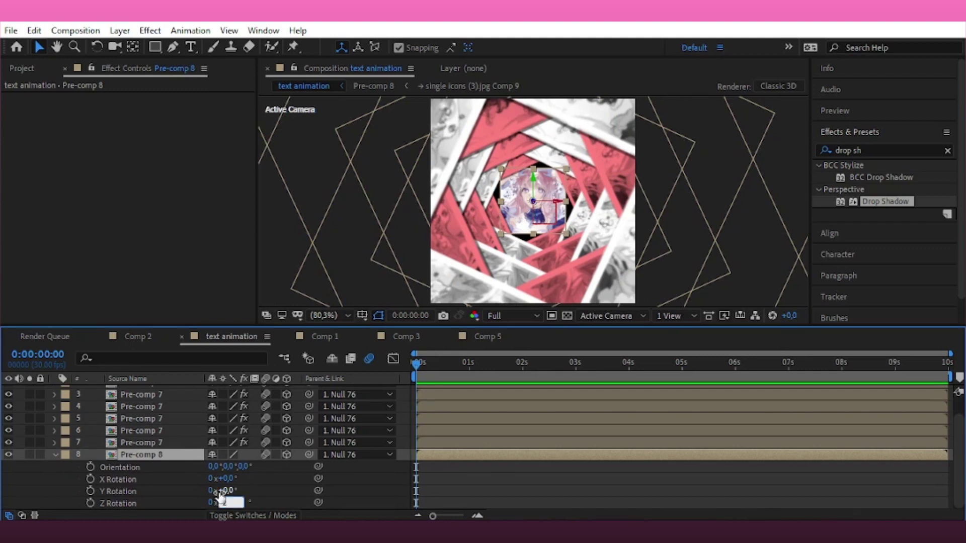
{"action": "type", "text": "25"}
{"action": "key", "text": "Return"}
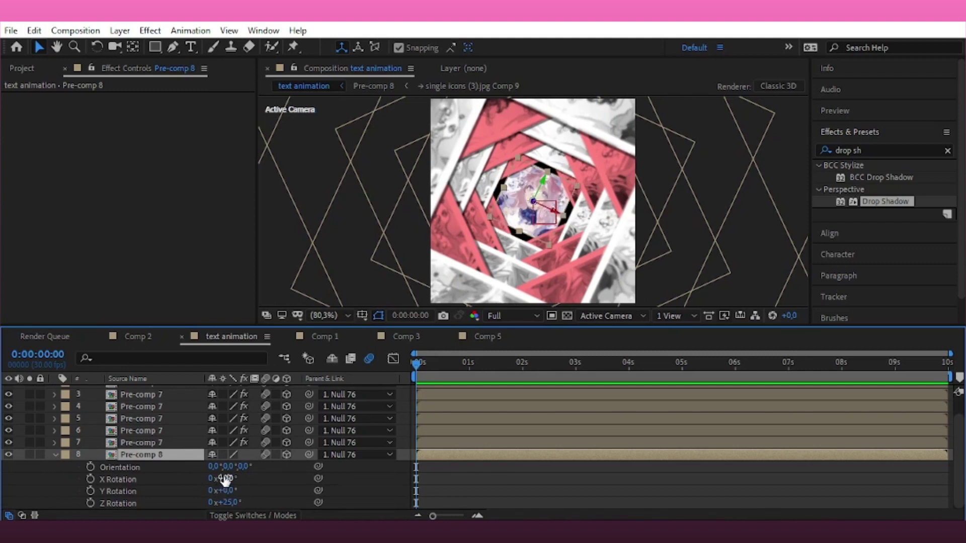
{"action": "key", "text": "s"}
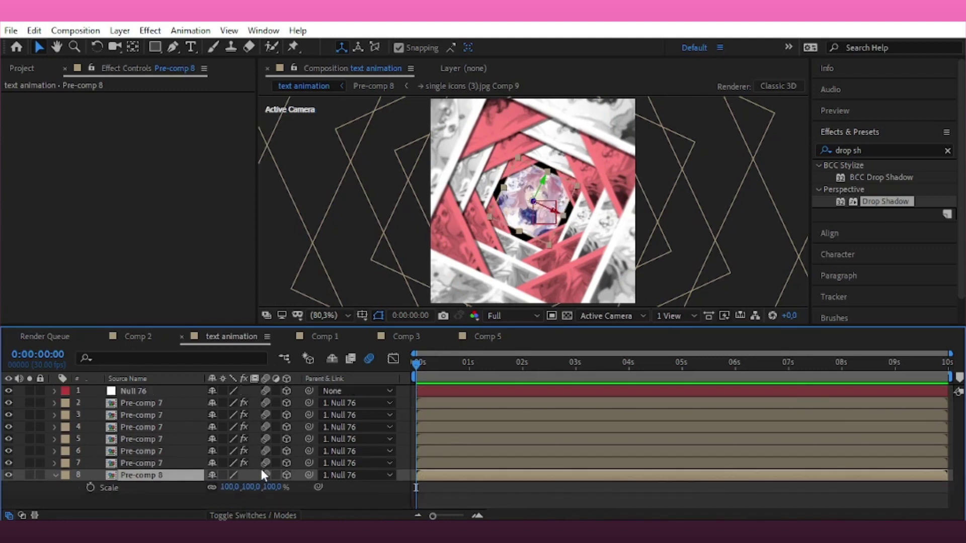
{"action": "left_click_drag", "start_coordinate": [273, 487], "coordinate": [285, 487]}
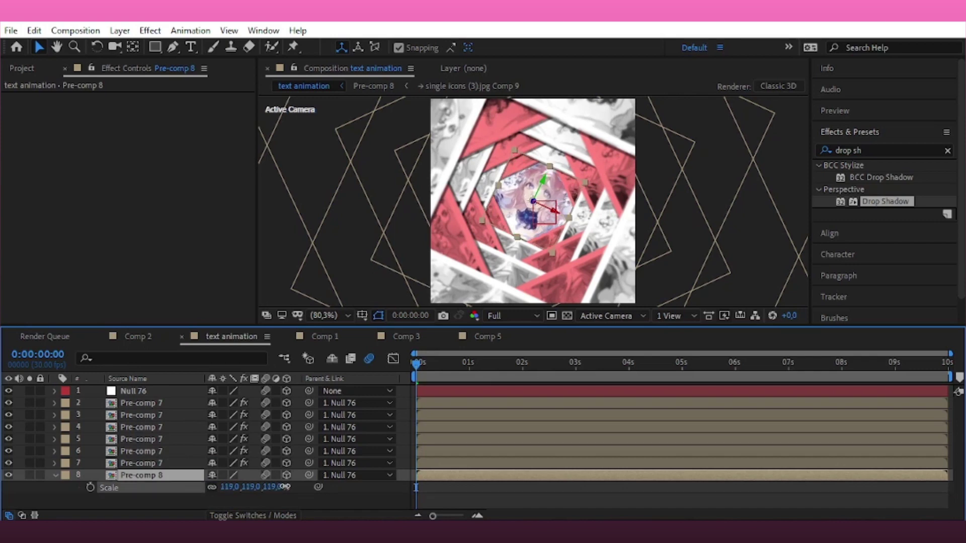
{"action": "left_click", "coordinate": [159, 392]}
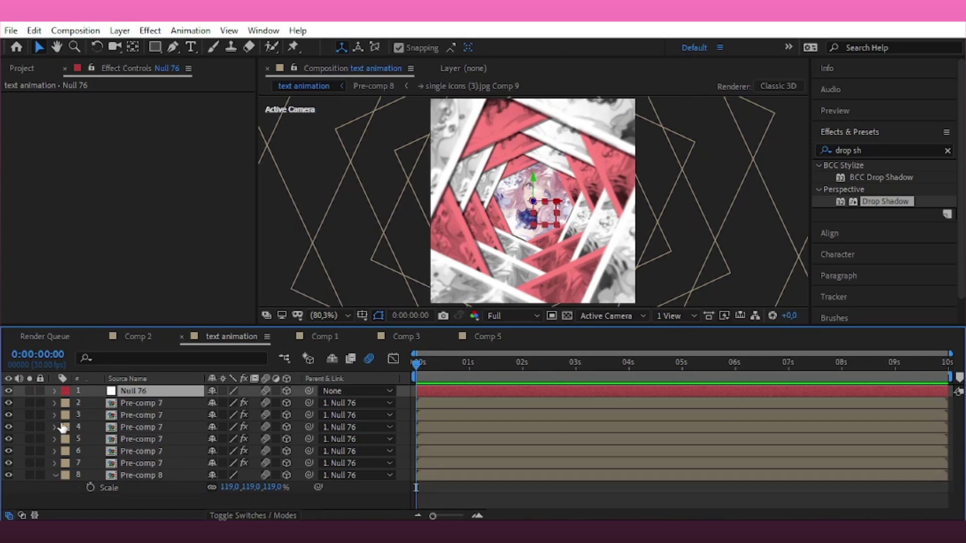
Keyframe Null 76's Position, pulling the tunnel's start depth toward the camera
{"action": "key", "text": "p"}
{"action": "left_click", "coordinate": [91, 402]}
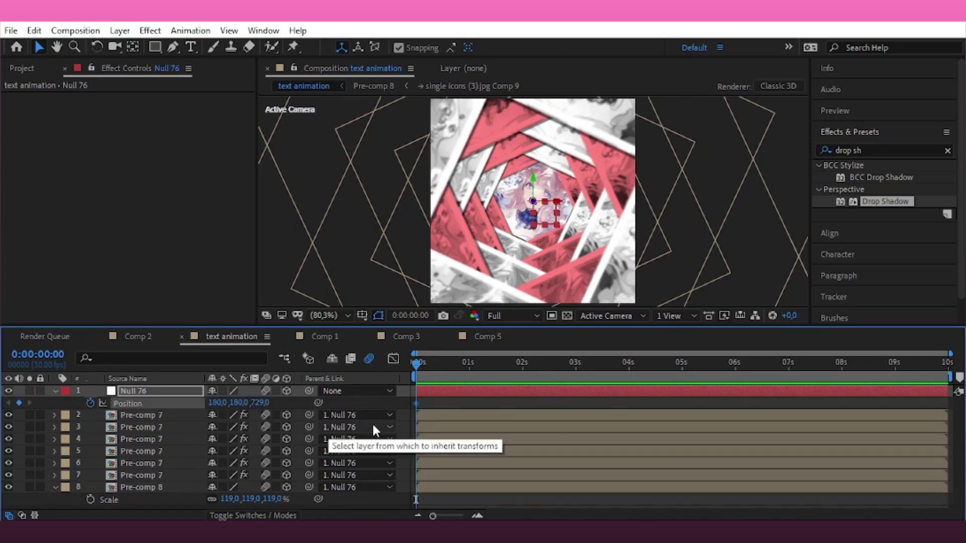
{"action": "left_click_drag", "start_coordinate": [558, 418], "coordinate": [572, 405]}
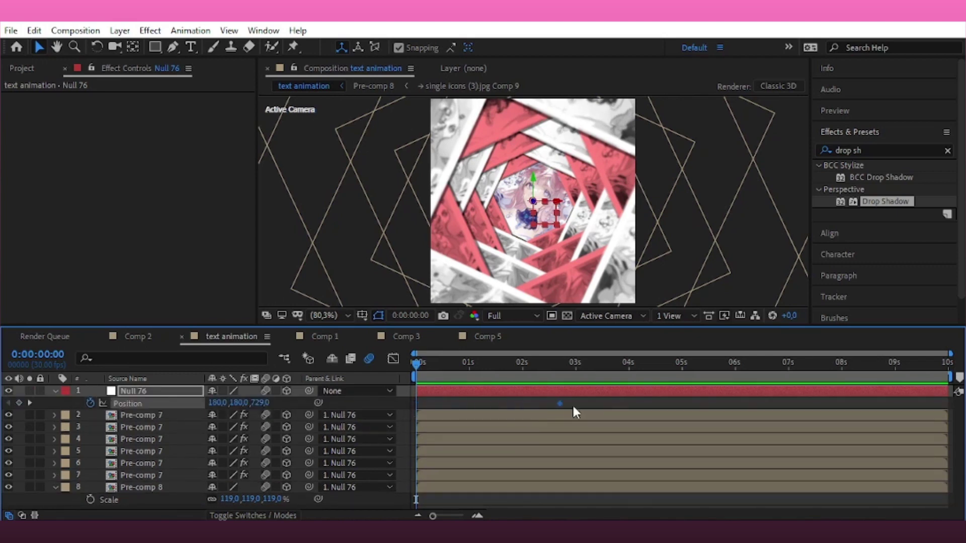
{"action": "left_click_drag", "start_coordinate": [261, 403], "coordinate": [75, 452]}
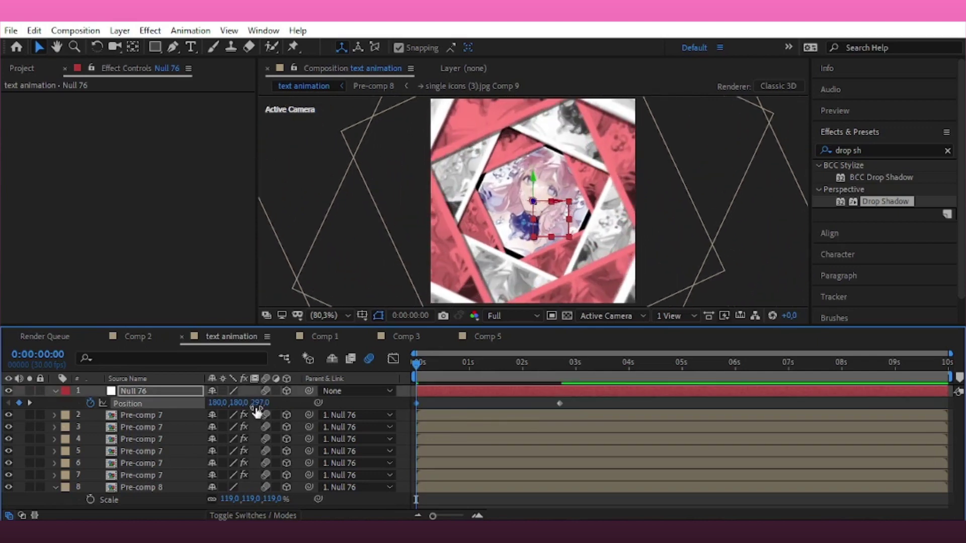
{"action": "left_click_drag", "start_coordinate": [261, 402], "coordinate": [282, 402]}
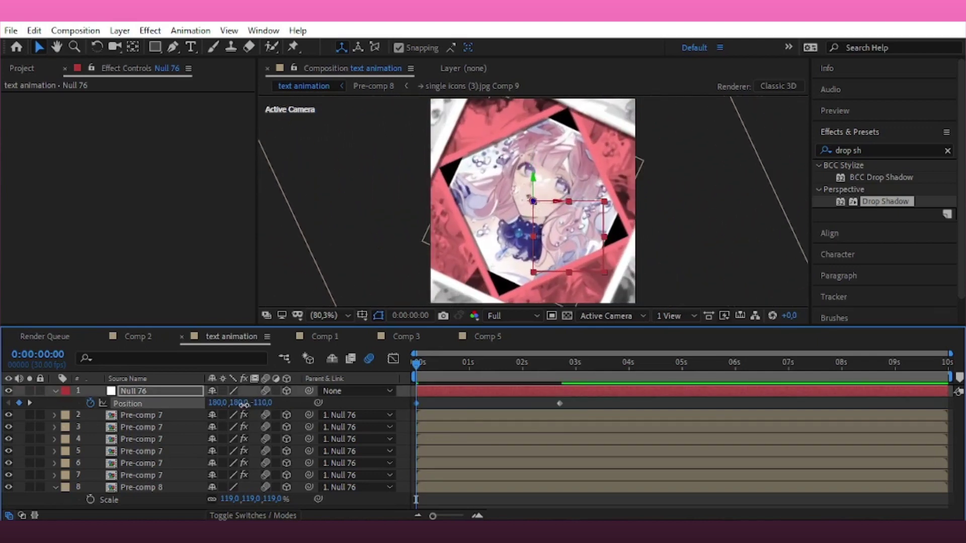
Keyframe Null 76's Z Rotation, starting at -25° aligned with the position keys
{"action": "key", "text": "r"}
{"action": "left_click", "coordinate": [90, 439]}
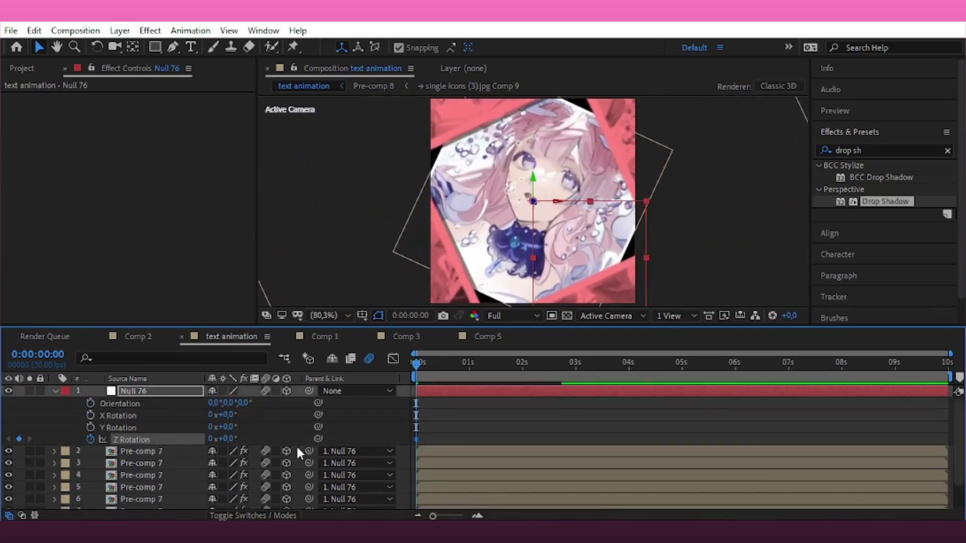
{"action": "key", "text": "u"}
{"action": "left_click_drag", "start_coordinate": [417, 416], "coordinate": [540, 433]}
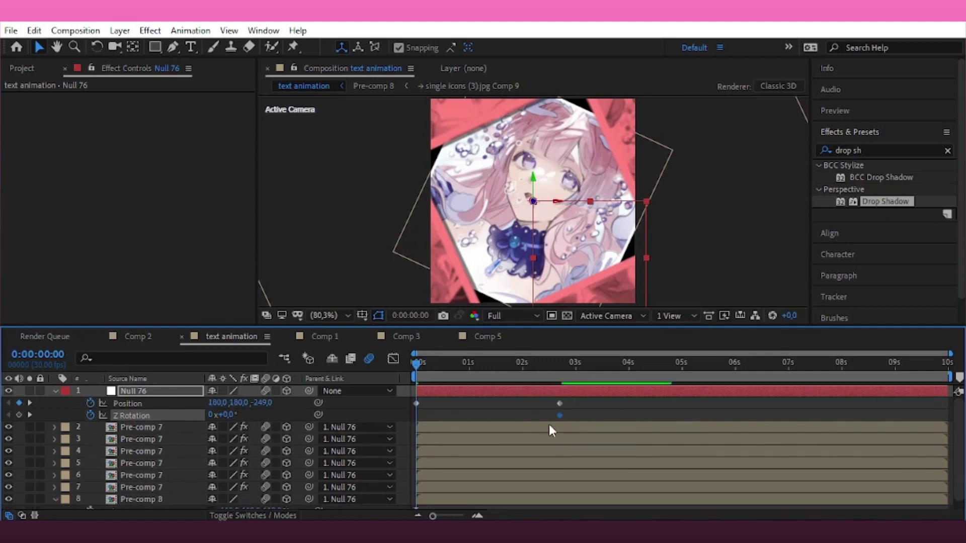
{"action": "key", "text": "F2"}
{"action": "left_click_drag", "start_coordinate": [223, 416], "coordinate": [228, 415]}
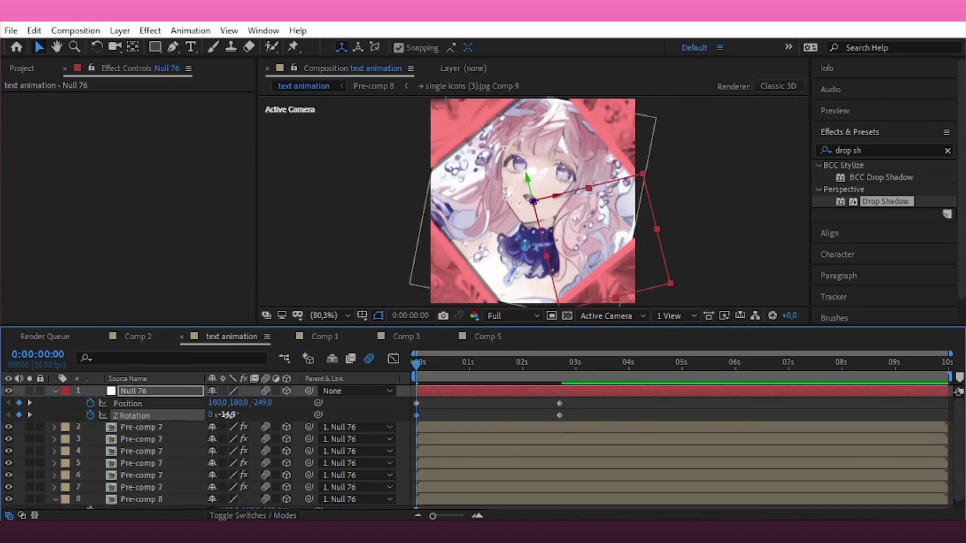
{"action": "left_click", "coordinate": [274, 420]}
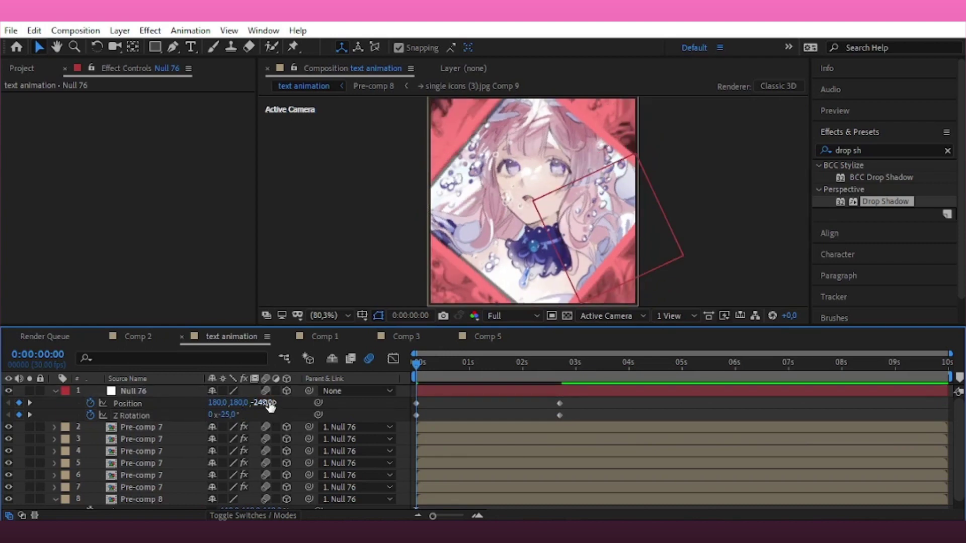
{"action": "left_click", "coordinate": [468, 403]}
{"action": "scroll", "coordinate": [478, 470], "scroll_direction": "down", "scroll_amount": 1}
Reposition Pre-comp 8 at the tunnel centre and preview the move
{"action": "left_click", "coordinate": [473, 490]}
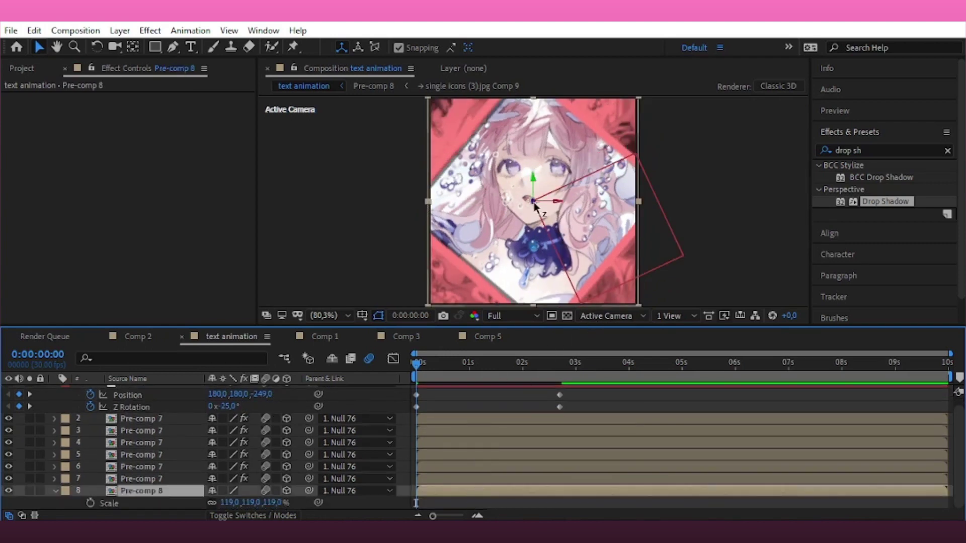
{"action": "left_click_drag", "start_coordinate": [535, 204], "coordinate": [508, 248]}
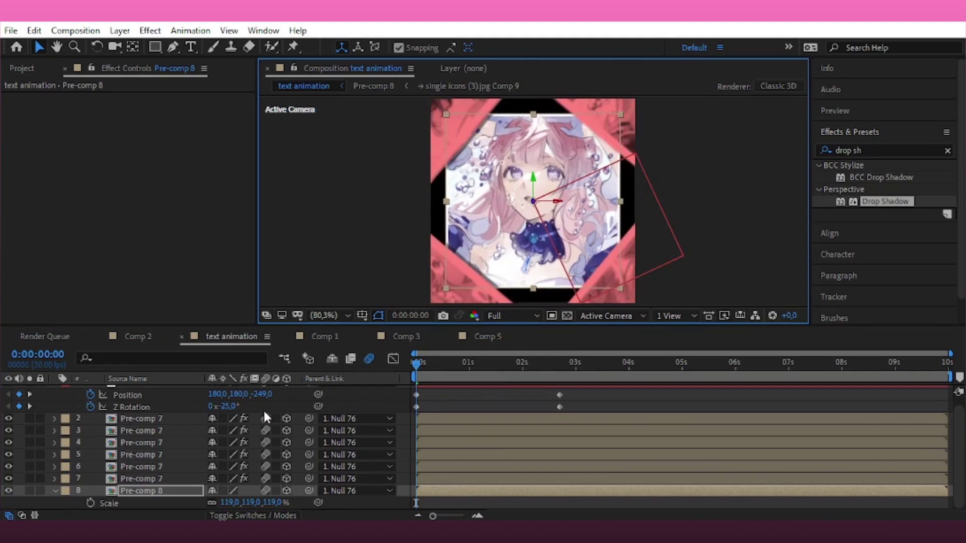
{"action": "left_click_drag", "start_coordinate": [265, 395], "coordinate": [144, 432]}
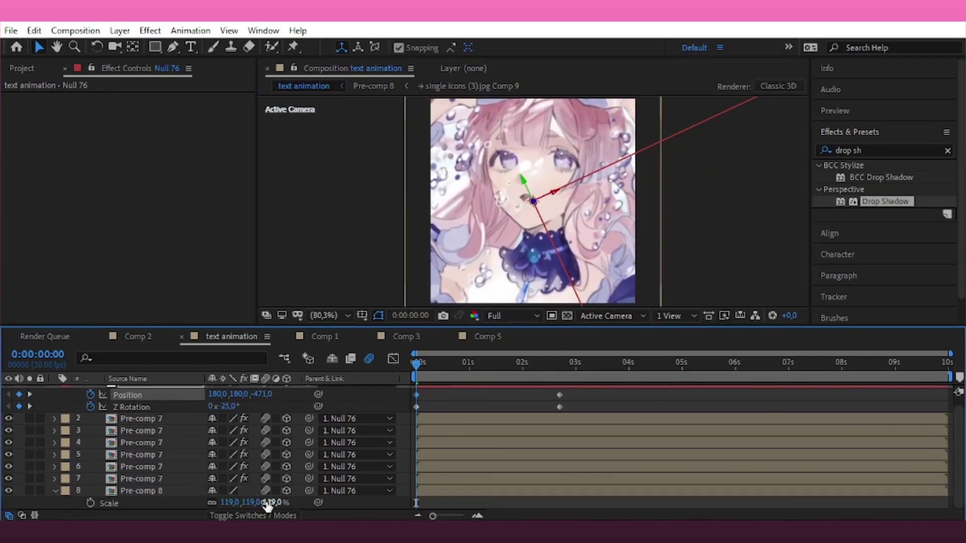
{"action": "left_click", "coordinate": [179, 492]}
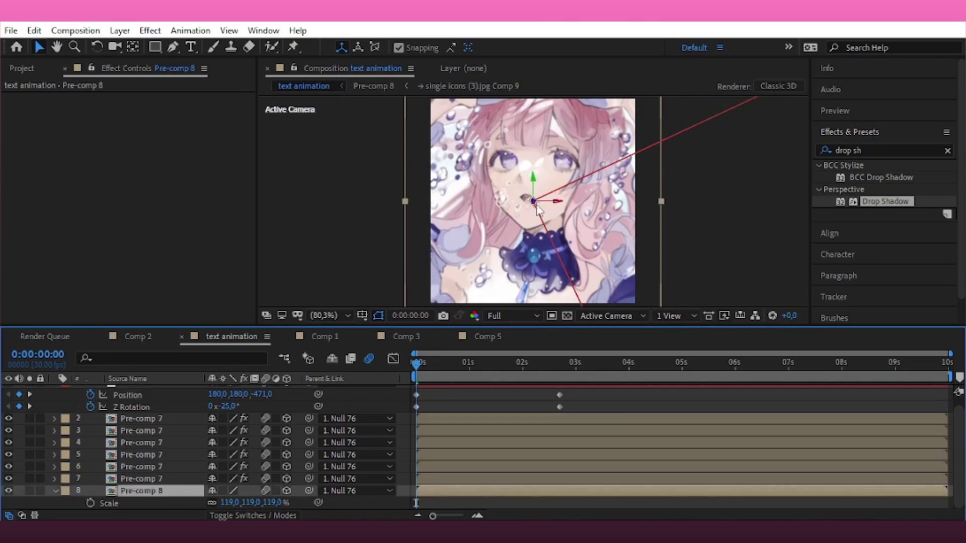
{"action": "left_click_drag", "start_coordinate": [537, 207], "coordinate": [504, 247]}
{"action": "left_click_drag", "start_coordinate": [445, 372], "coordinate": [372, 409]}
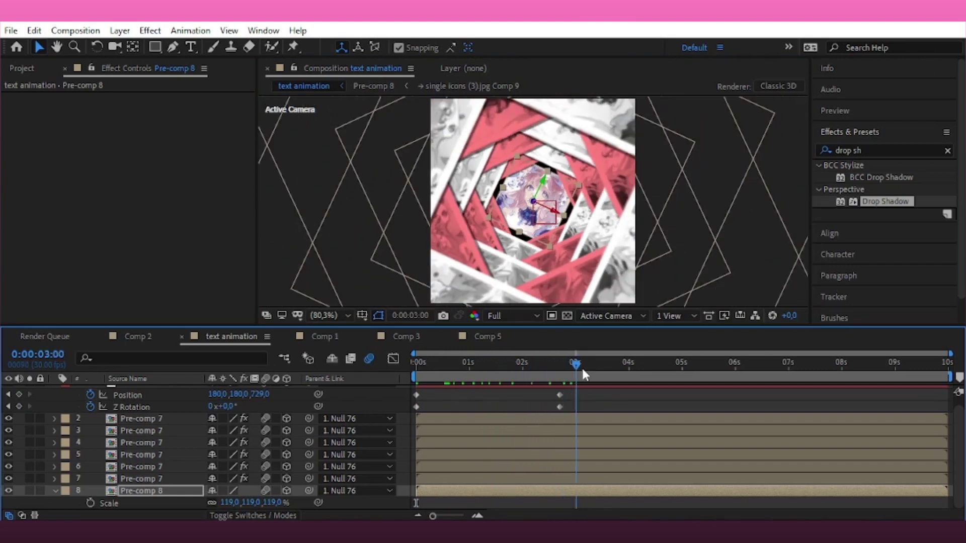
Orbit Custom View 1 to inspect the layers from the side, then return to Active Camera
{"action": "left_click", "coordinate": [601, 316]}
{"action": "left_click", "coordinate": [605, 445]}
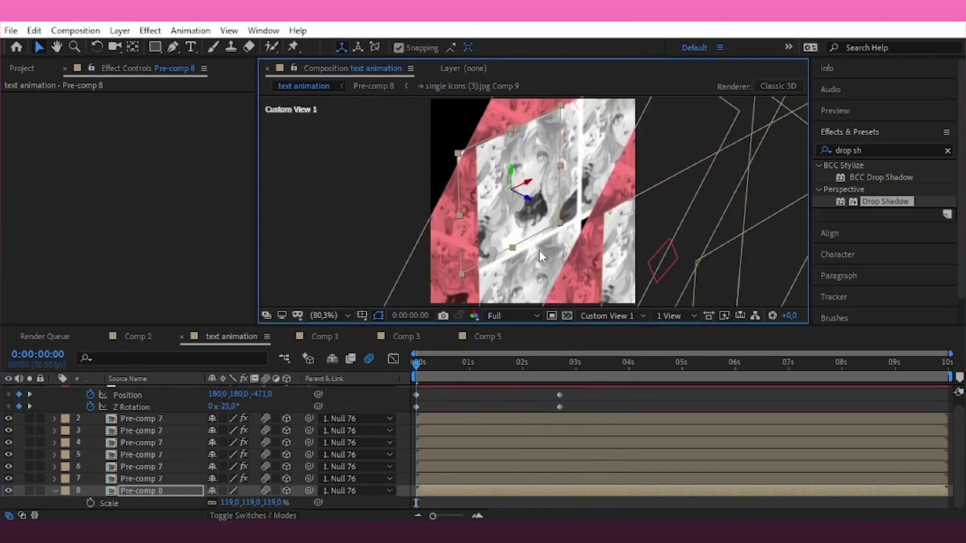
{"action": "key", "text": "c"}
{"action": "left_click_drag", "start_coordinate": [539, 251], "coordinate": [614, 241]}
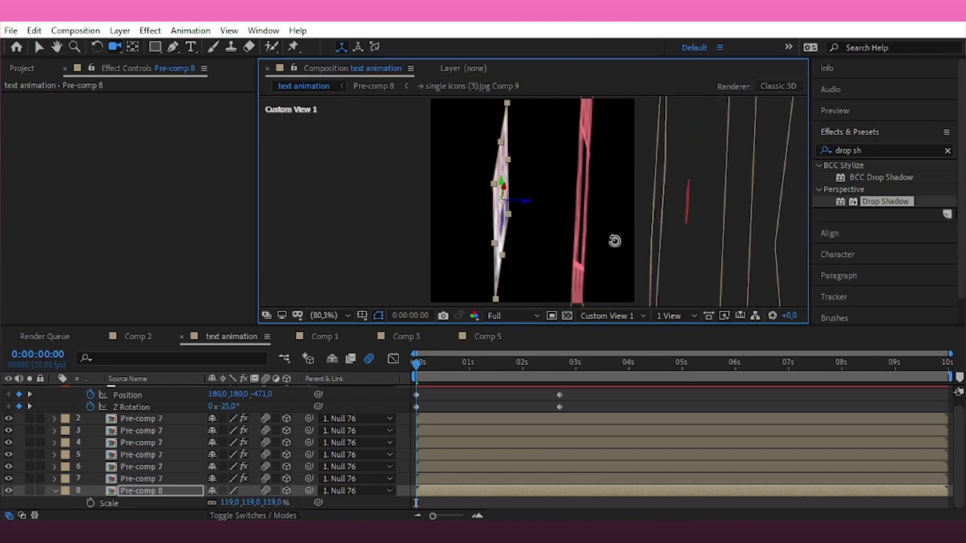
{"action": "left_click", "coordinate": [602, 315]}
{"action": "left_click", "coordinate": [606, 366]}
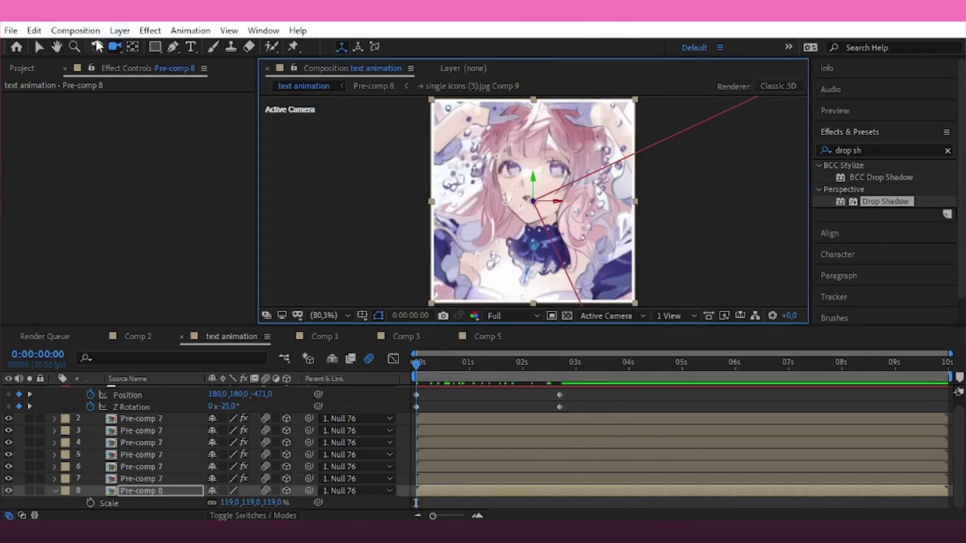
{"action": "left_click", "coordinate": [38, 48]}
Set Null 76's end Z rotation to 50° at 0:00:02:21
{"action": "scroll", "coordinate": [473, 404], "scroll_direction": "up", "scroll_amount": 1}
{"action": "key", "text": "k"}
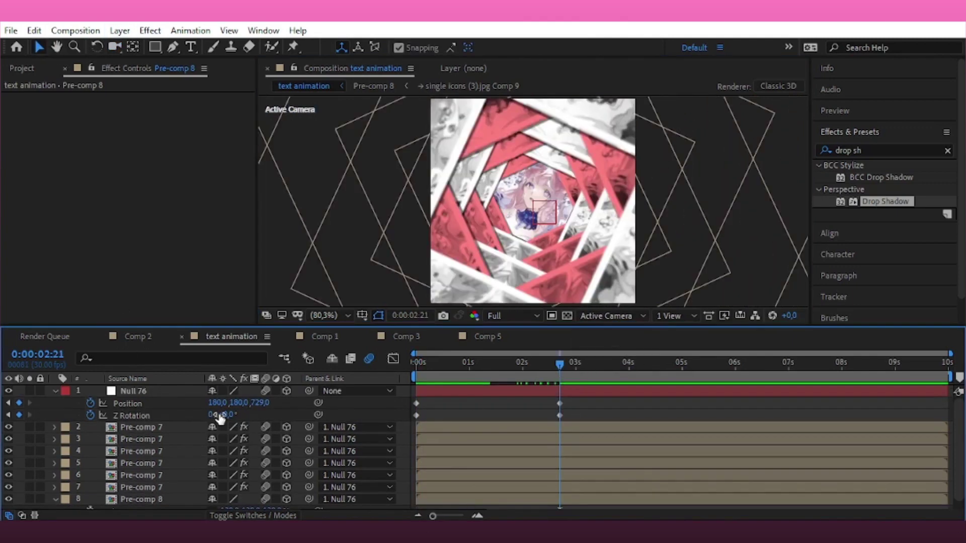
{"action": "left_click_drag", "start_coordinate": [220, 418], "coordinate": [233, 415]}
{"action": "left_click", "coordinate": [233, 414]}
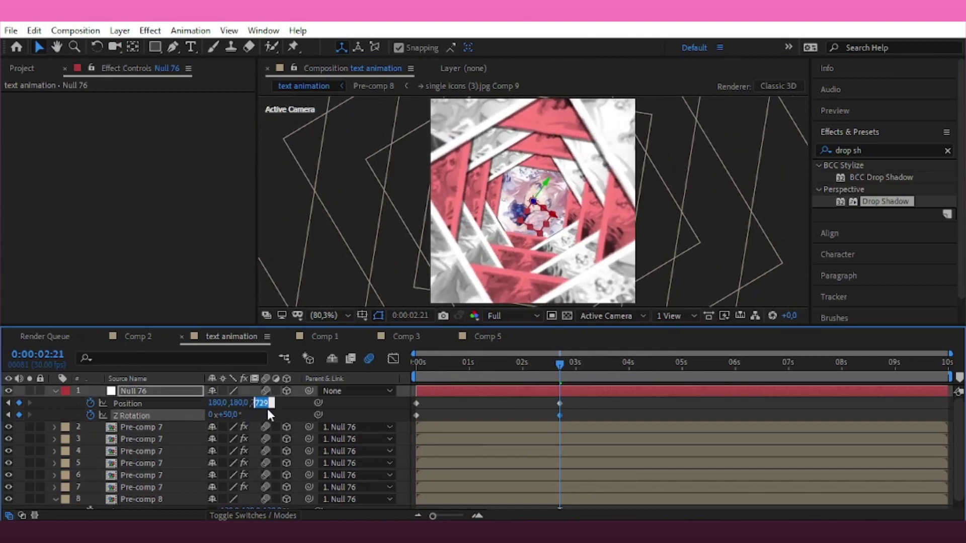
Easy Ease the keyframes and shape the speed graph into a sharp mid-move peak
{"action": "mouse_move", "coordinate": [584, 401]}
{"action": "left_mouse_down"}
{"action": "mouse_move", "coordinate": [521, 424]}
{"action": "mouse_move", "coordinate": [414, 423]}
{"action": "left_mouse_up"}
{"action": "key", "text": "F9"}
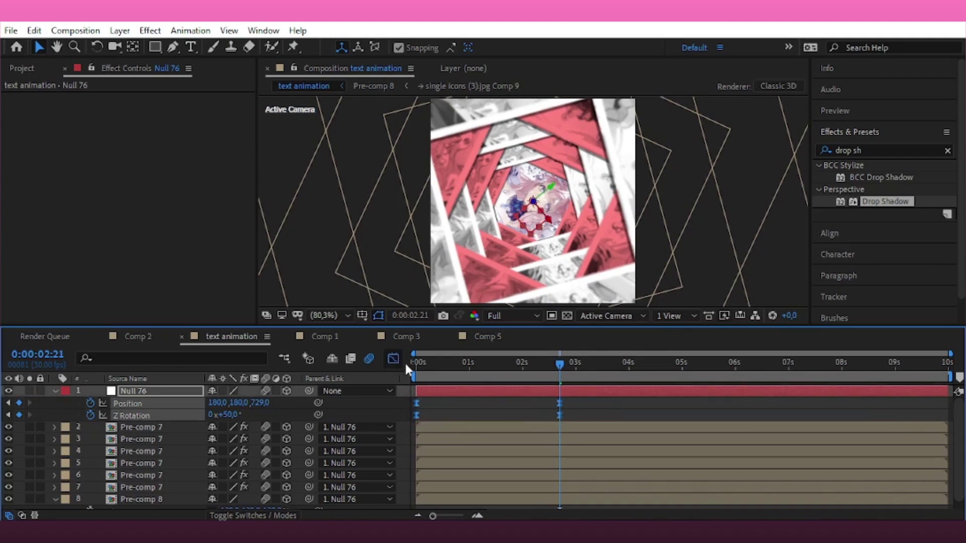
{"action": "left_click", "coordinate": [393, 358]}
{"action": "mouse_move", "coordinate": [593, 462]}
{"action": "left_mouse_down"}
{"action": "mouse_move", "coordinate": [408, 489]}
{"action": "mouse_move", "coordinate": [468, 475]}
{"action": "left_mouse_up"}
{"action": "left_click_drag", "start_coordinate": [536, 475], "coordinate": [505, 477]}
{"action": "left_click_drag", "start_coordinate": [465, 362], "coordinate": [416, 363]}
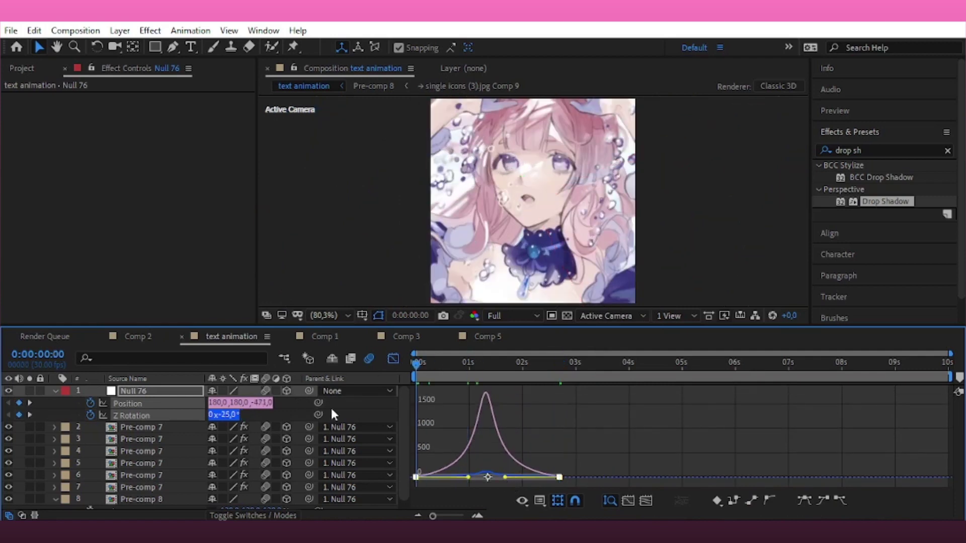
Preview the animation and change Null 76's end Z rotation value
{"action": "key", "text": "space"}
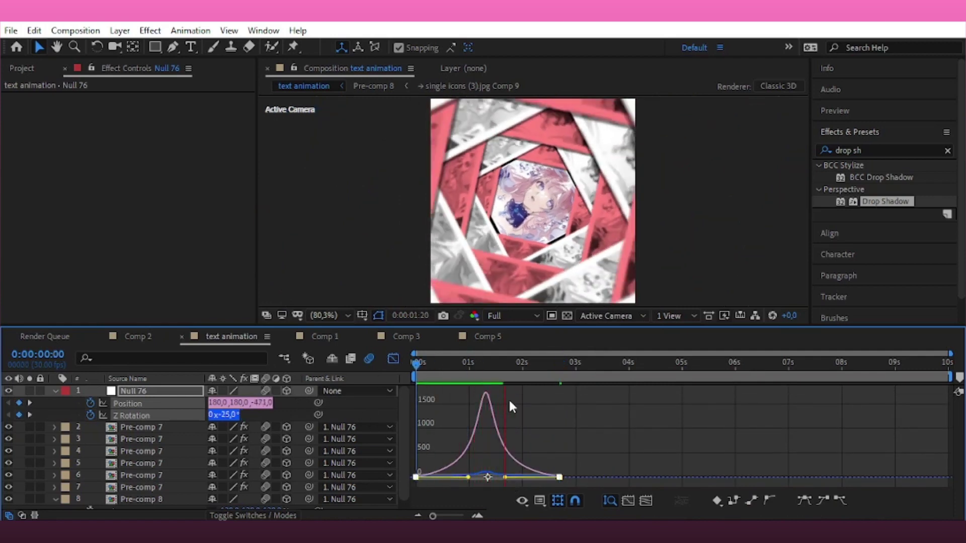
{"action": "left_click", "coordinate": [393, 358]}
{"action": "left_click_drag", "start_coordinate": [533, 366], "coordinate": [560, 386]}
{"action": "left_click", "coordinate": [421, 439]}
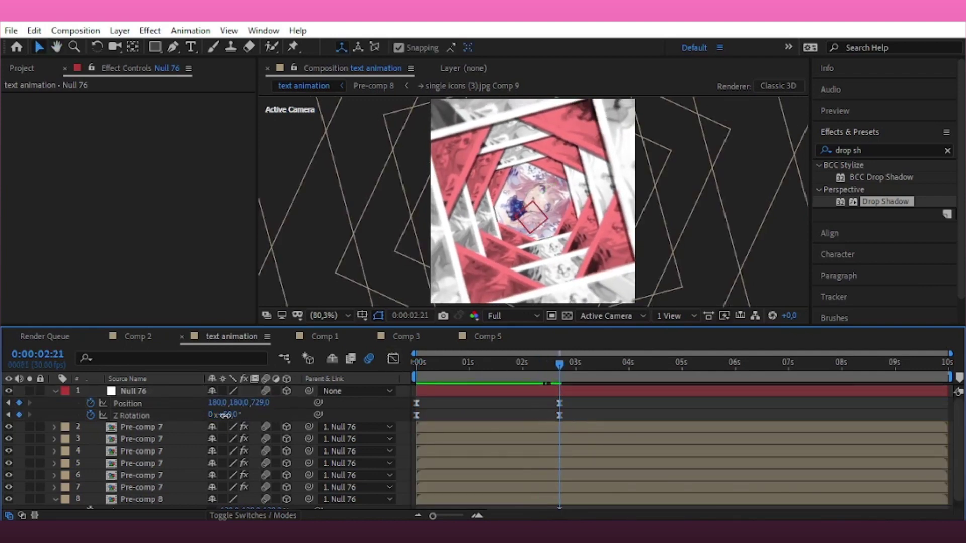
{"action": "left_click_drag", "start_coordinate": [225, 415], "coordinate": [237, 416]}
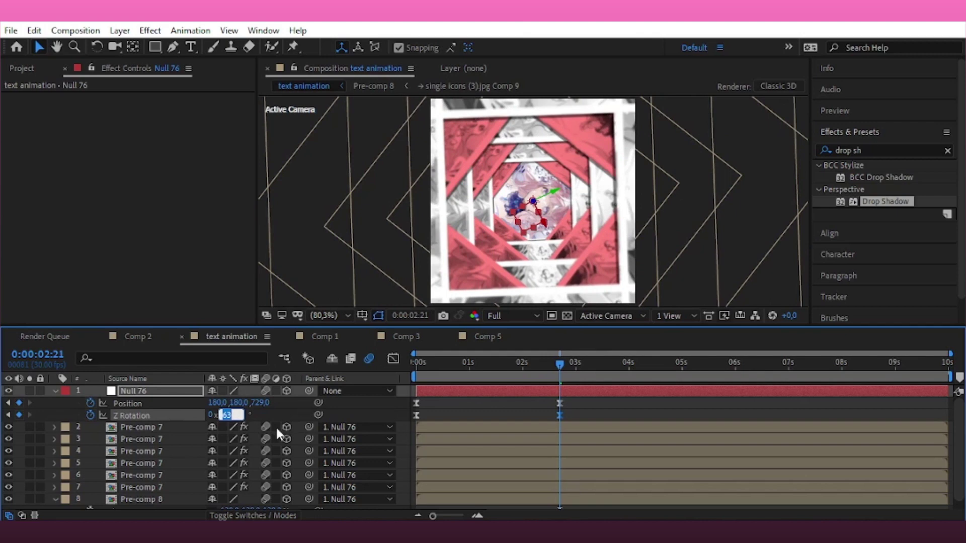
{"action": "type", "text": "-45"}
{"action": "key", "text": "Return"}
{"action": "key", "text": "space"}
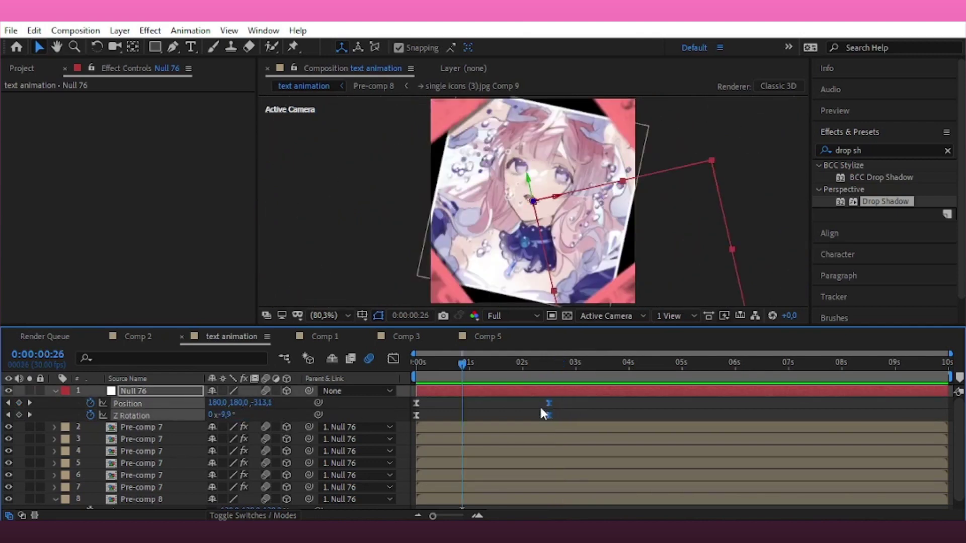
Move Null 76's end keyframes earlier to about 0:00:01:22
{"action": "left_click_drag", "start_coordinate": [555, 416], "coordinate": [503, 413]}
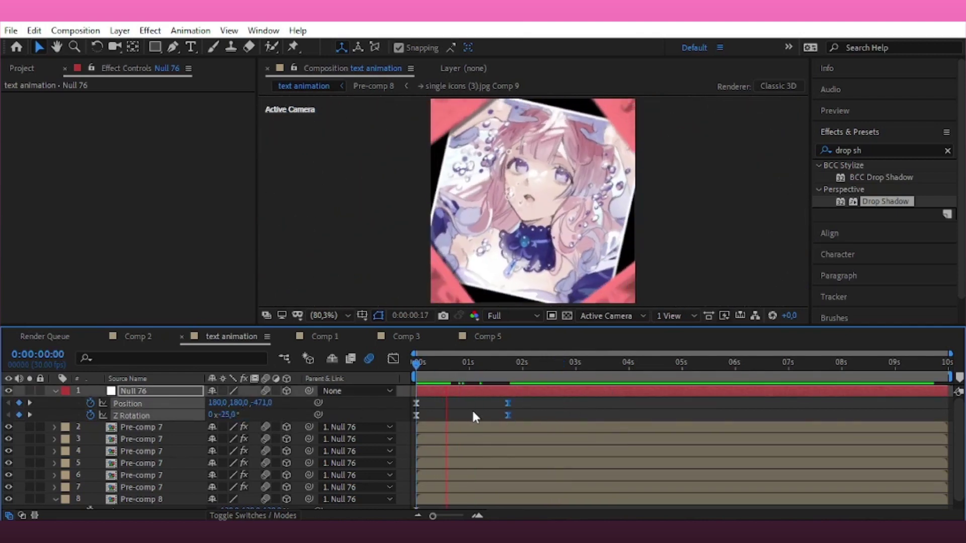
{"action": "left_click", "coordinate": [509, 370]}
{"action": "left_click_drag", "start_coordinate": [510, 374], "coordinate": [508, 373]}
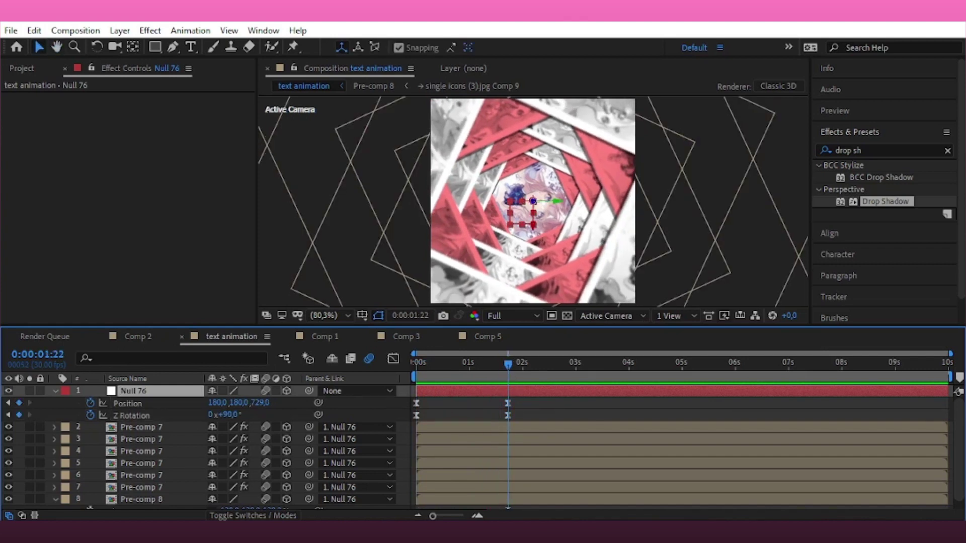
{"action": "left_click", "coordinate": [120, 31]}
Create a new null object, Null 77
{"action": "mouse_move", "coordinate": [141, 43]}
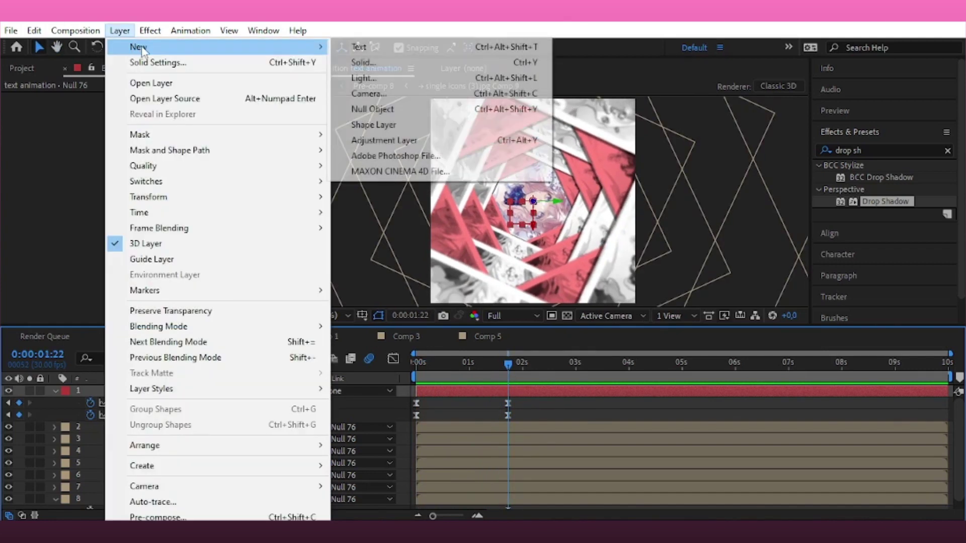
{"action": "left_click", "coordinate": [372, 109]}
{"action": "left_click", "coordinate": [267, 391]}
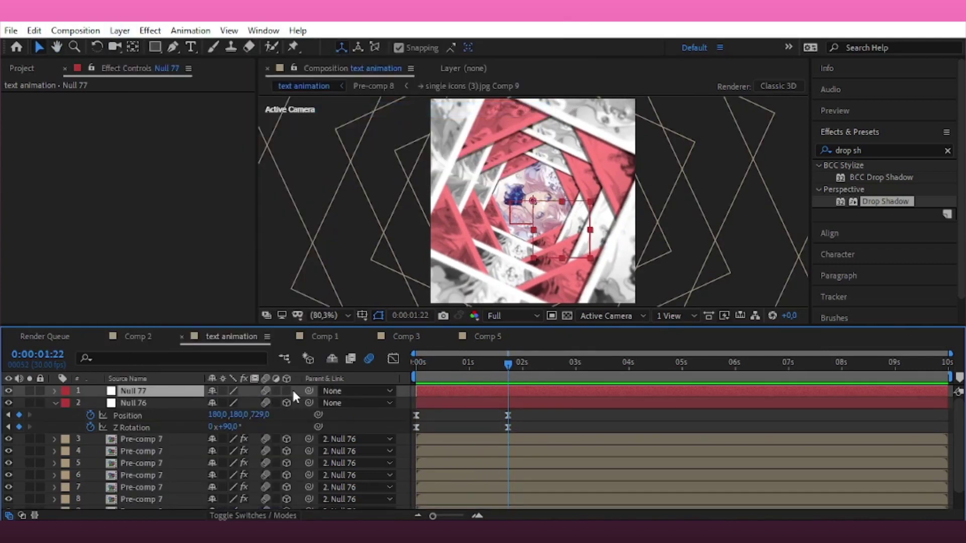
{"action": "left_click", "coordinate": [217, 391]}
Place Null 77 above the tunnel, parent Null 76 to it, and return to Active Camera
{"action": "left_click", "coordinate": [611, 315]}
{"action": "left_click", "coordinate": [611, 441]}
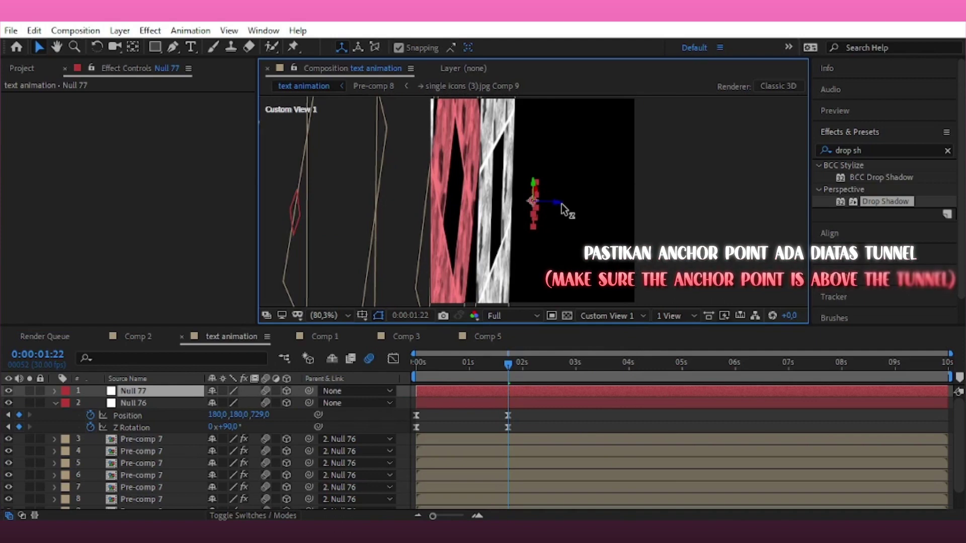
{"action": "left_click_drag", "start_coordinate": [563, 203], "coordinate": [503, 214]}
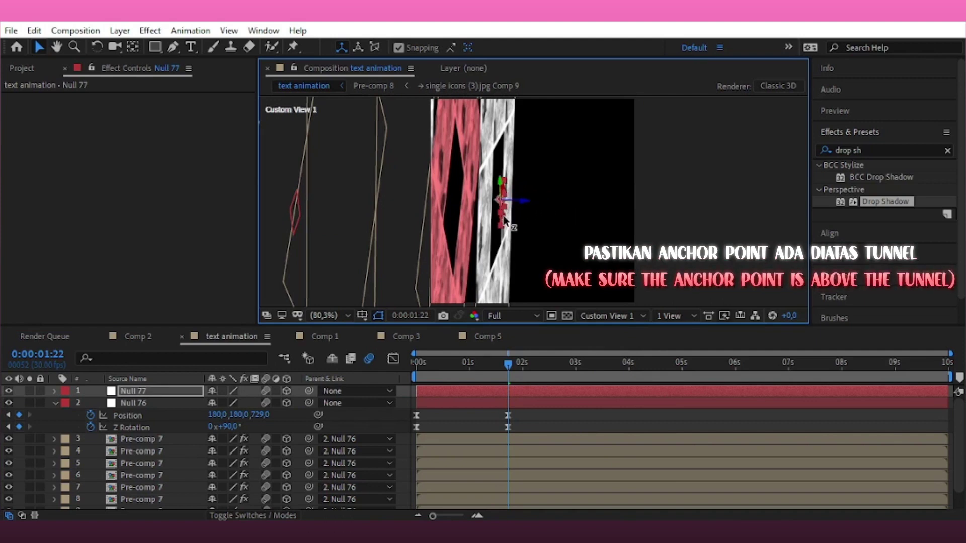
{"action": "left_click_drag", "start_coordinate": [309, 403], "coordinate": [151, 391]}
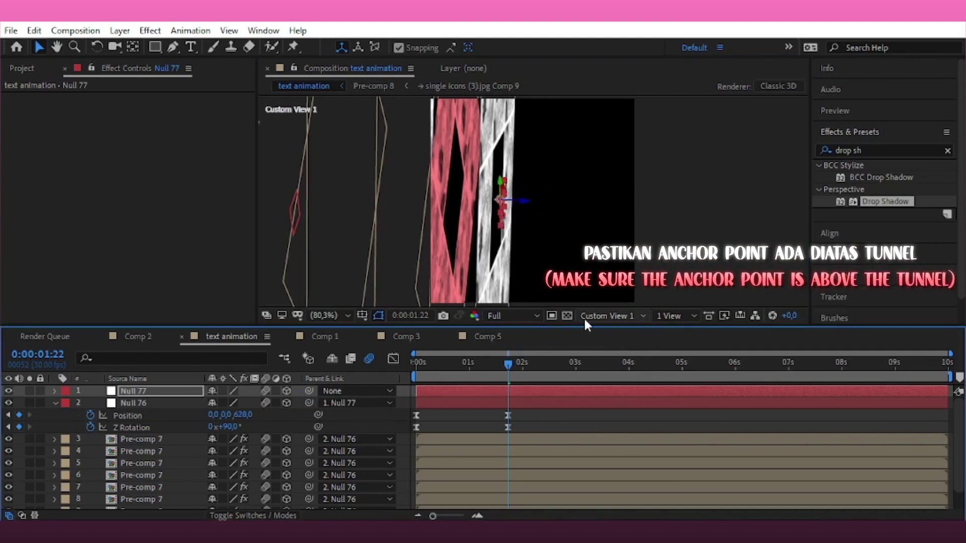
{"action": "left_click", "coordinate": [606, 315]}
{"action": "left_click", "coordinate": [611, 366]}
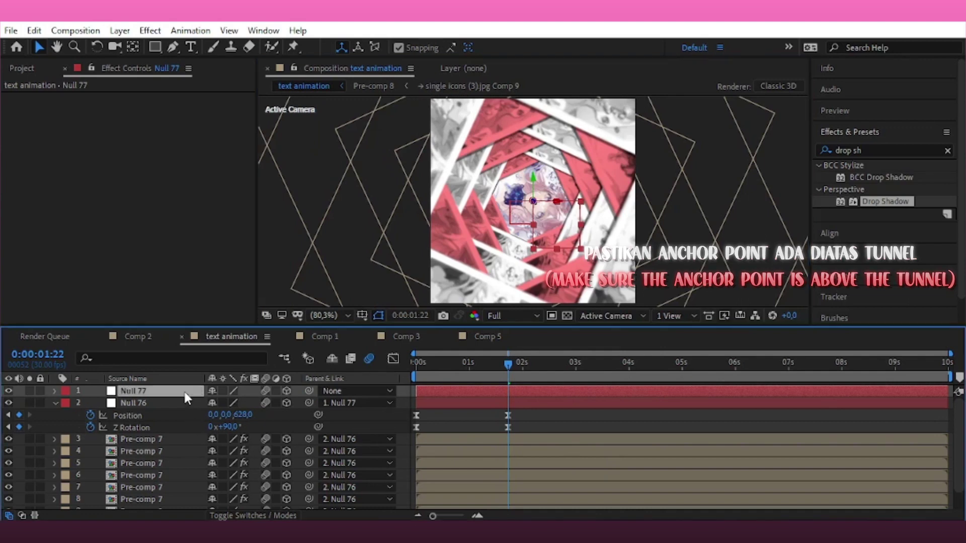
Keyframe Null 77's X Rotation and tilt it backward at 1:22
{"action": "key", "text": "r"}
{"action": "left_click_drag", "start_coordinate": [216, 415], "coordinate": [187, 421]}
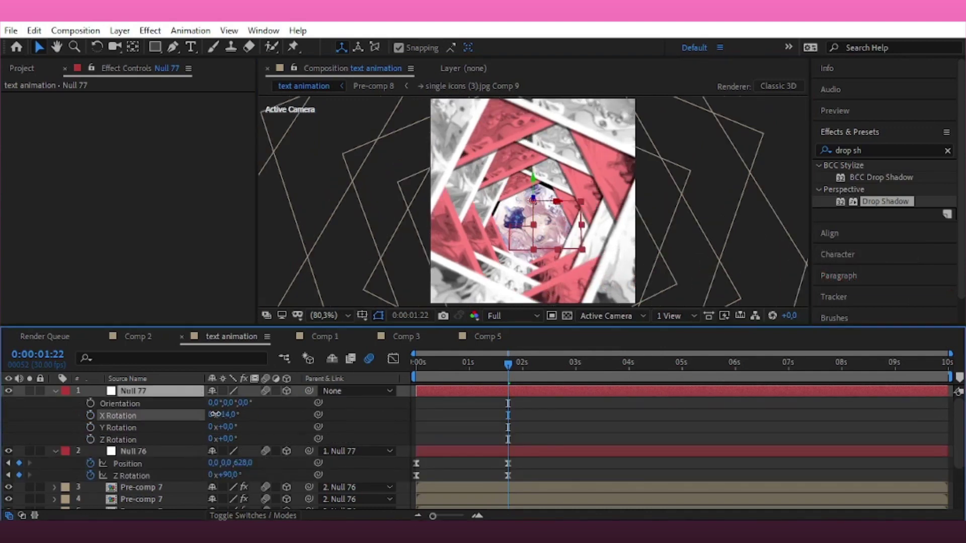
{"action": "key", "text": "ctrl+z"}
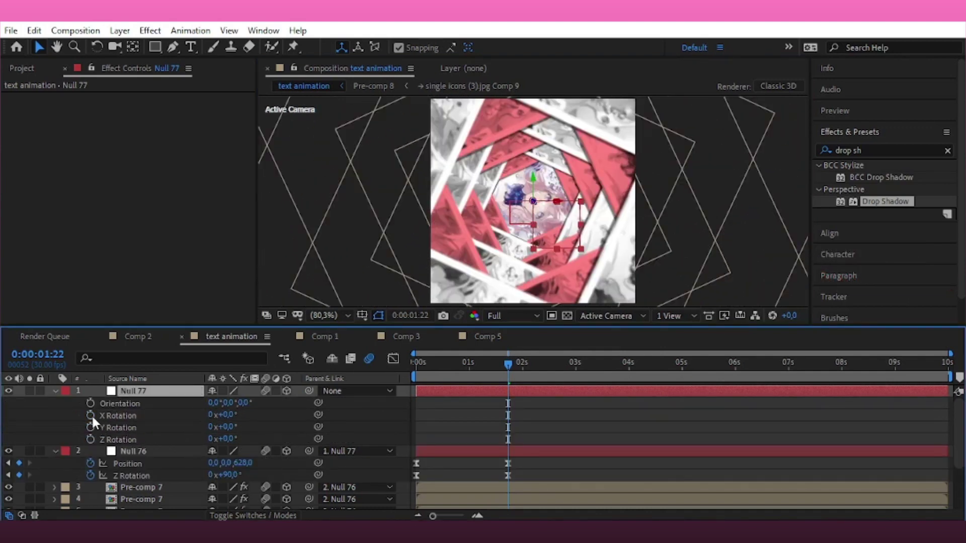
{"action": "left_click", "coordinate": [90, 415]}
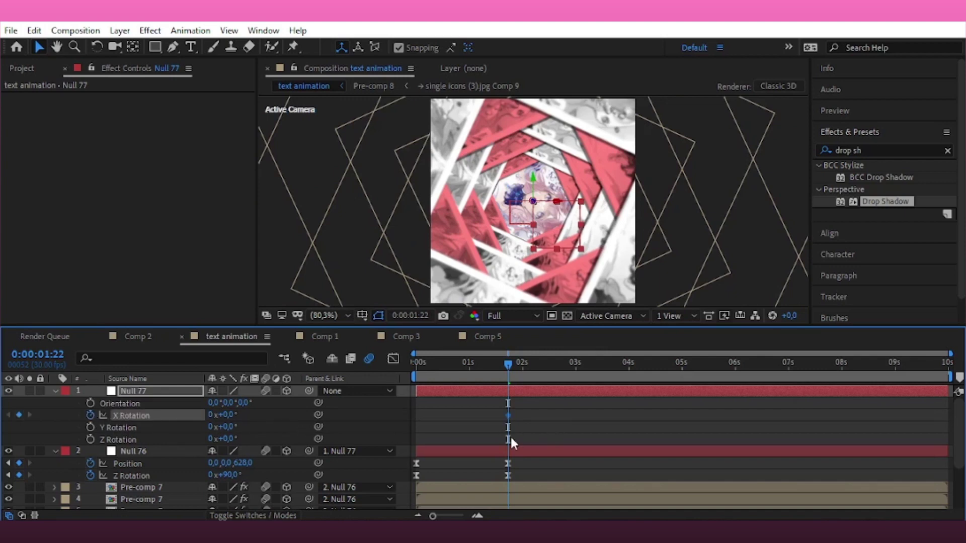
{"action": "left_click", "coordinate": [499, 417]}
{"action": "left_click", "coordinate": [507, 415]}
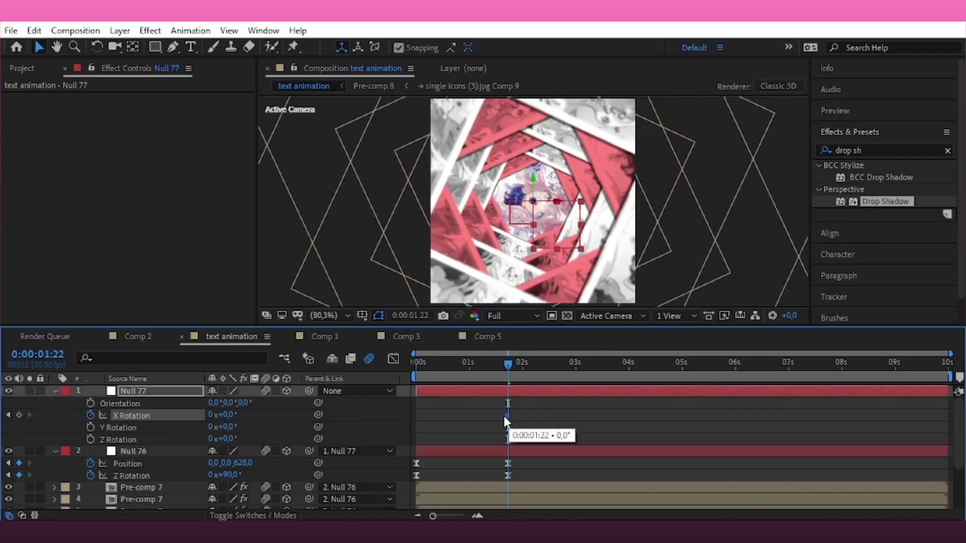
{"action": "mouse_move", "coordinate": [223, 414]}
{"action": "left_mouse_down"}
{"action": "mouse_move", "coordinate": [183, 425]}
{"action": "mouse_move", "coordinate": [229, 418]}
{"action": "left_mouse_up"}
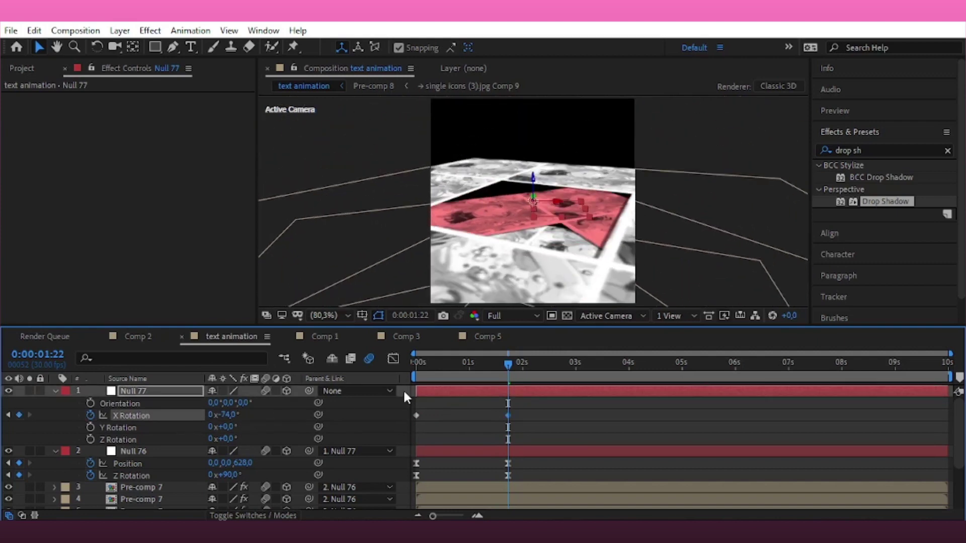
Keyframe Null 77's Scale, shrinking it to 78% at 1:22
{"action": "key", "text": "Home"}
{"action": "key", "text": "s"}
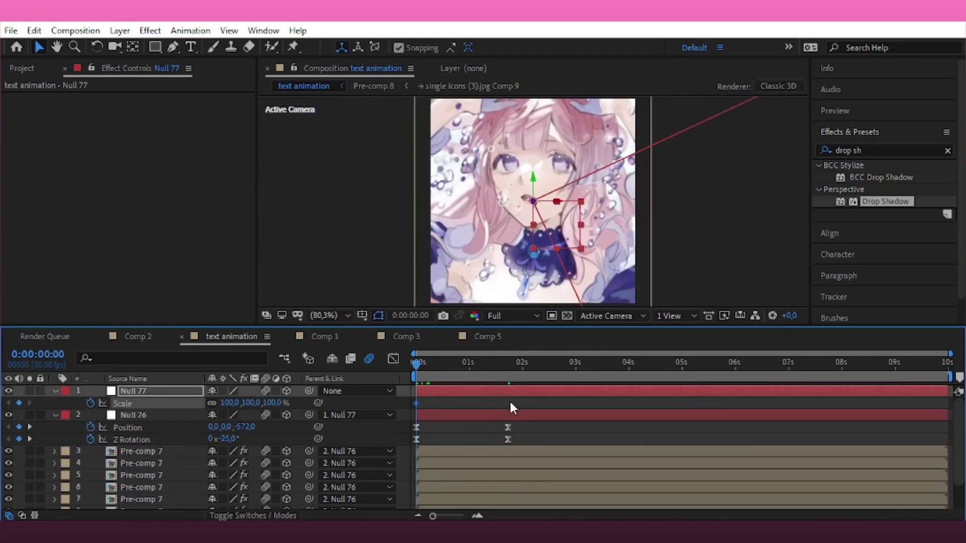
{"action": "key", "text": "u"}
{"action": "left_click", "coordinate": [508, 373]}
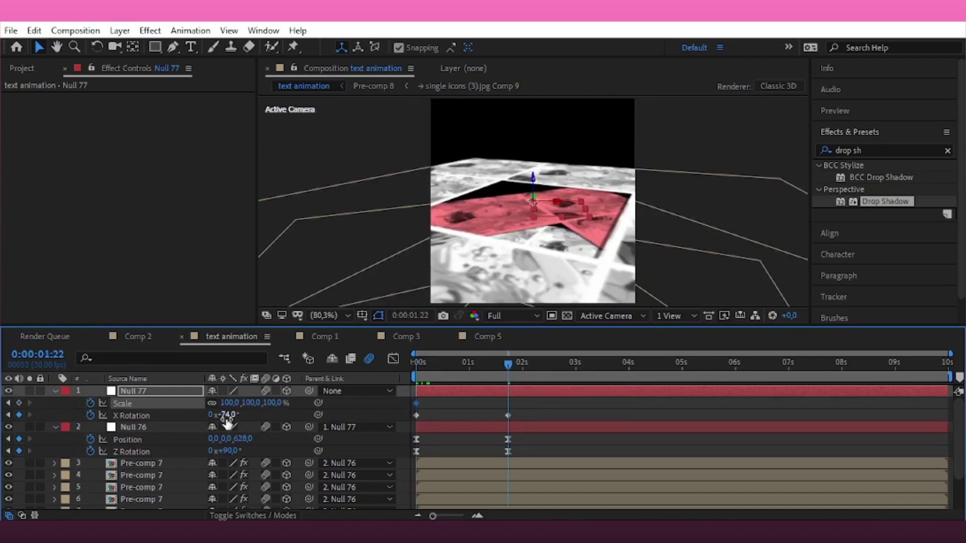
{"action": "left_click_drag", "start_coordinate": [278, 403], "coordinate": [270, 406]}
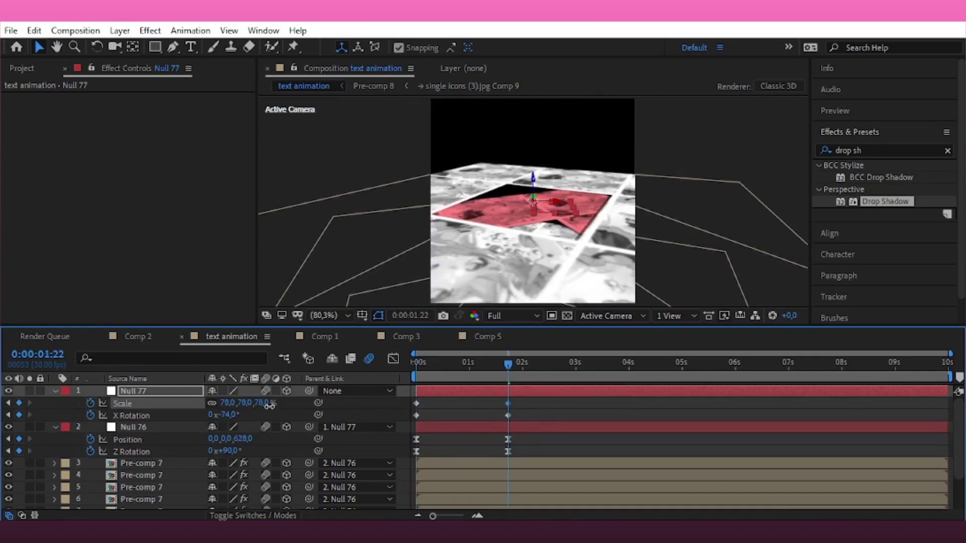
Keyframe Null 77's Position down to Y 250, commit -80° X Rotation, and select all keys to shift later
{"action": "key", "text": "Home"}
{"action": "key", "text": "p"}
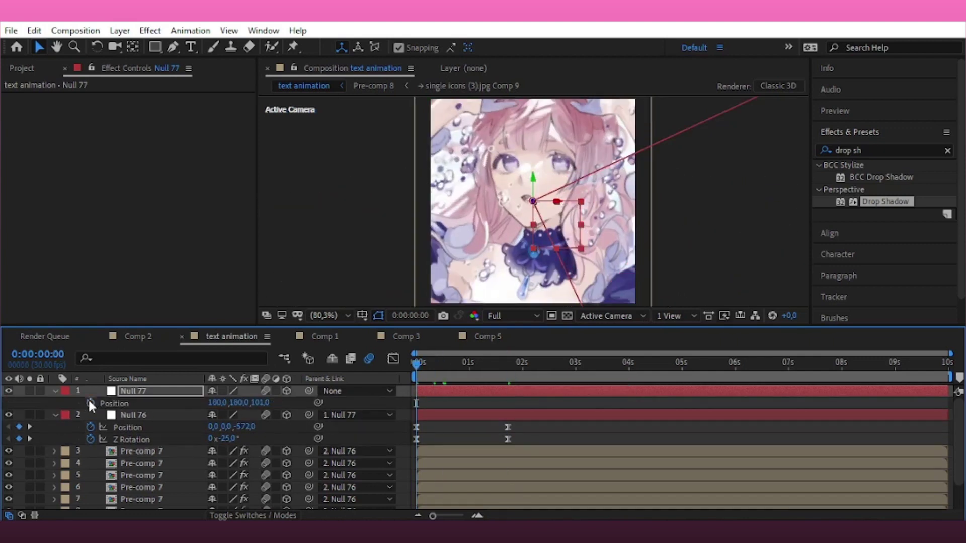
{"action": "left_click", "coordinate": [89, 403]}
{"action": "key", "text": "p"}
{"action": "key", "text": "u"}
{"action": "left_click", "coordinate": [509, 370]}
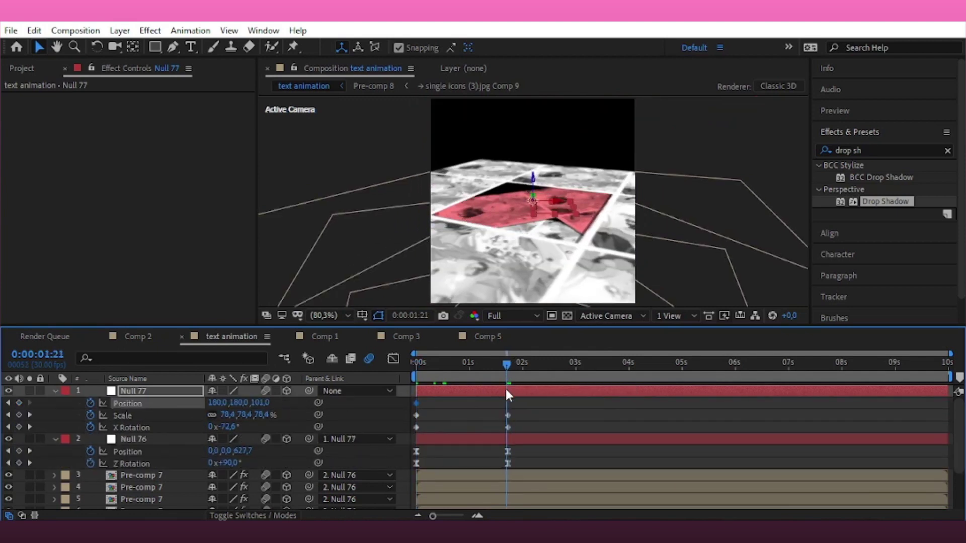
{"action": "key", "text": "Page_Down"}
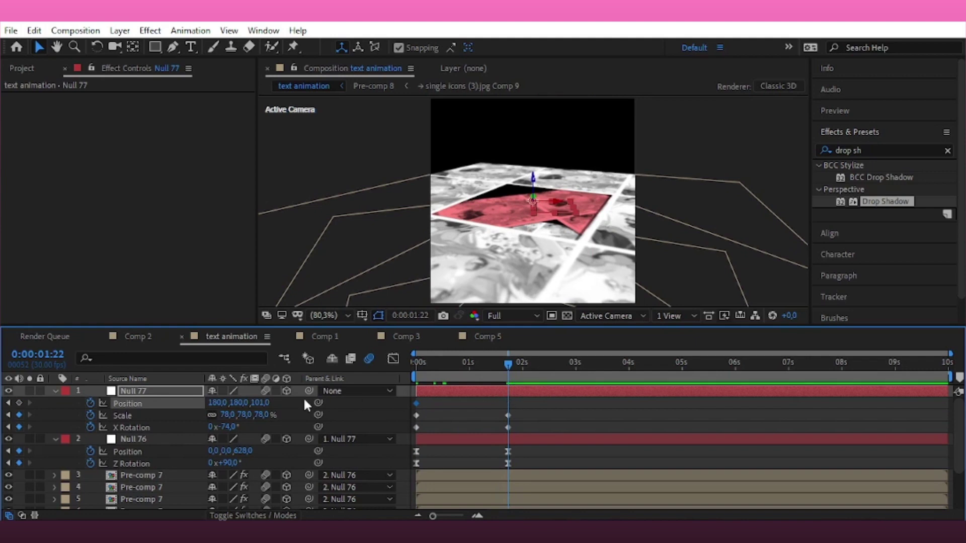
{"action": "left_click_drag", "start_coordinate": [248, 403], "coordinate": [278, 403]}
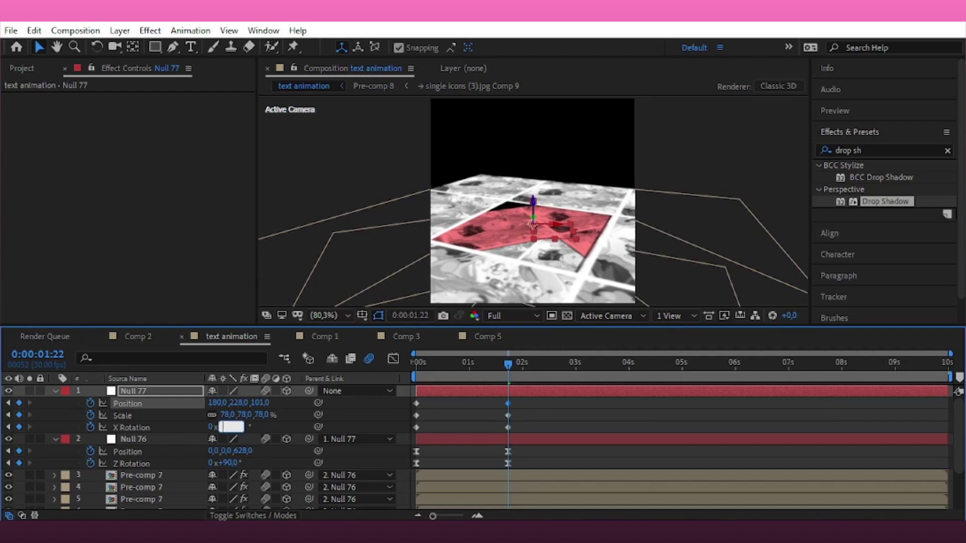
{"action": "type", "text": "-80"}
{"action": "key", "text": "Return"}
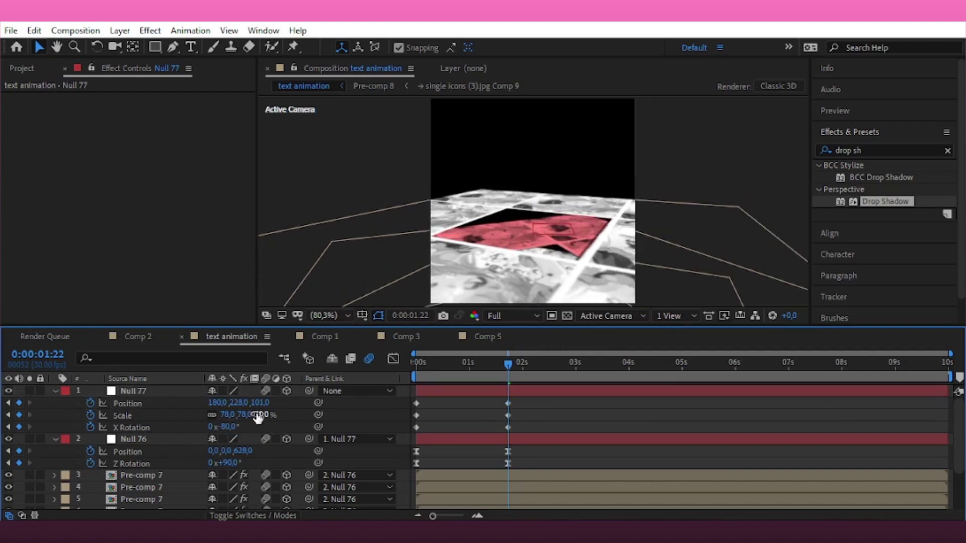
{"action": "left_click_drag", "start_coordinate": [240, 403], "coordinate": [252, 403]}
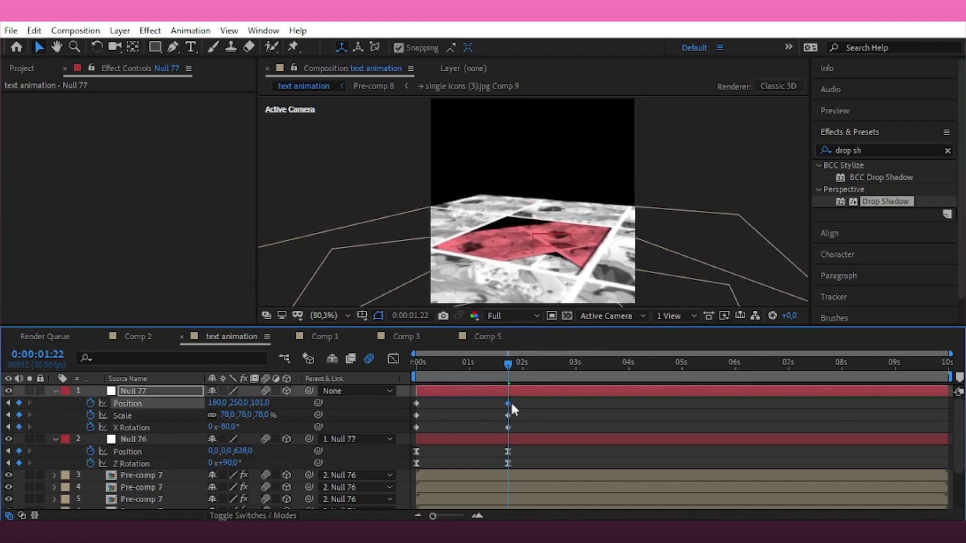
{"action": "mouse_move", "coordinate": [511, 401]}
{"action": "left_mouse_down"}
{"action": "mouse_move", "coordinate": [413, 425]}
{"action": "mouse_move", "coordinate": [441, 413]}
{"action": "mouse_move", "coordinate": [516, 433]}
{"action": "left_mouse_up"}
Preview the tunnel, then add a 0° Z Rotation keyframe on Null 77 at 0:00:00:24
{"action": "left_click", "coordinate": [394, 358]}
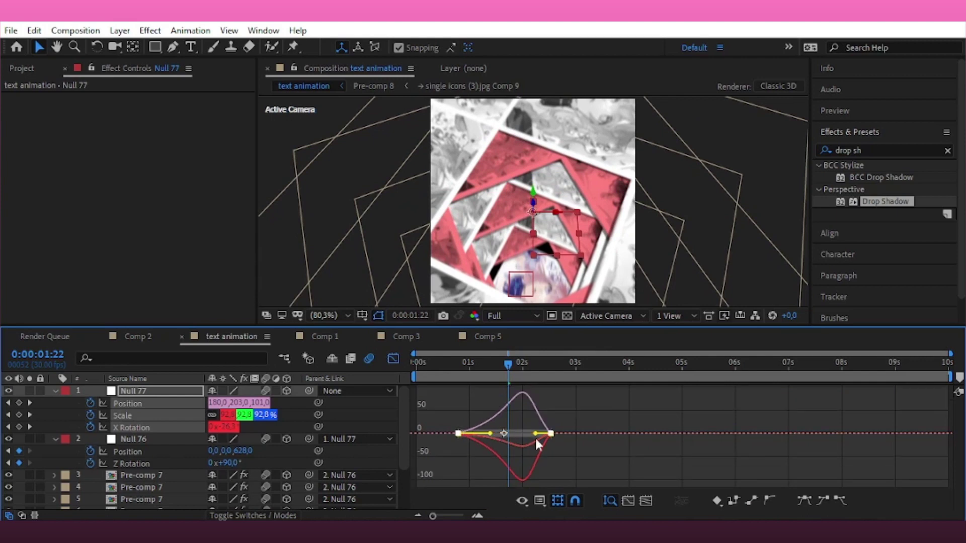
{"action": "key", "text": "space"}
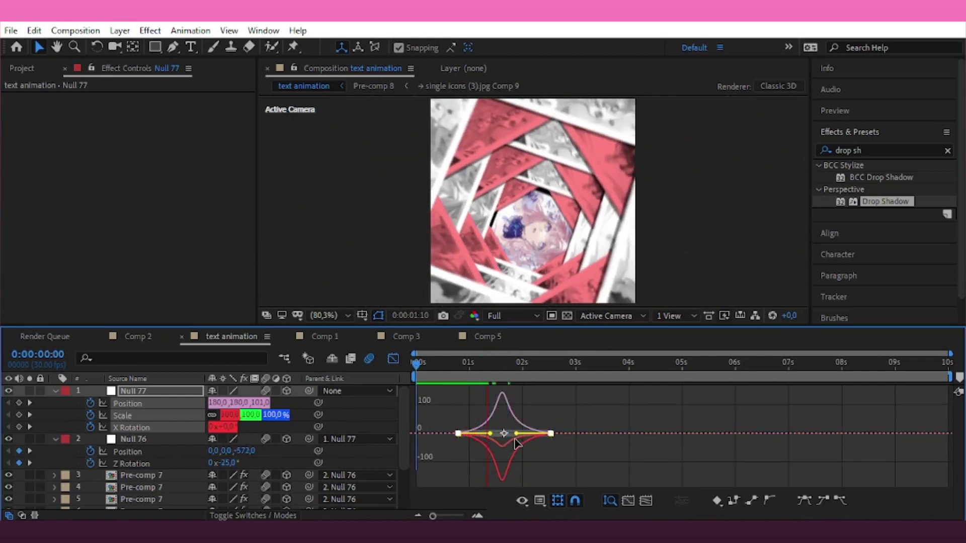
{"action": "key", "text": "shift+F3"}
{"action": "left_click_drag", "start_coordinate": [416, 364], "coordinate": [458, 367]}
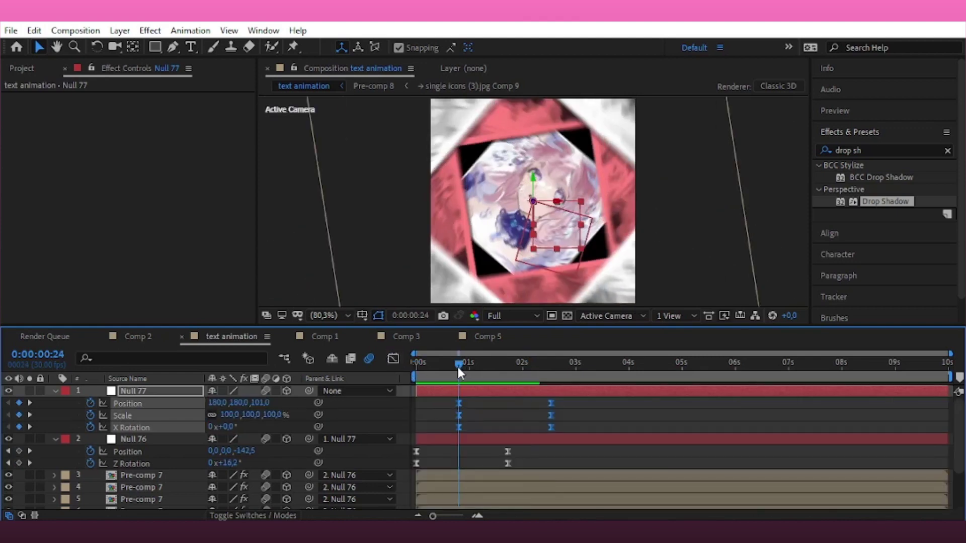
{"action": "key", "text": "r"}
{"action": "key", "text": "alt+shift+r"}
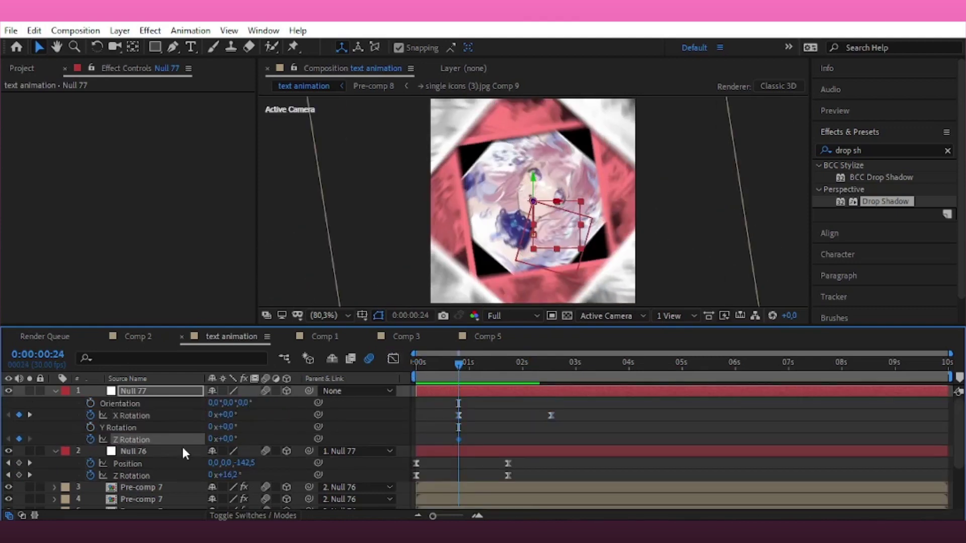
{"action": "key", "text": "u"}
{"action": "left_click", "coordinate": [549, 372]}
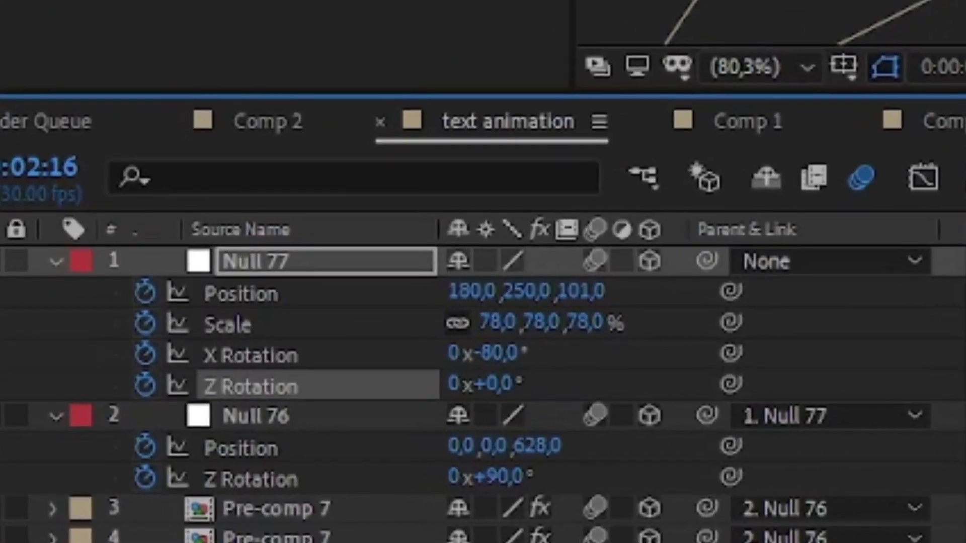
Spin Null 77 to 106° Z Rotation at 2:16, ease its speed curve, and preview
{"action": "key", "text": "space"}
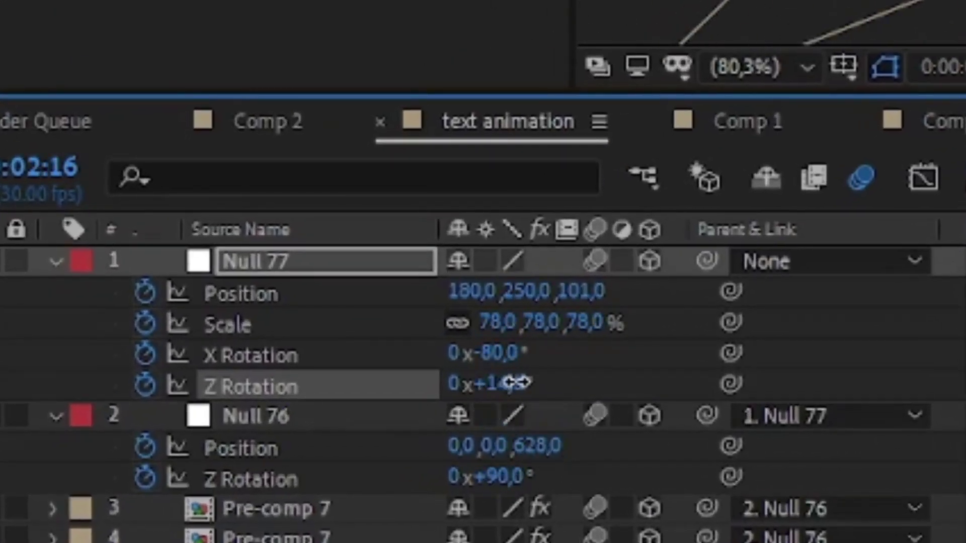
{"action": "mouse_move", "coordinate": [505, 383]}
{"action": "left_mouse_down"}
{"action": "mouse_move", "coordinate": [701, 402]}
{"action": "mouse_move", "coordinate": [625, 421]}
{"action": "left_mouse_up"}
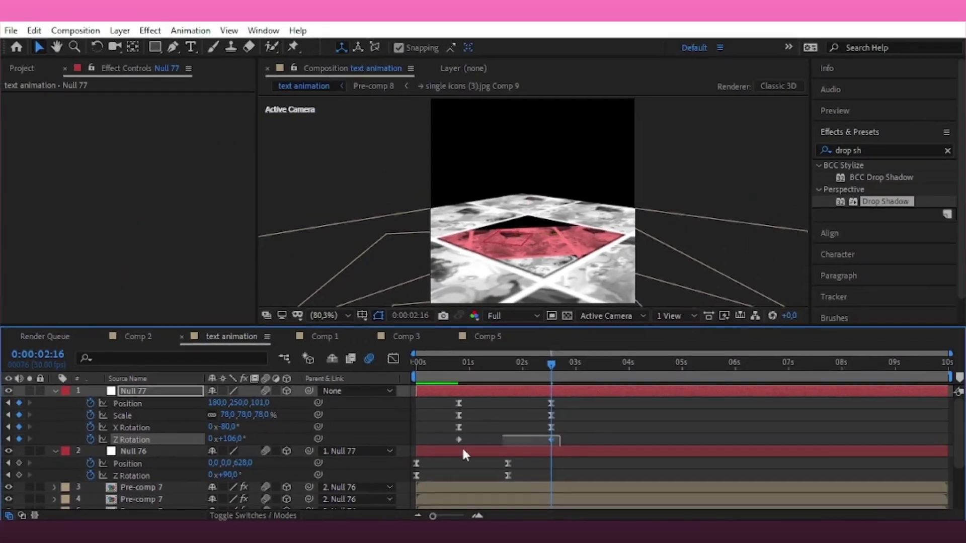
{"action": "left_click_drag", "start_coordinate": [463, 454], "coordinate": [430, 445]}
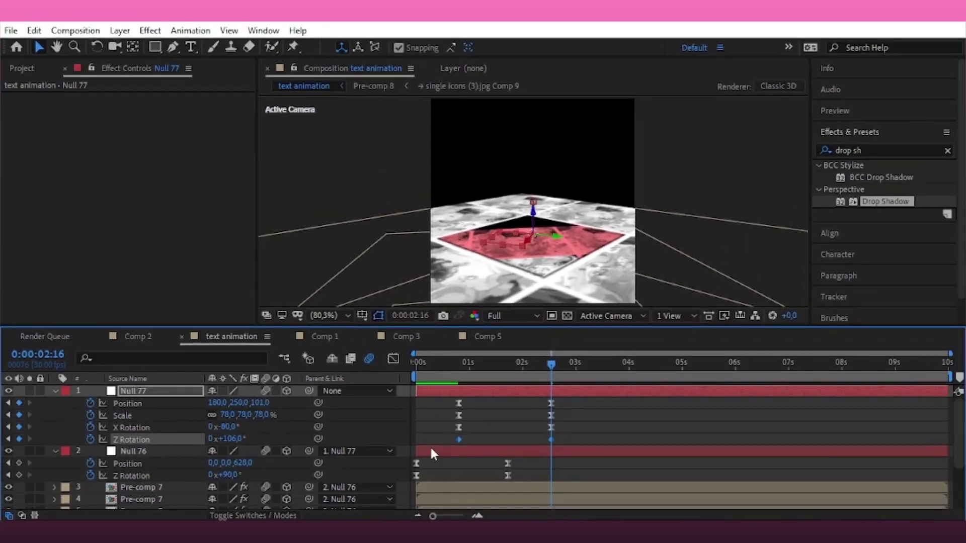
{"action": "left_click", "coordinate": [393, 359]}
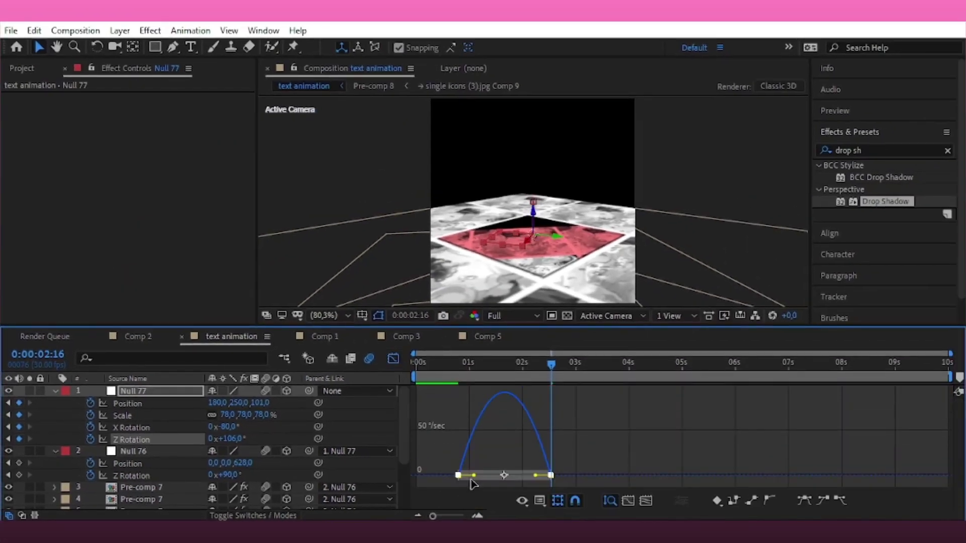
{"action": "left_click_drag", "start_coordinate": [470, 477], "coordinate": [515, 477]}
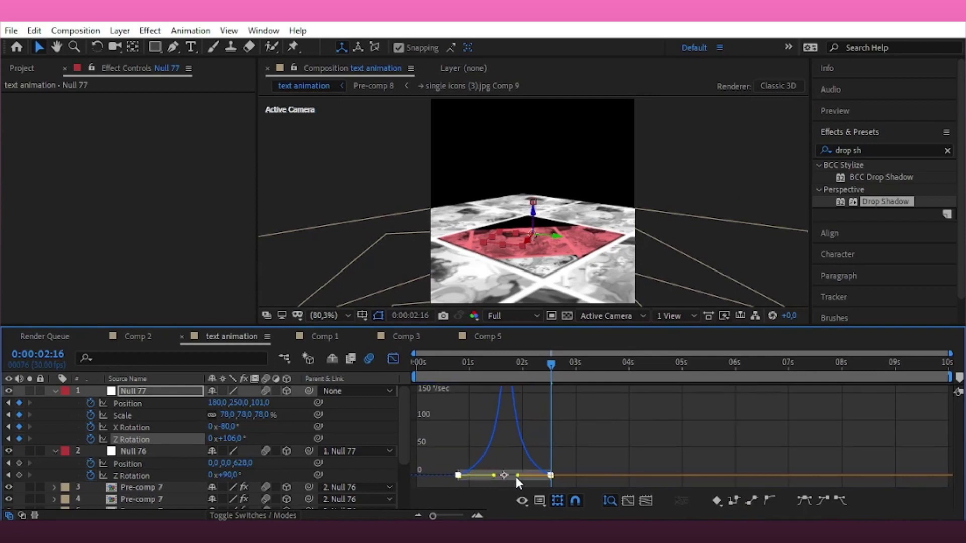
{"action": "key", "text": "Home"}
{"action": "key", "text": "space"}
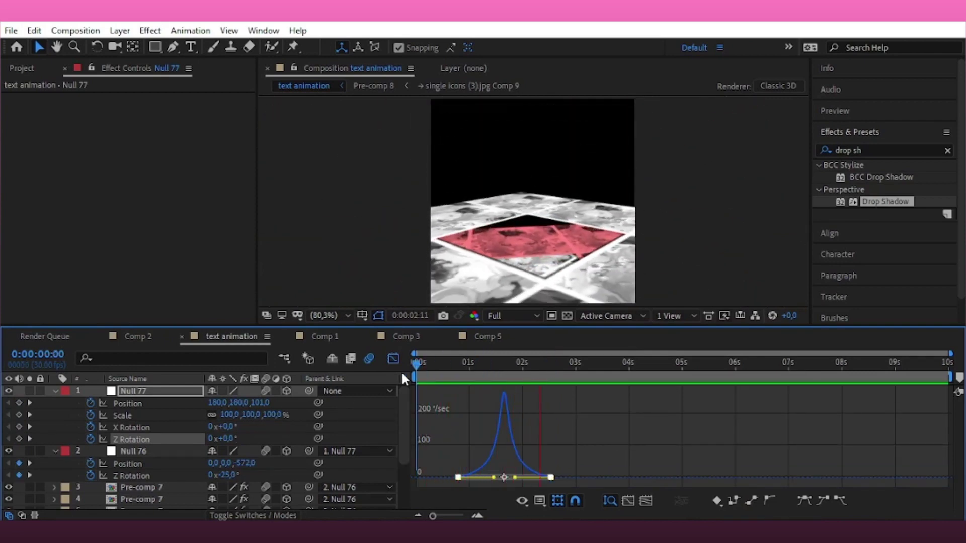
{"action": "left_click", "coordinate": [393, 358]}
{"action": "left_click_drag", "start_coordinate": [521, 362], "coordinate": [547, 373]}
Add KOKOMI ICON.jpg as a new layer and scale it to 66%
{"action": "left_click", "coordinate": [582, 406]}
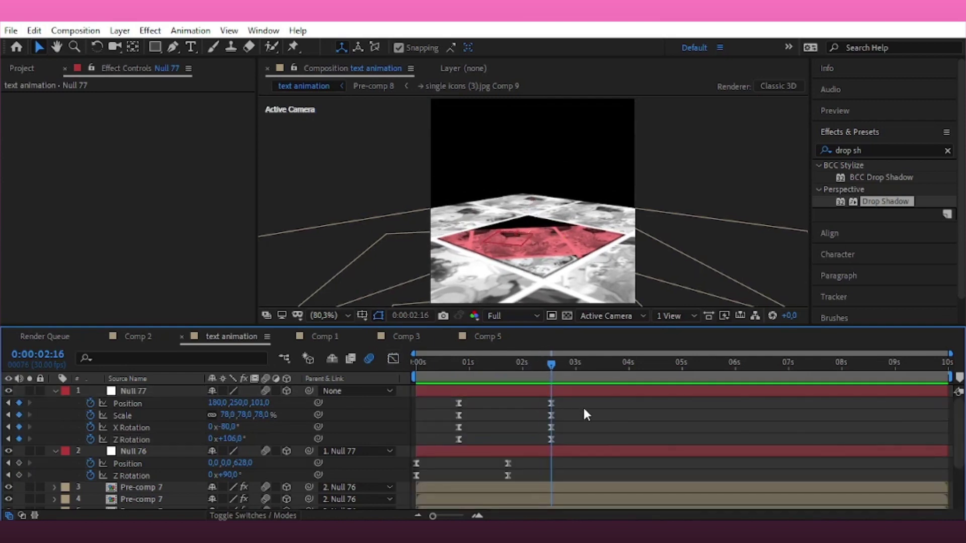
{"action": "left_click", "coordinate": [25, 68]}
{"action": "left_click", "coordinate": [53, 223]}
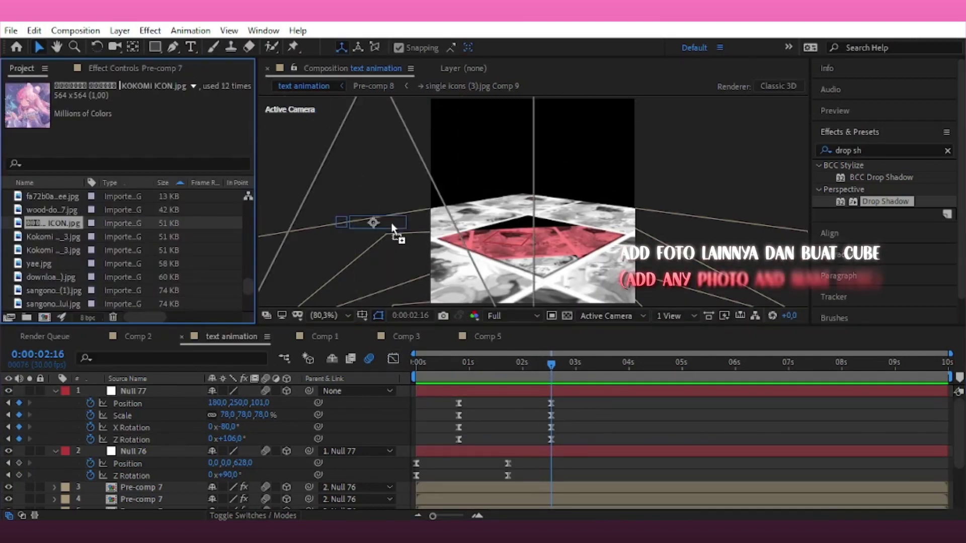
{"action": "left_click_drag", "start_coordinate": [58, 235], "coordinate": [472, 384]}
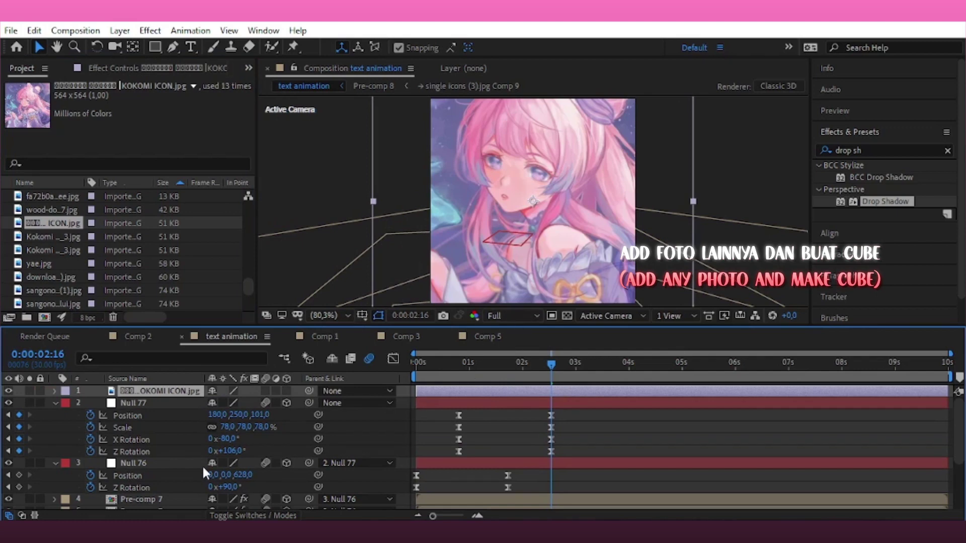
{"action": "key", "text": "s"}
{"action": "left_click_drag", "start_coordinate": [252, 407], "coordinate": [231, 403]}
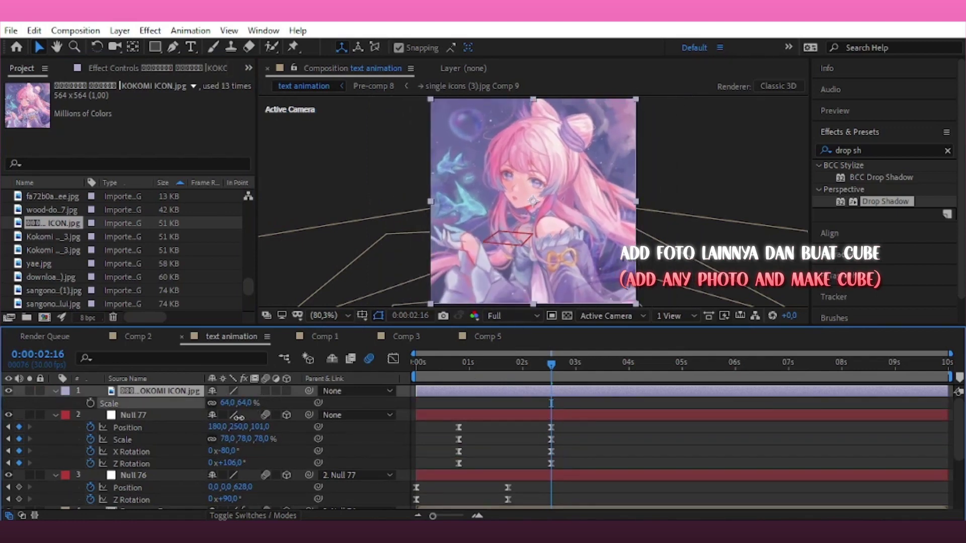
Pre-compose the photo into KOKOMI ICON.jpg Comp 7 and open that composition
{"action": "right_click", "coordinate": [541, 392]}
{"action": "left_click", "coordinate": [582, 461]}
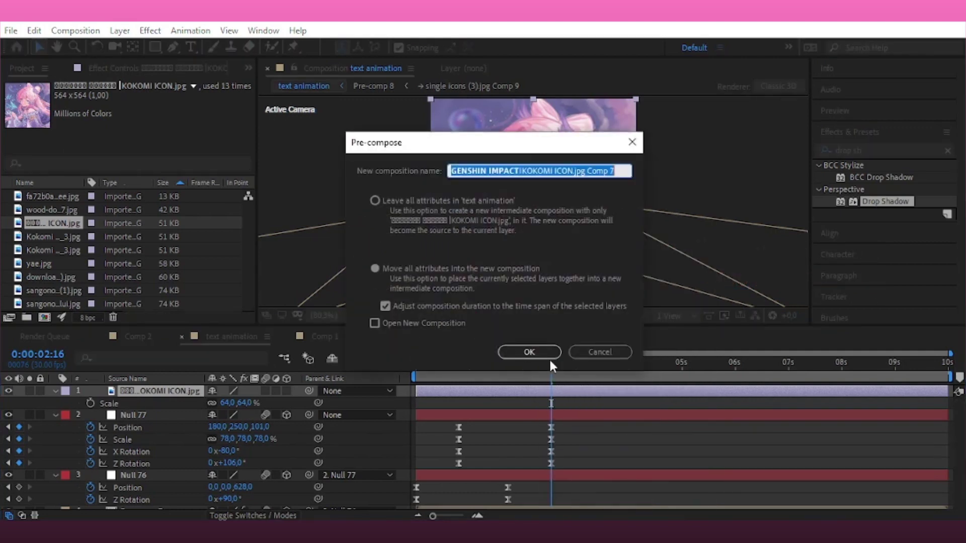
{"action": "left_click", "coordinate": [554, 352]}
{"action": "double_click", "coordinate": [527, 391]}
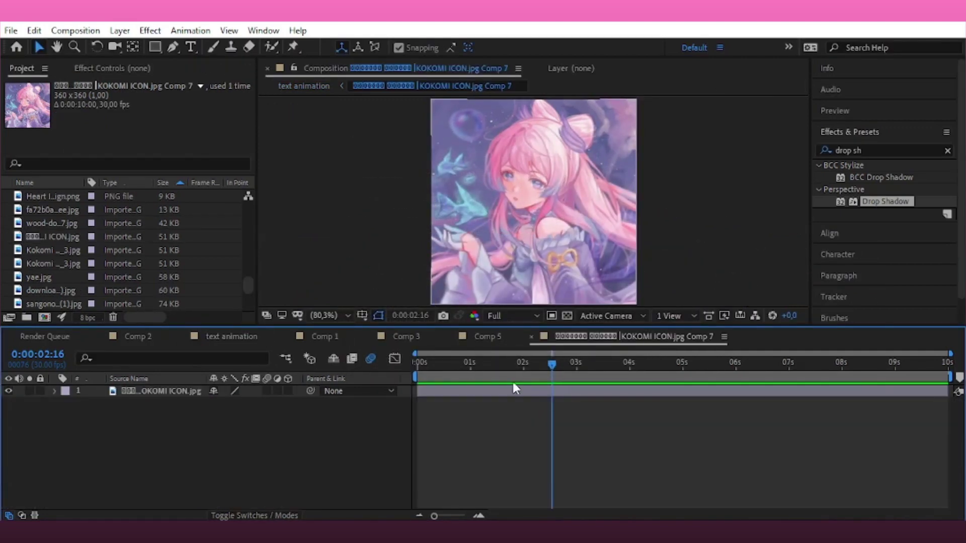
Add a white solid layer over the photo
{"action": "left_click", "coordinate": [444, 393]}
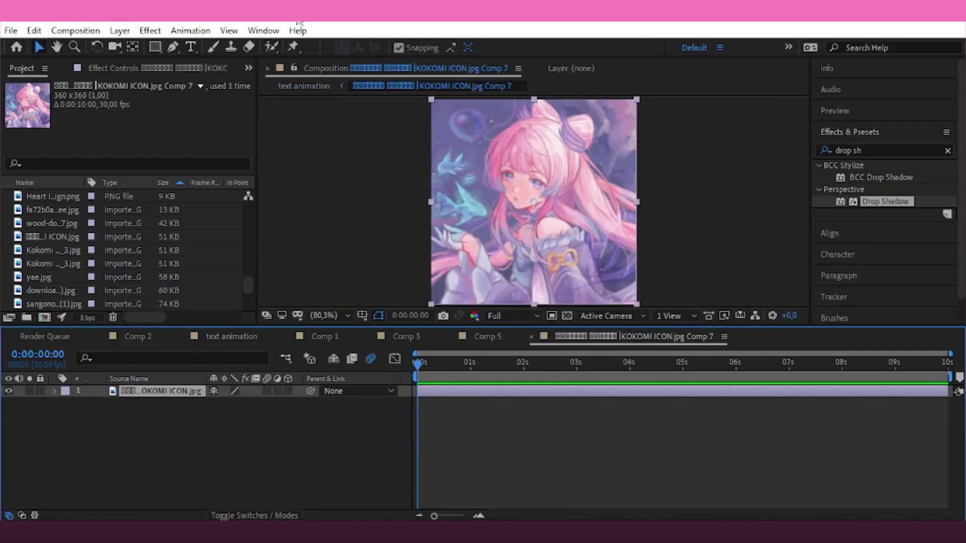
{"action": "left_click", "coordinate": [120, 31]}
{"action": "mouse_move", "coordinate": [136, 40]}
{"action": "left_click", "coordinate": [367, 58]}
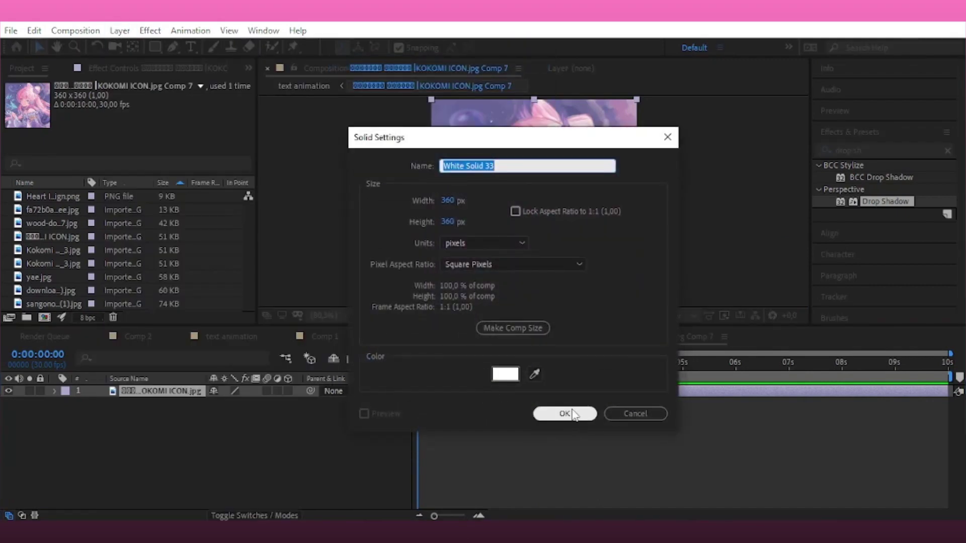
{"action": "left_click", "coordinate": [559, 413]}
Cut the solid's interior with a Subtract rectangle mask, then return to the text animation comp
{"action": "left_click", "coordinate": [155, 47]}
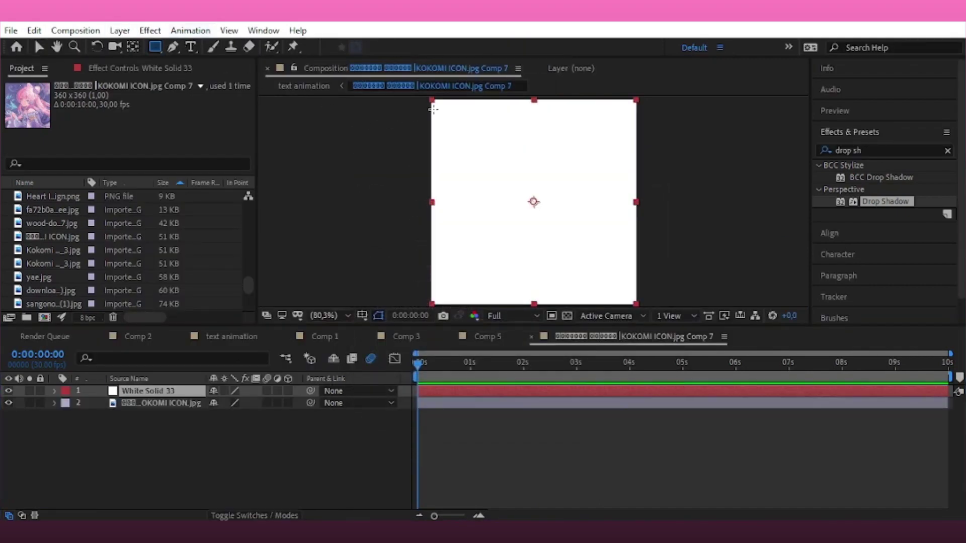
{"action": "mouse_move", "coordinate": [435, 104]}
{"action": "left_mouse_down"}
{"action": "mouse_move", "coordinate": [623, 304]}
{"action": "mouse_move", "coordinate": [633, 301]}
{"action": "left_mouse_up"}
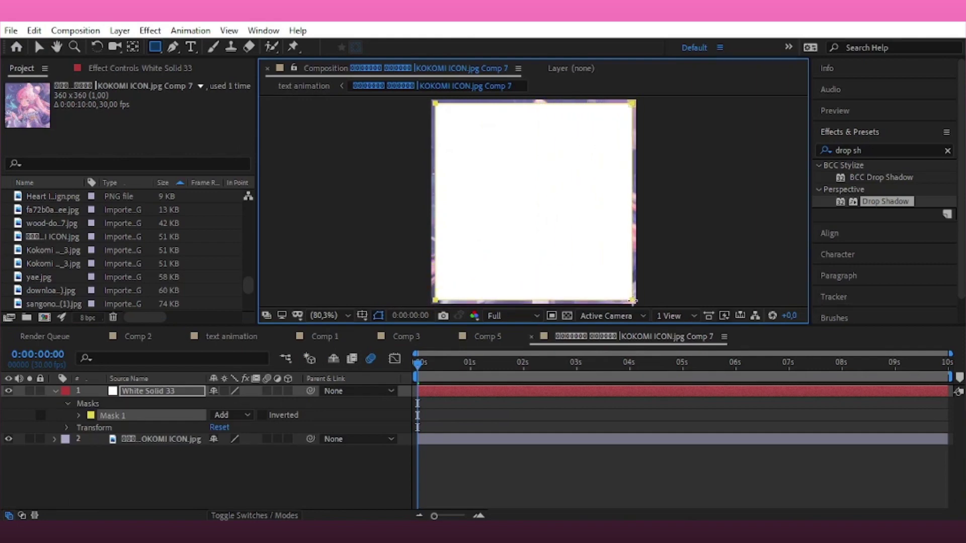
{"action": "left_click", "coordinate": [222, 414]}
{"action": "left_click", "coordinate": [246, 337]}
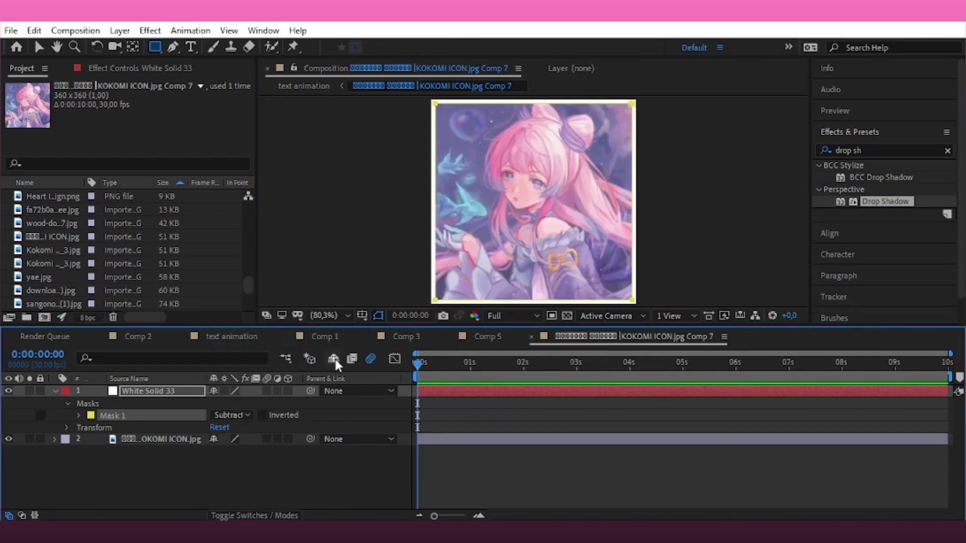
{"action": "key", "text": "v"}
{"action": "left_click", "coordinate": [232, 336]}
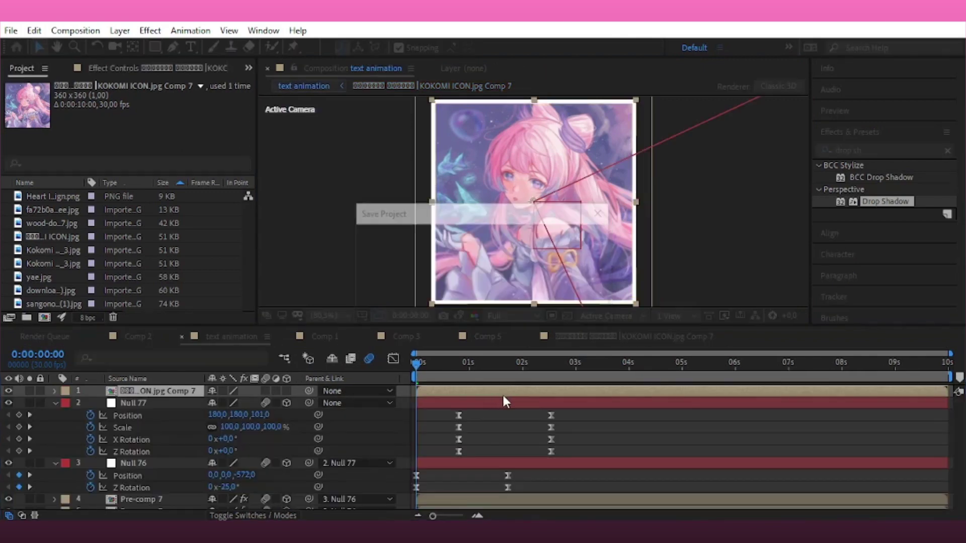
At 0:00:02:16, make the framed photo 3D, switch to Custom View 1, and duplicate it
{"action": "left_click_drag", "start_coordinate": [541, 378], "coordinate": [552, 381]}
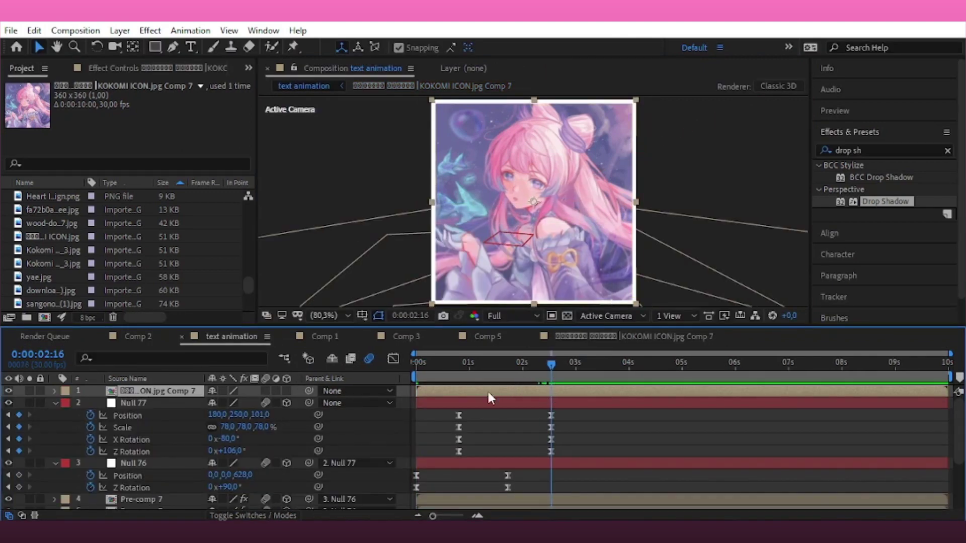
{"action": "left_click", "coordinate": [286, 391]}
{"action": "left_click", "coordinate": [611, 315]}
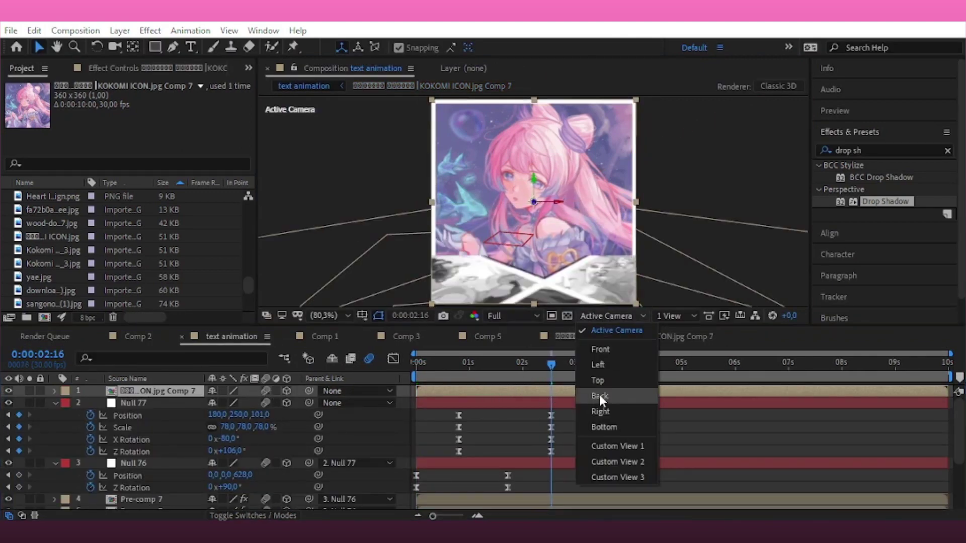
{"action": "left_click", "coordinate": [598, 446]}
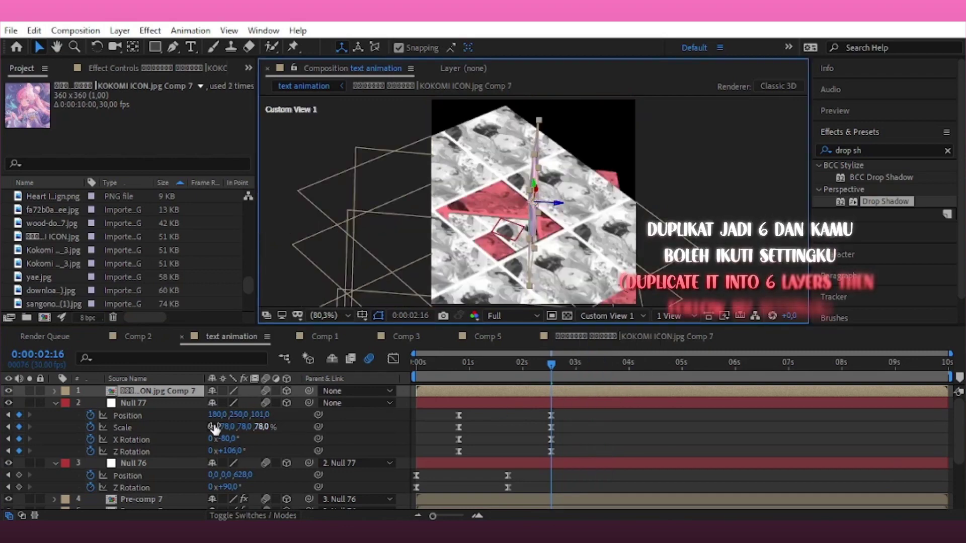
{"action": "key", "text": "ctrl+d"}
{"action": "key", "text": "ctrl+d"}
{"action": "key", "text": "ctrl+d"}
{"action": "key", "text": "ctrl+d"}
{"action": "key", "text": "ctrl+d"}
Set the Z position of the first two photo copies, layer 1 at 0
{"action": "left_click", "coordinate": [109, 404], "text": "shift"}
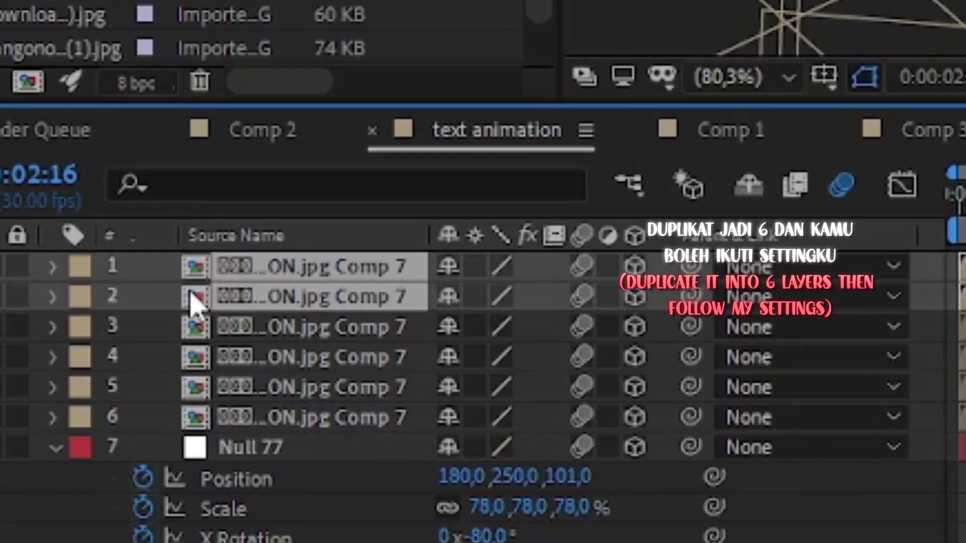
{"action": "key", "text": "p"}
{"action": "left_click", "coordinate": [258, 402]}
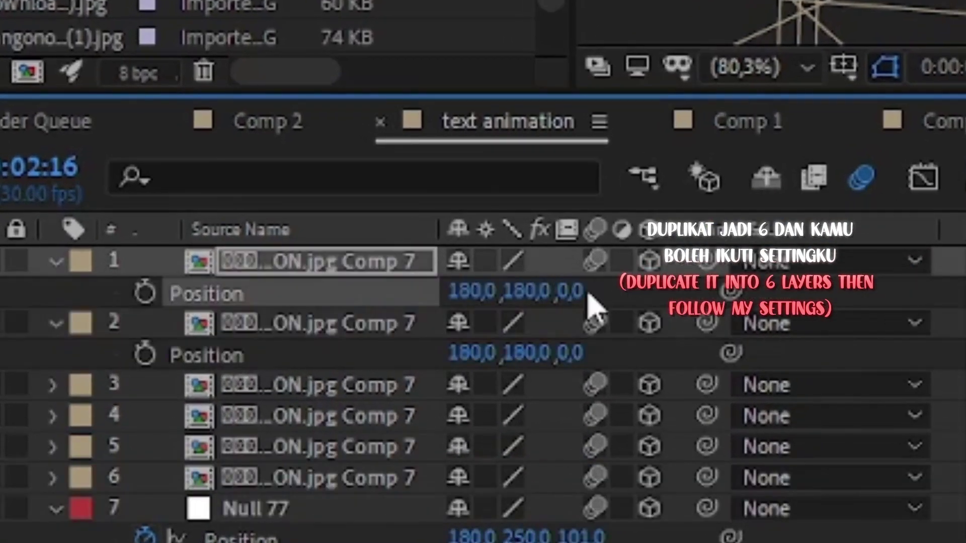
{"action": "type", "text": "18"}
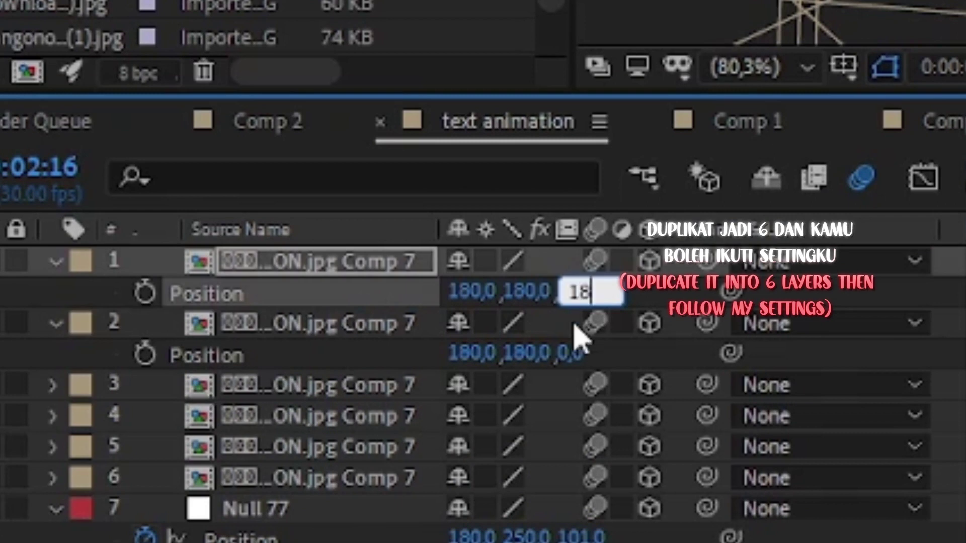
{"action": "type", "text": "0"}
{"action": "left_click", "coordinate": [571, 354]}
{"action": "type", "text": "360"}
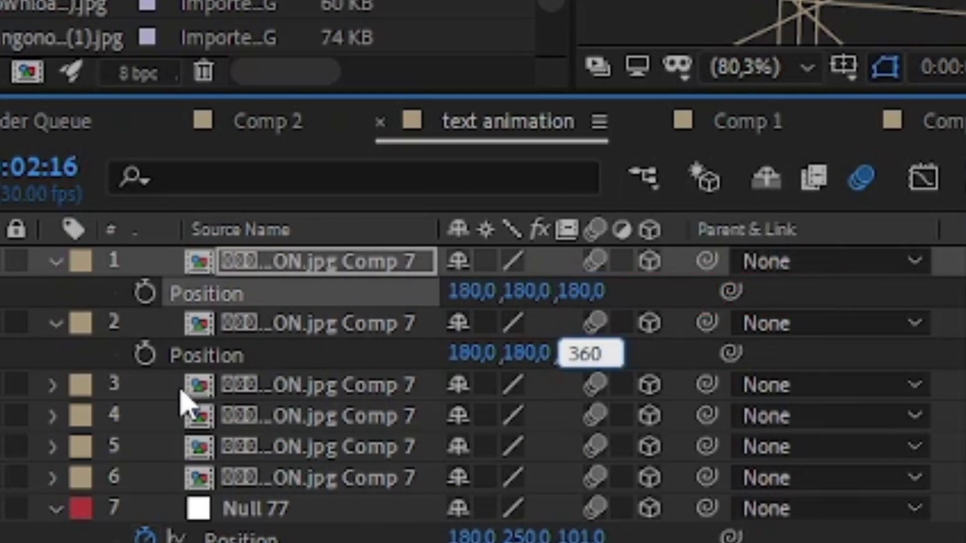
Rotate layers 3 and 4 to 90° Y and set their Position X to 0 and 360
{"action": "left_click_drag", "start_coordinate": [157, 389], "coordinate": [187, 424]}
{"action": "key", "text": "r"}
{"action": "left_click", "coordinate": [491, 477]}
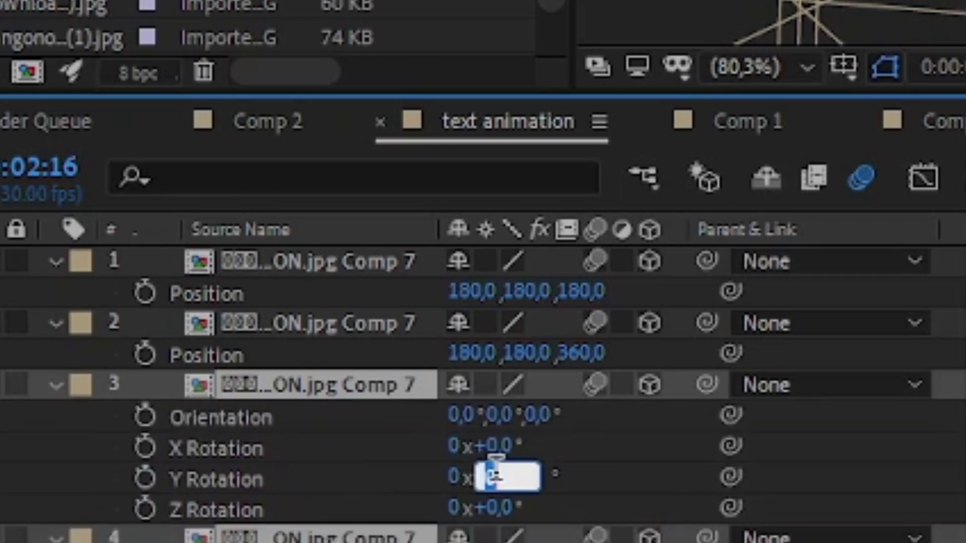
{"action": "type", "text": "90"}
{"action": "left_click", "coordinate": [54, 388]}
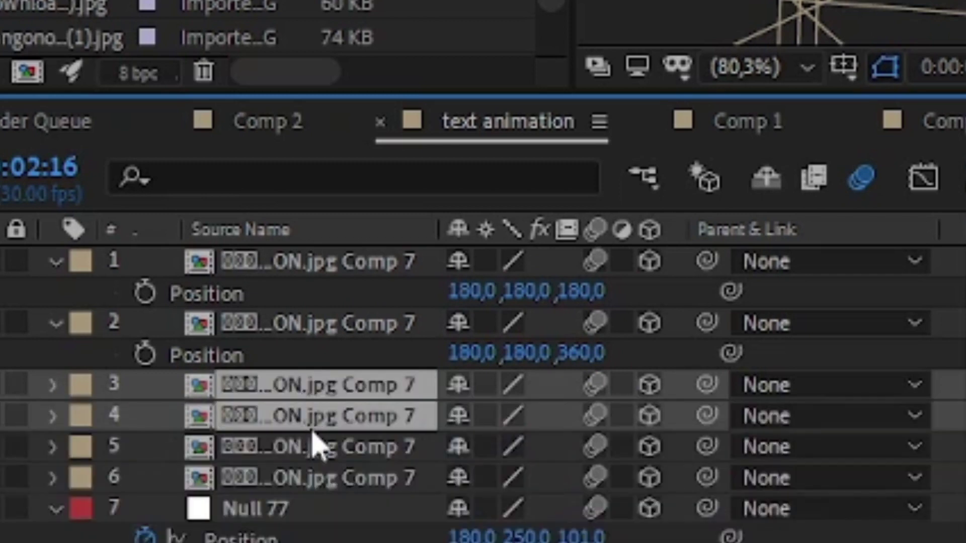
{"action": "key", "text": "p"}
{"action": "left_click", "coordinate": [622, 437]}
{"action": "left_click", "coordinate": [476, 415]}
{"action": "type", "text": "0"}
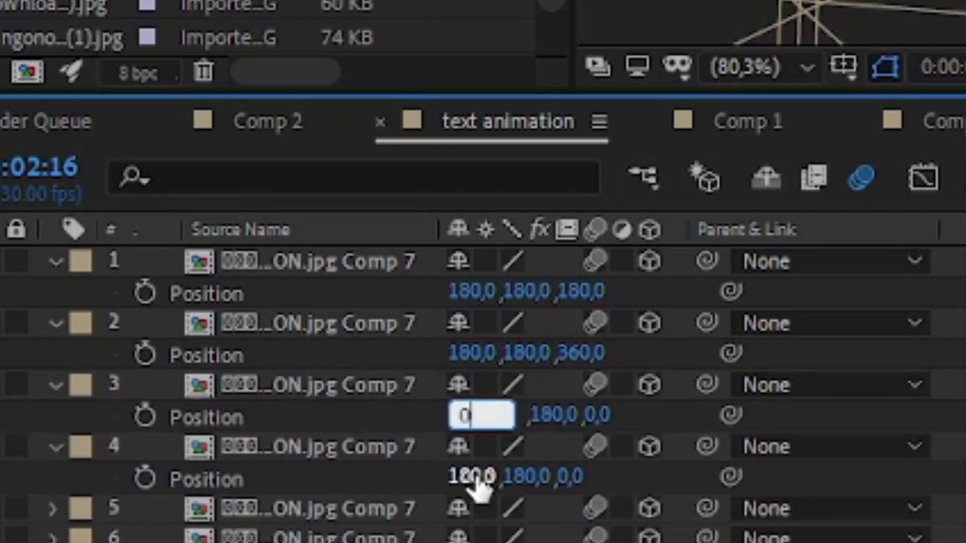
{"action": "left_click", "coordinate": [470, 477]}
{"action": "type", "text": "360"}
{"action": "left_click", "coordinate": [373, 451]}
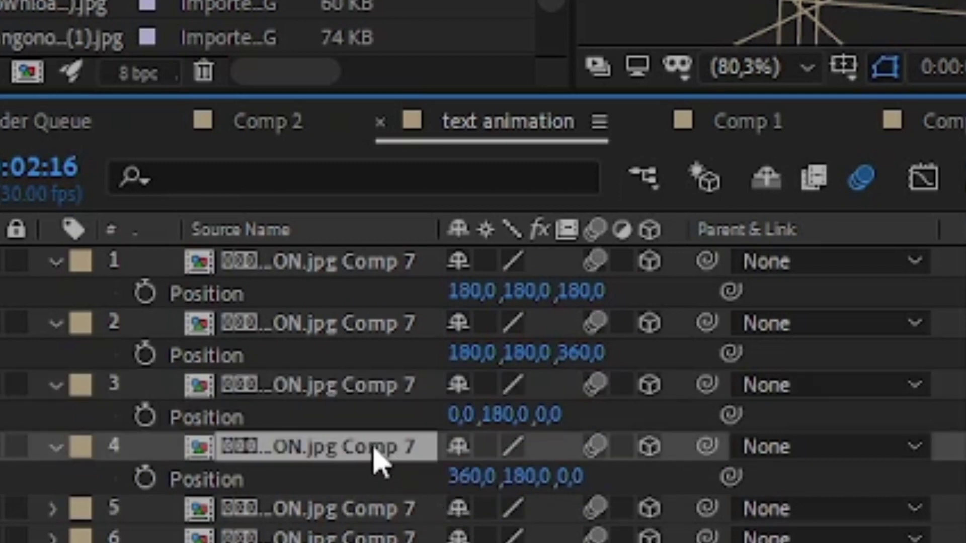
{"action": "scroll", "coordinate": [246, 433], "scroll_direction": "down", "scroll_amount": 3}
Rotate layers 5 and 6 to 90° X and set their Position Y to 0 and 360
{"action": "left_click_drag", "start_coordinate": [168, 422], "coordinate": [226, 452]}
{"action": "key", "text": "r"}
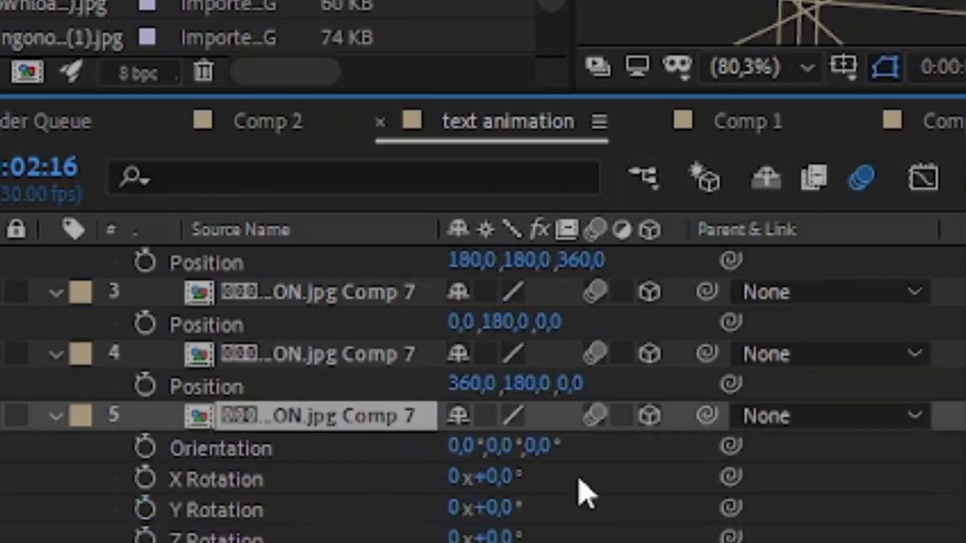
{"action": "left_click", "coordinate": [495, 477]}
{"action": "type", "text": "90"}
{"action": "key", "text": "Return"}
{"action": "key", "text": "r"}
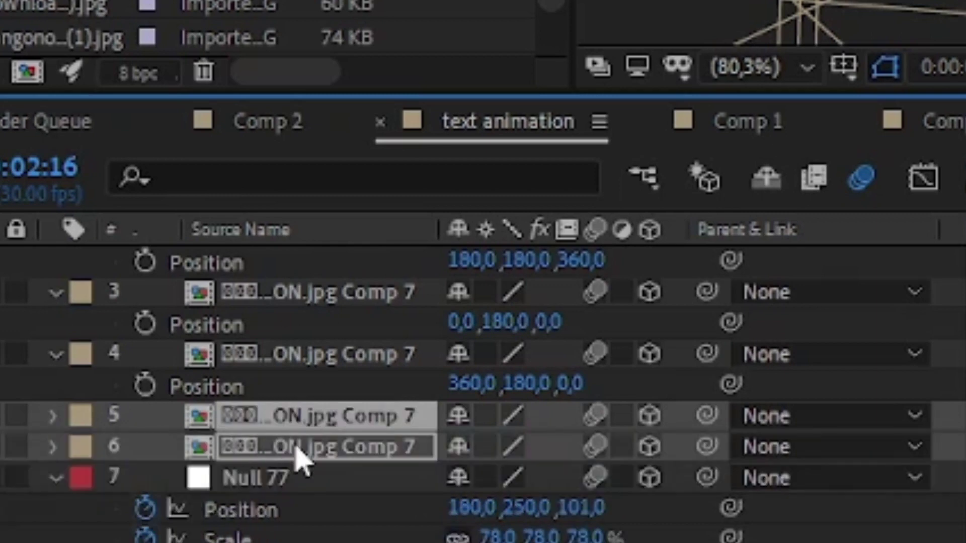
{"action": "key", "text": "p"}
{"action": "left_click", "coordinate": [622, 466]}
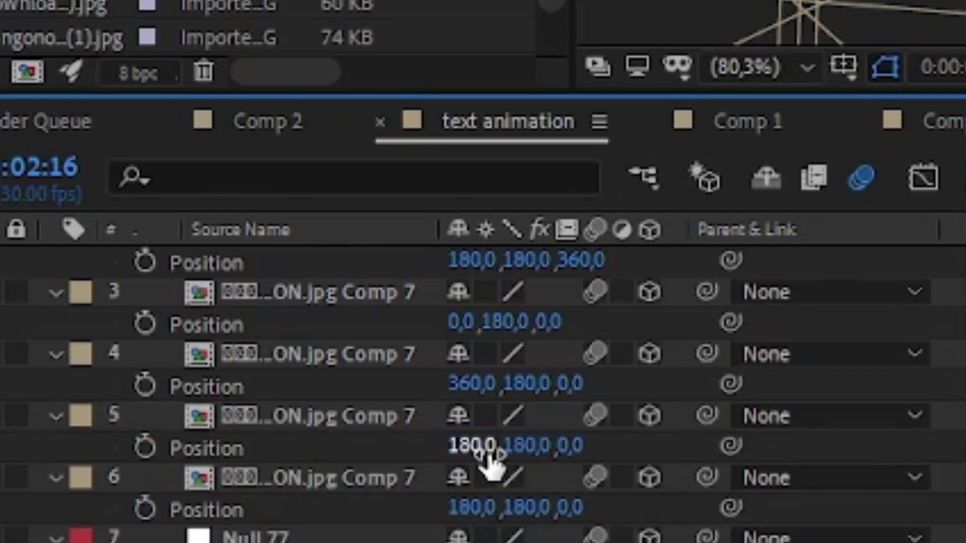
{"action": "left_click", "coordinate": [525, 447]}
{"action": "type", "text": "0"}
{"action": "left_click", "coordinate": [528, 507]}
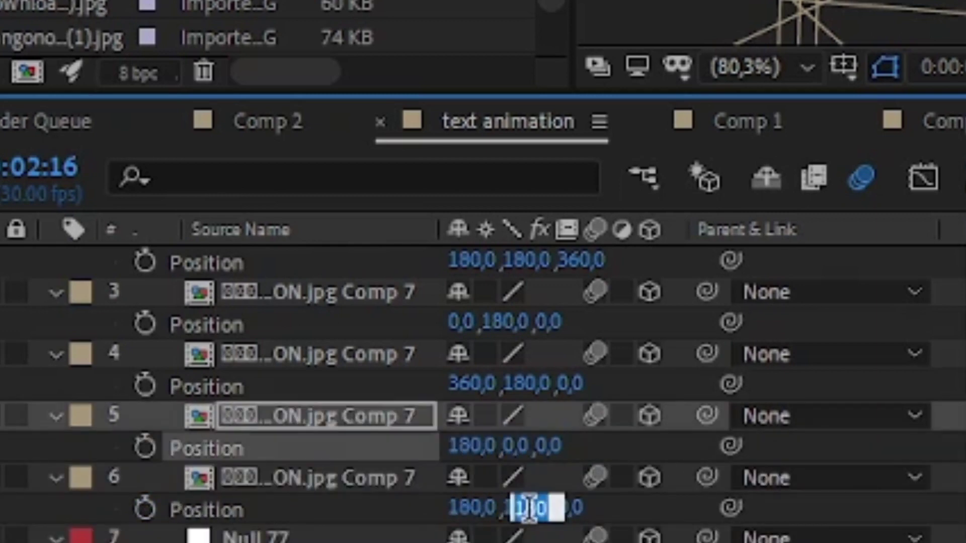
{"action": "type", "text": "360"}
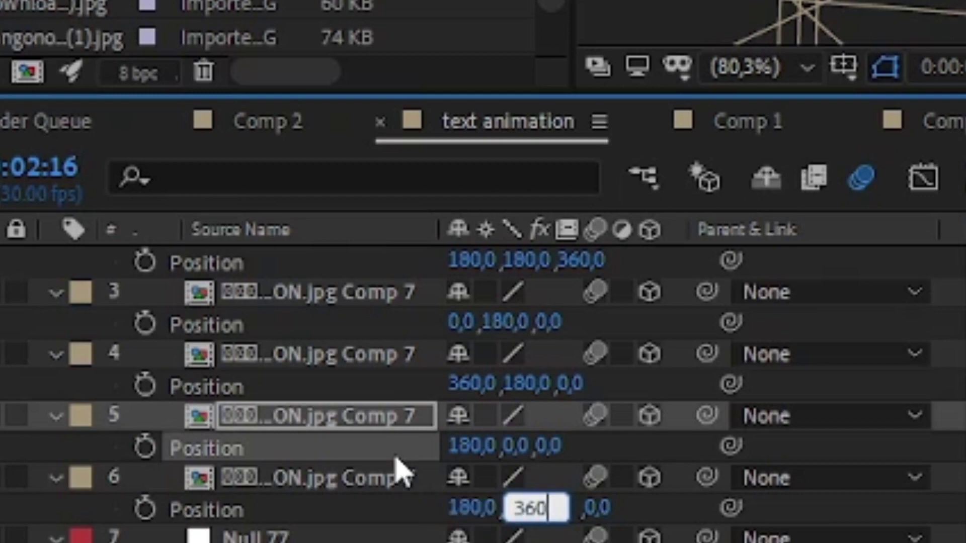
{"action": "left_click", "coordinate": [382, 498]}
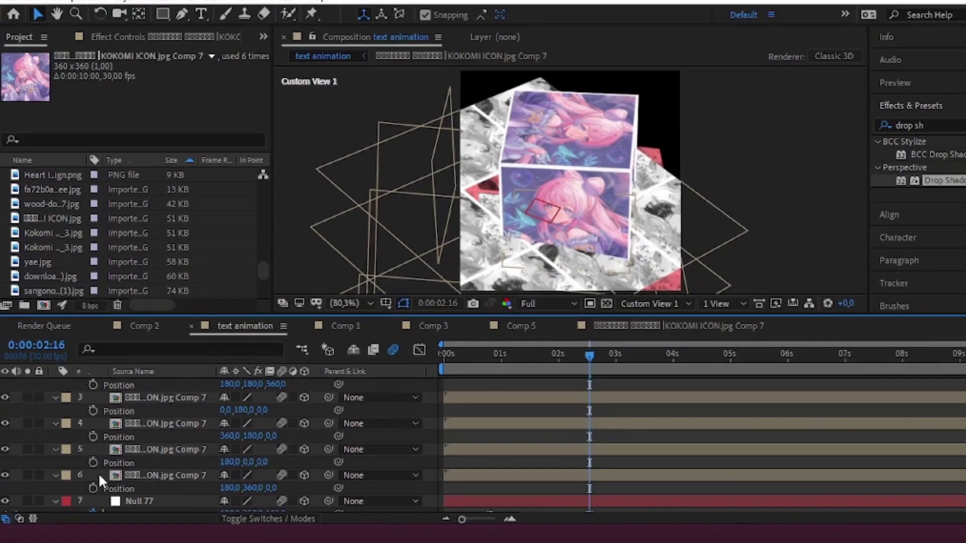
Select the first cube face and inspect the cube from Custom View 1
{"action": "left_click_drag", "start_coordinate": [98, 475], "coordinate": [151, 368]}
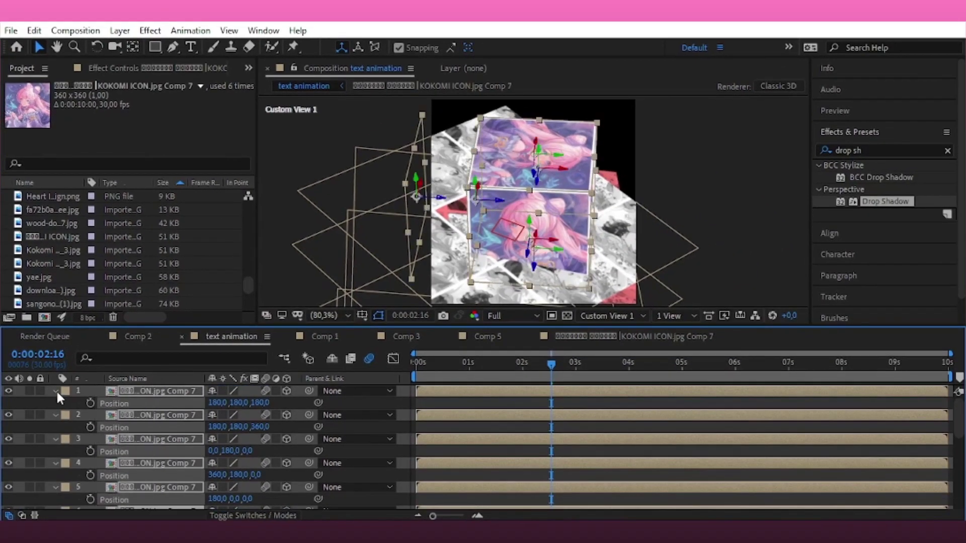
{"action": "key", "text": "u"}
{"action": "left_click", "coordinate": [603, 319]}
{"action": "left_click", "coordinate": [604, 357]}
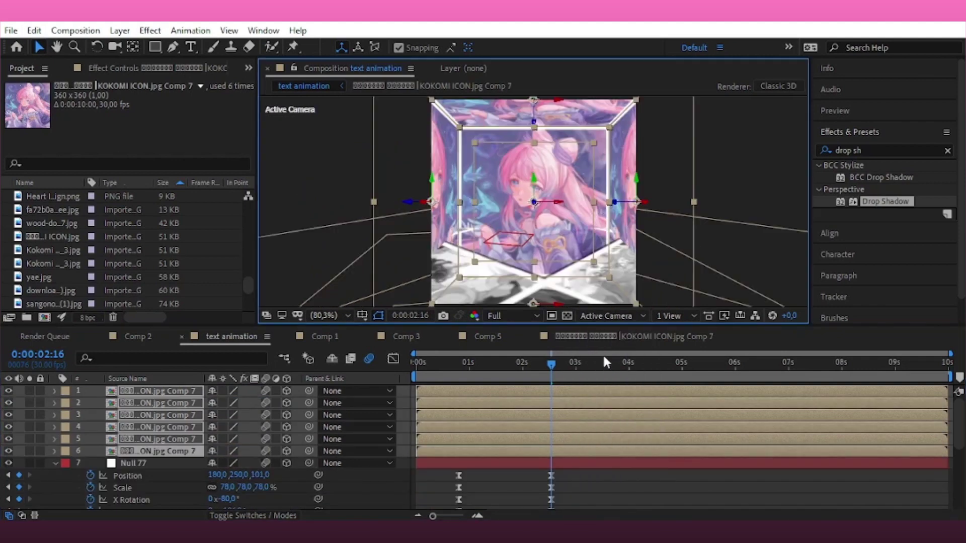
{"action": "left_click", "coordinate": [562, 468]}
{"action": "left_click", "coordinate": [565, 391]}
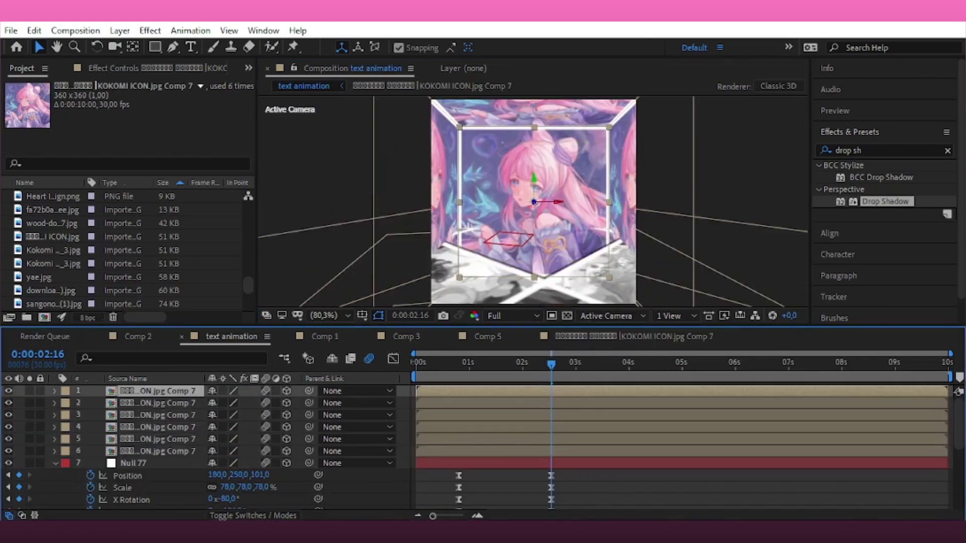
{"action": "left_click", "coordinate": [629, 312]}
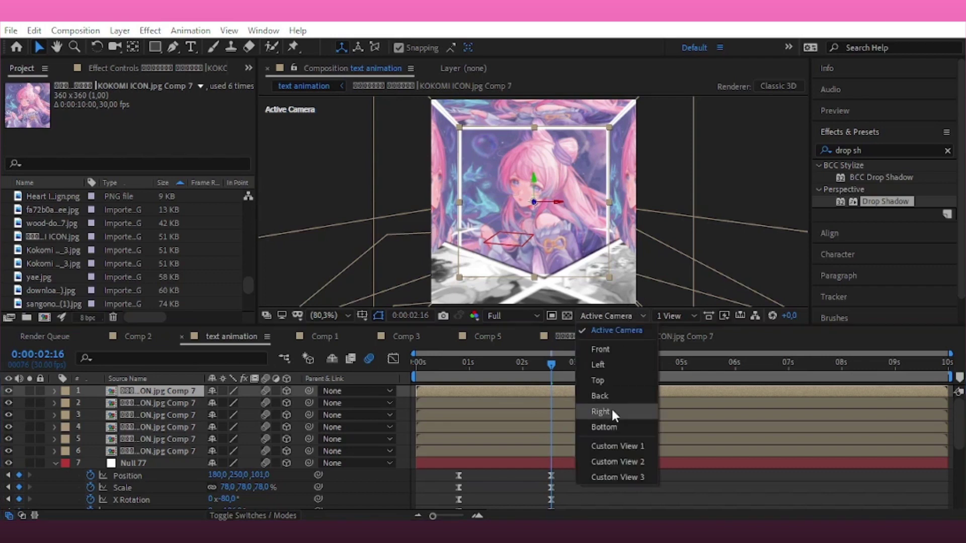
{"action": "left_click", "coordinate": [607, 442]}
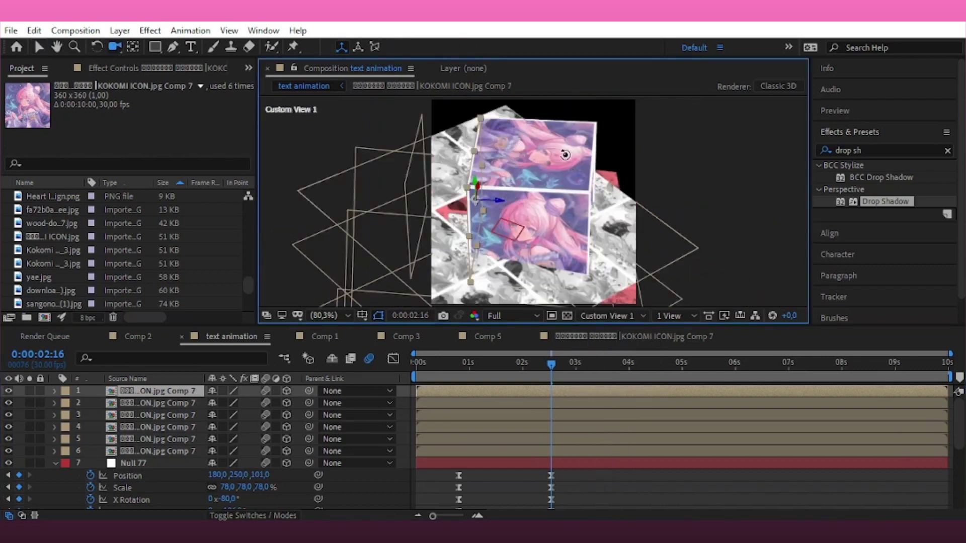
{"action": "left_click_drag", "start_coordinate": [564, 155], "coordinate": [510, 170]}
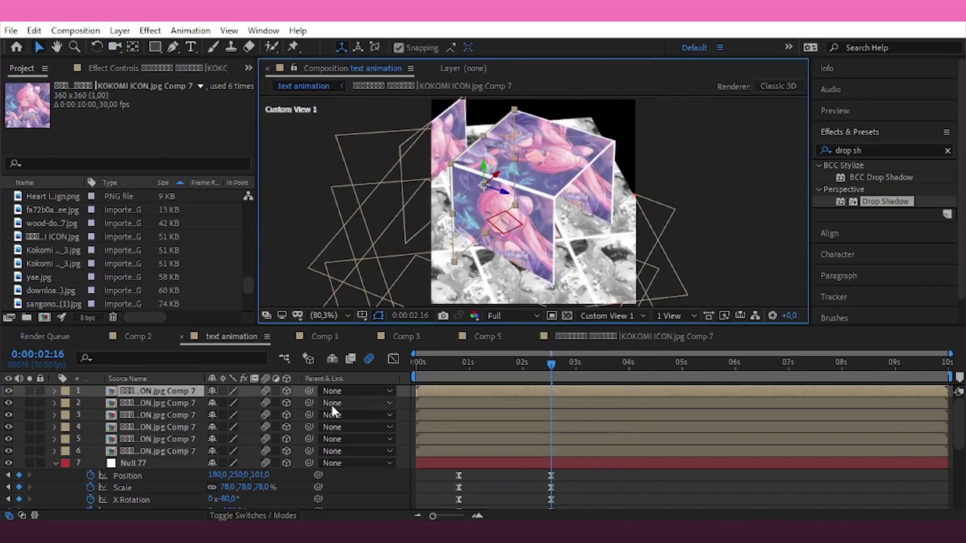
Move the first cube face to Z position -180
{"action": "key", "text": "p"}
{"action": "left_click_drag", "start_coordinate": [218, 402], "coordinate": [296, 410]}
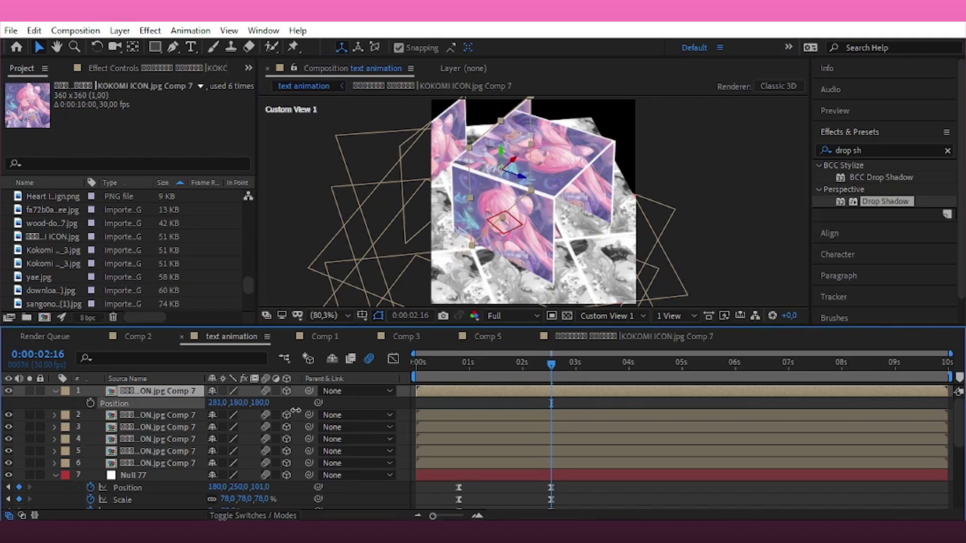
{"action": "key", "text": "ctrl+z"}
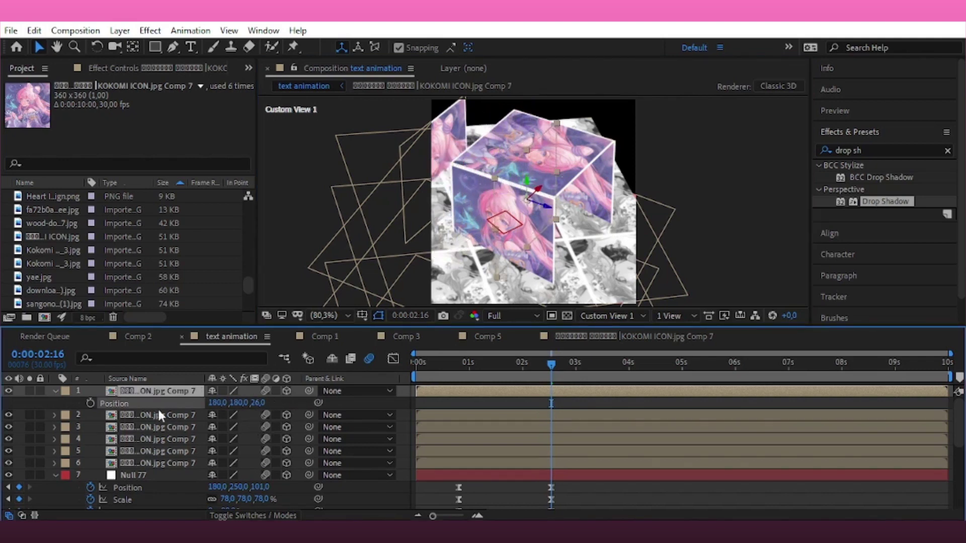
{"action": "key", "text": "Return"}
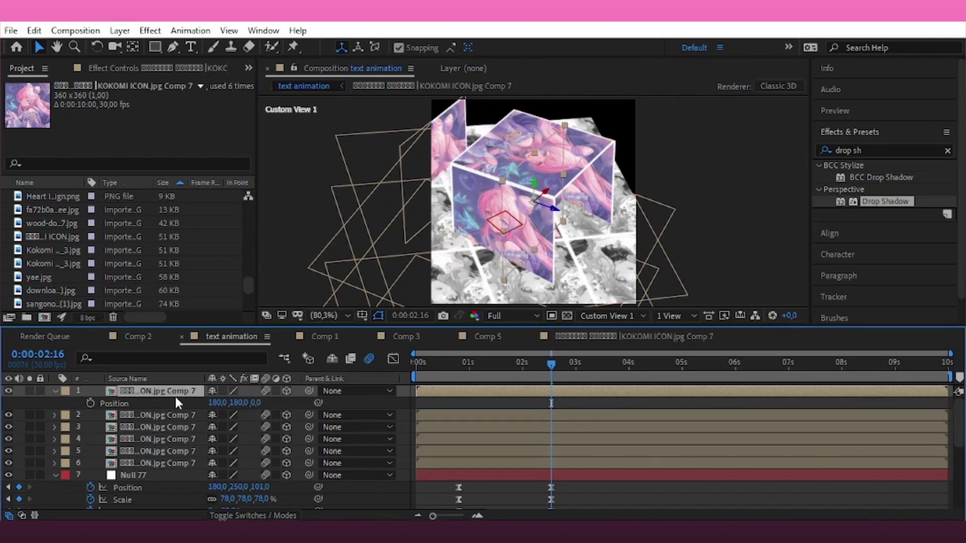
{"action": "left_click_drag", "start_coordinate": [265, 402], "coordinate": [276, 415]}
{"action": "type", "text": "-18"}
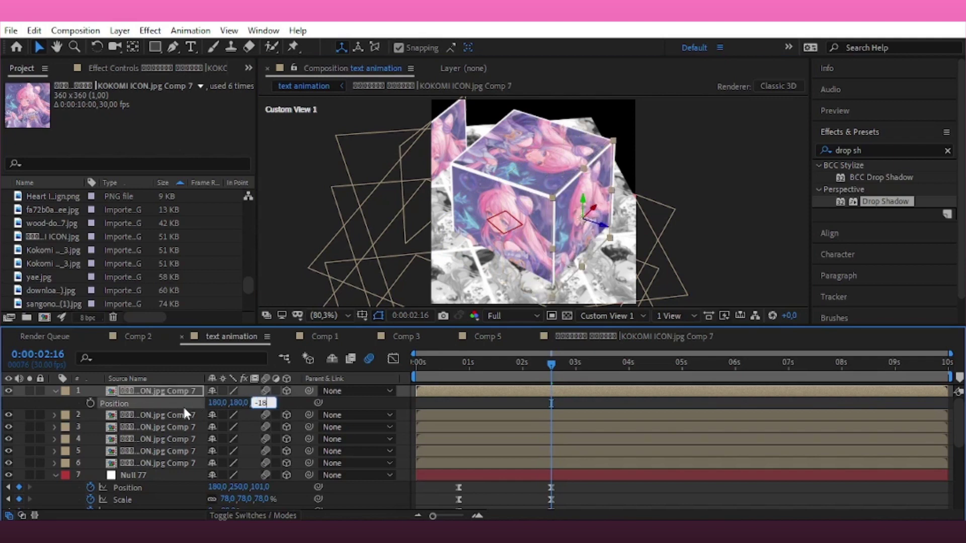
{"action": "type", "text": "0,0"}
{"action": "key", "text": "Return"}
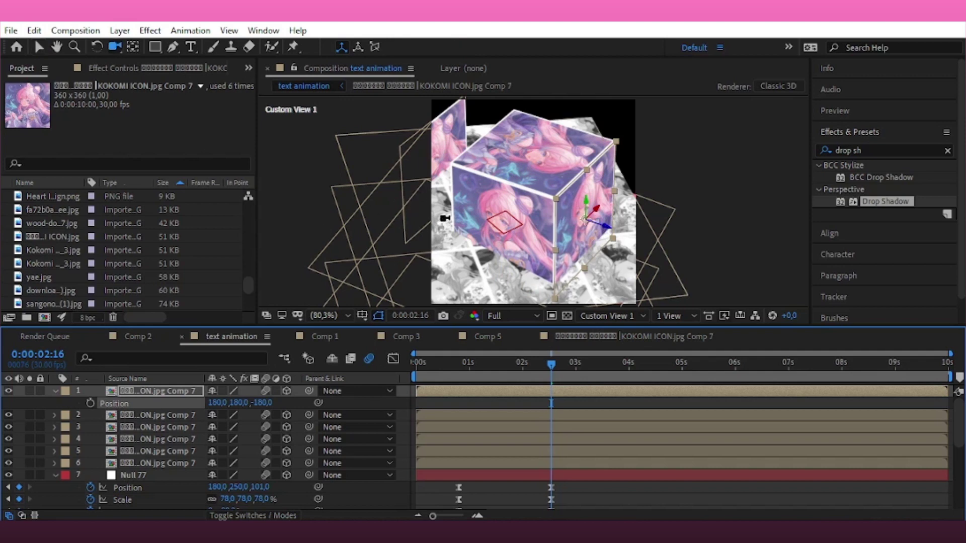
{"action": "left_click_drag", "start_coordinate": [444, 218], "coordinate": [499, 228]}
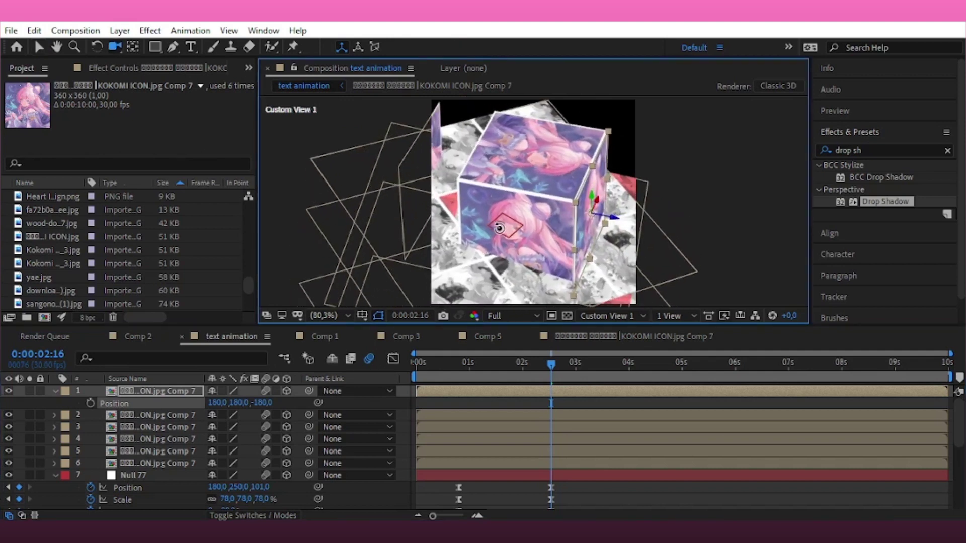
Move the second cube face to Z position 180
{"action": "left_click", "coordinate": [424, 145]}
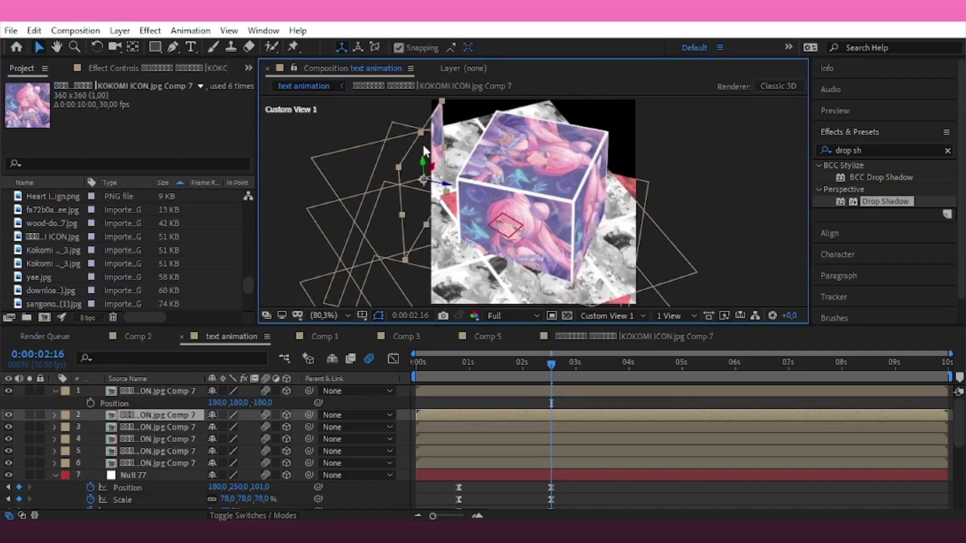
{"action": "key", "text": "p"}
{"action": "left_click_drag", "start_coordinate": [259, 427], "coordinate": [282, 434]}
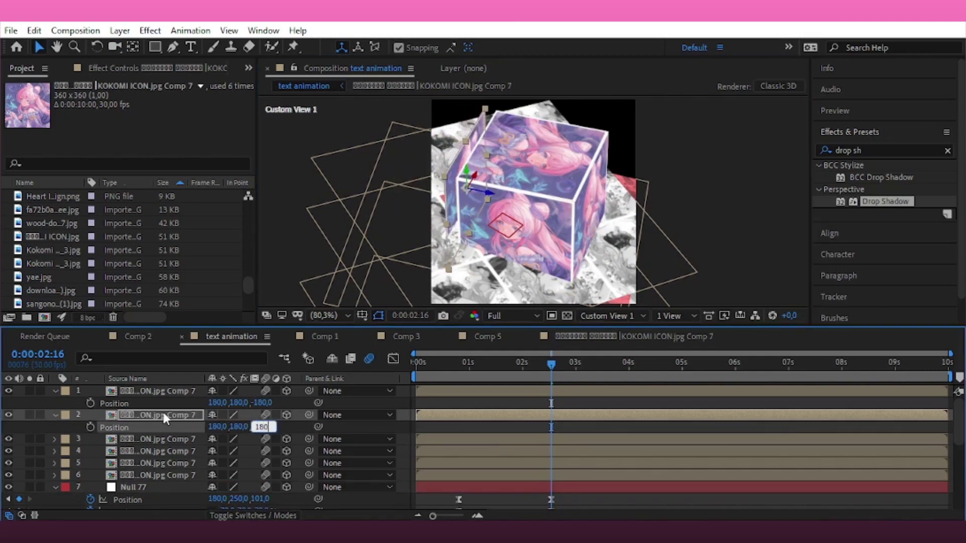
{"action": "key", "text": "Return"}
Return to the Active Camera view and add a new null object, Null 78
{"action": "left_click", "coordinate": [611, 315]}
{"action": "left_click", "coordinate": [611, 328]}
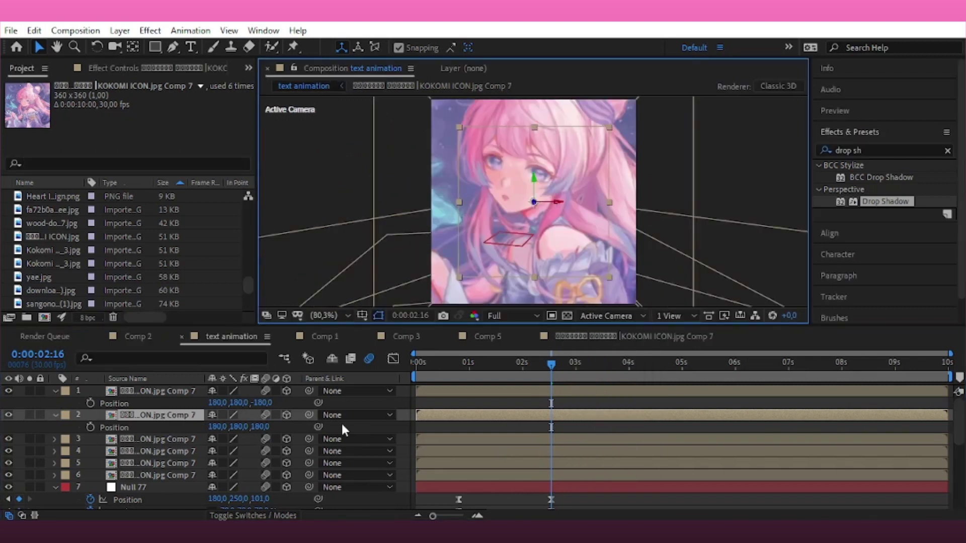
{"action": "left_click", "coordinate": [51, 388]}
{"action": "key", "text": "u"}
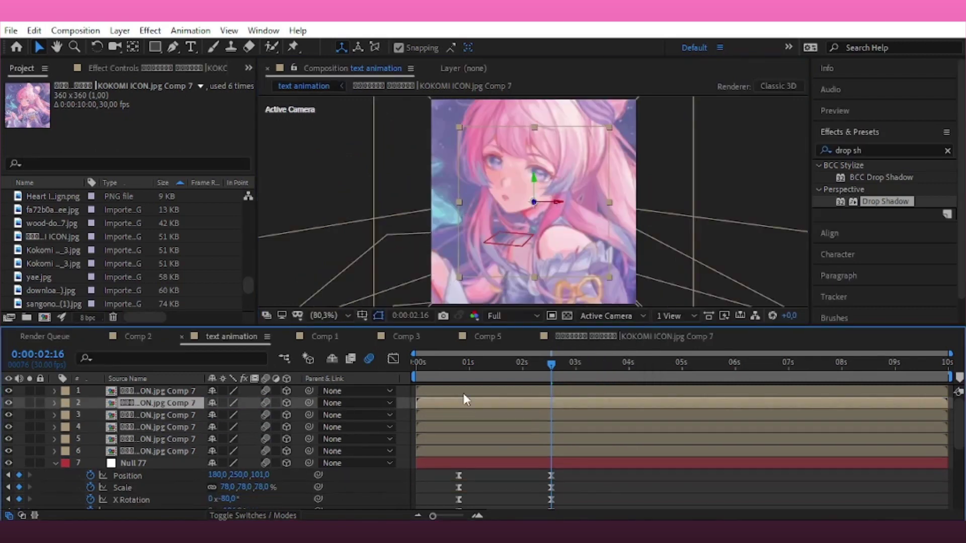
{"action": "left_click", "coordinate": [120, 30]}
{"action": "mouse_move", "coordinate": [141, 45]}
{"action": "left_click", "coordinate": [397, 106]}
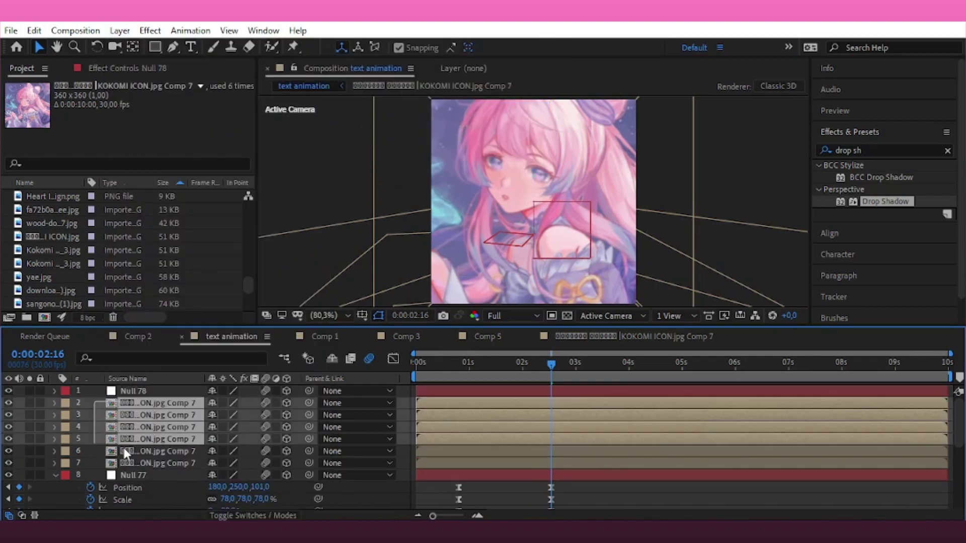
Parent the six cube face layers to Null 78 and show its rotation properties
{"action": "left_click_drag", "start_coordinate": [95, 398], "coordinate": [118, 462]}
{"action": "left_click_drag", "start_coordinate": [308, 405], "coordinate": [303, 391]}
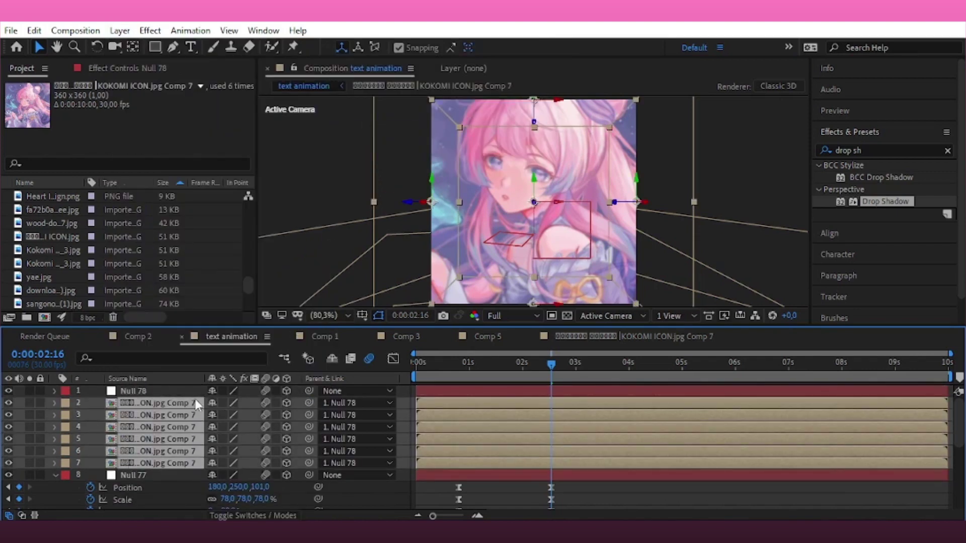
{"action": "left_click", "coordinate": [164, 391]}
{"action": "key", "text": "s"}
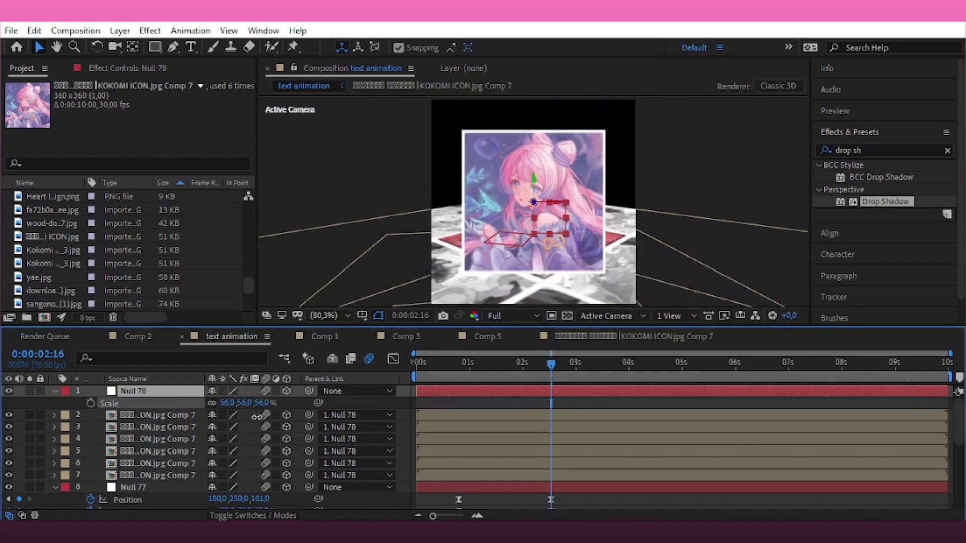
{"action": "key", "text": "r"}
Rotate Null 78 to 14° X and 38° Y, then view the cube from Custom View 1
{"action": "mouse_move", "coordinate": [230, 428]}
{"action": "left_mouse_down"}
{"action": "mouse_move", "coordinate": [261, 433]}
{"action": "mouse_move", "coordinate": [501, 248]}
{"action": "left_mouse_up"}
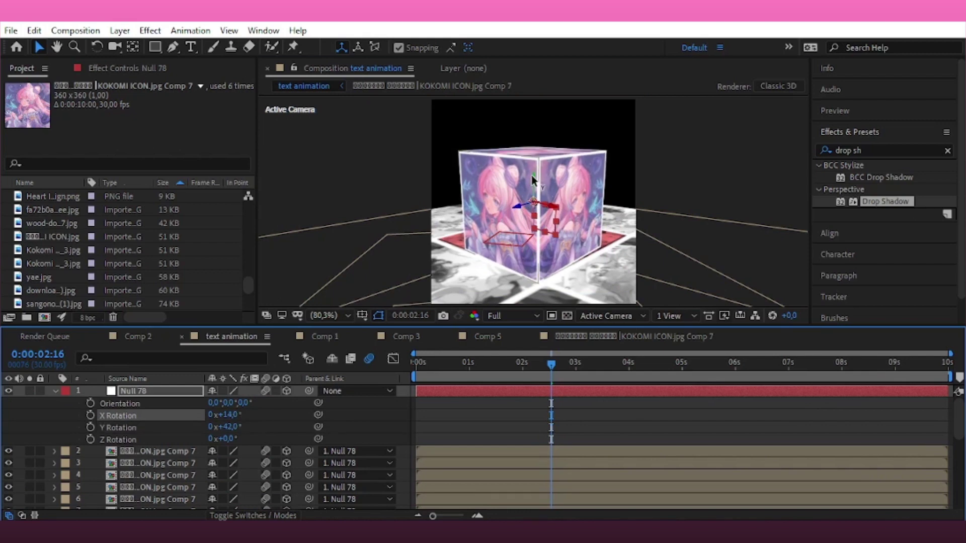
{"action": "left_click_drag", "start_coordinate": [533, 176], "coordinate": [533, 166]}
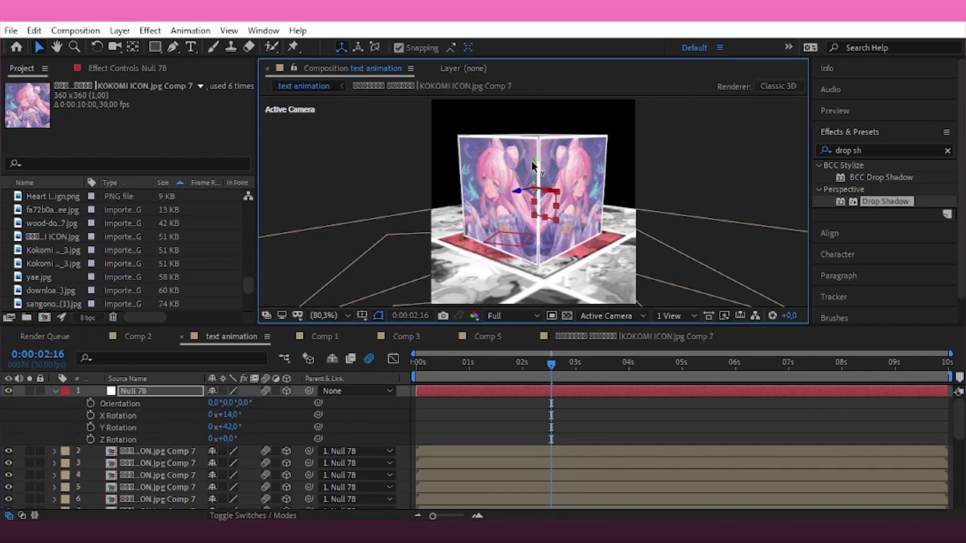
{"action": "left_click", "coordinate": [226, 427]}
{"action": "left_click", "coordinate": [265, 428]}
{"action": "type", "text": "45"}
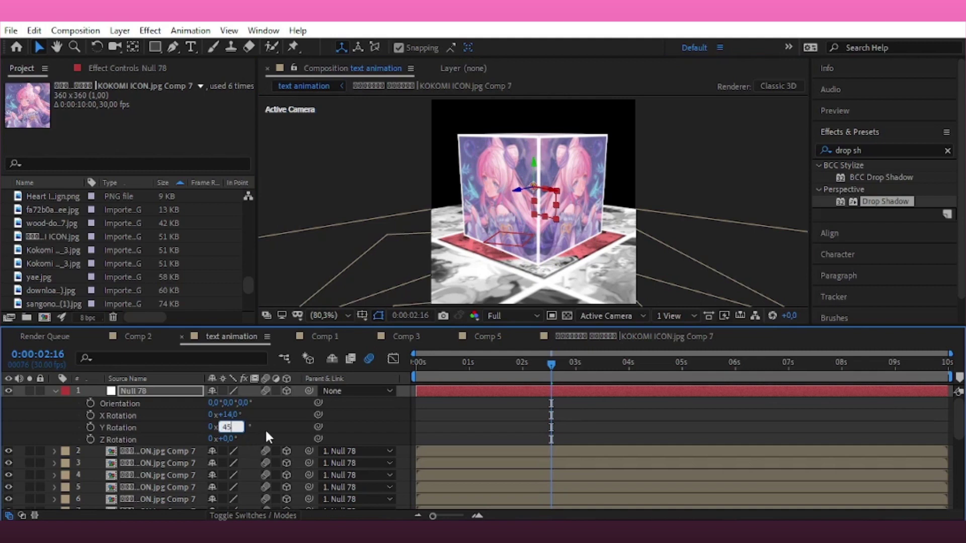
{"action": "left_click_drag", "start_coordinate": [228, 427], "coordinate": [227, 431]}
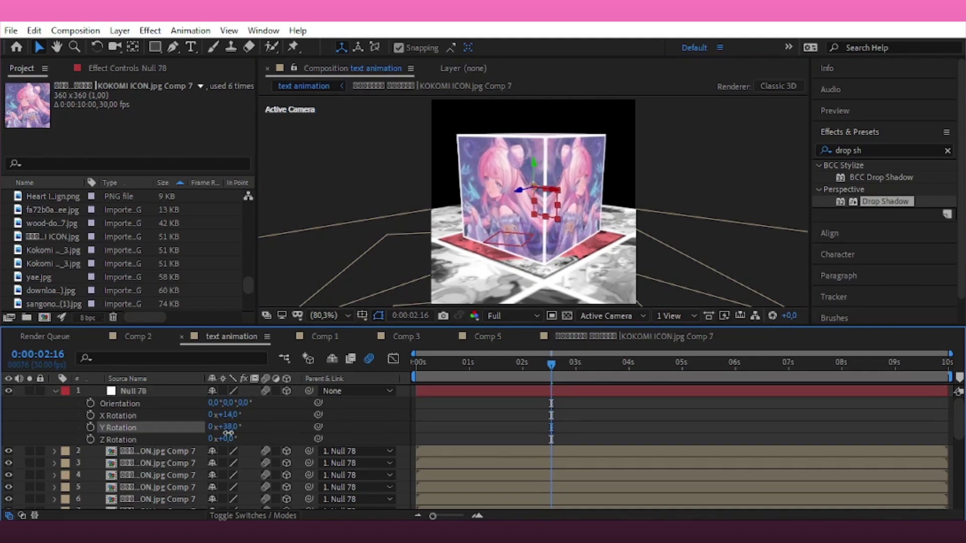
{"action": "left_click", "coordinate": [598, 315]}
{"action": "left_click", "coordinate": [617, 436]}
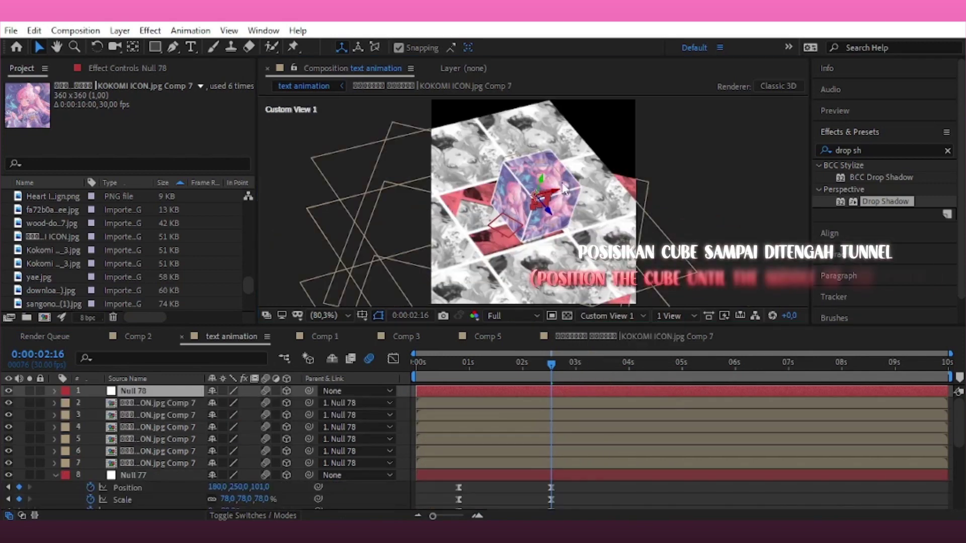
Move the cube along X to the tunnel centre and return to the active camera view
{"action": "mouse_move", "coordinate": [560, 194]}
{"action": "left_mouse_down"}
{"action": "mouse_move", "coordinate": [512, 204]}
{"action": "mouse_move", "coordinate": [507, 215]}
{"action": "mouse_move", "coordinate": [529, 227]}
{"action": "mouse_move", "coordinate": [507, 221]}
{"action": "left_mouse_up"}
{"action": "key", "text": "c"}
{"action": "key", "text": "v"}
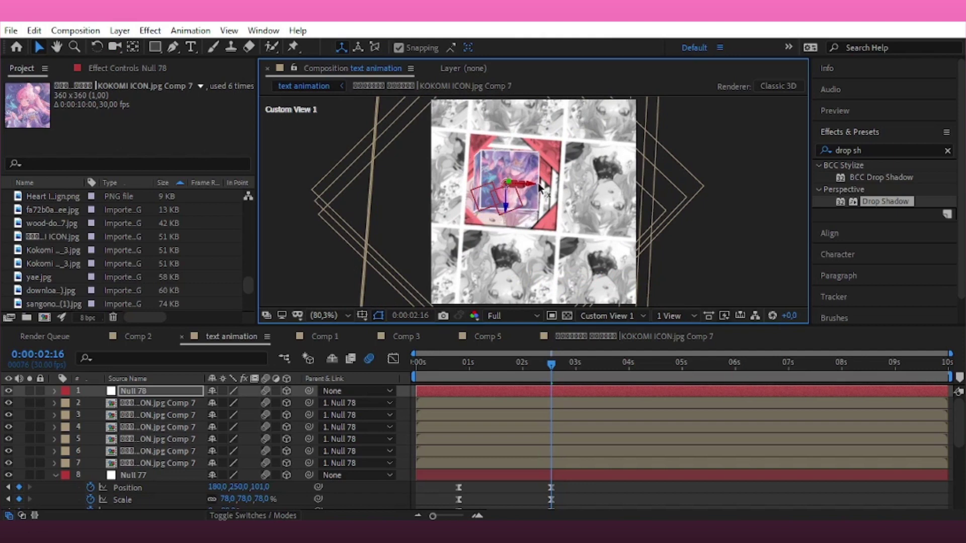
{"action": "key", "text": "F12"}
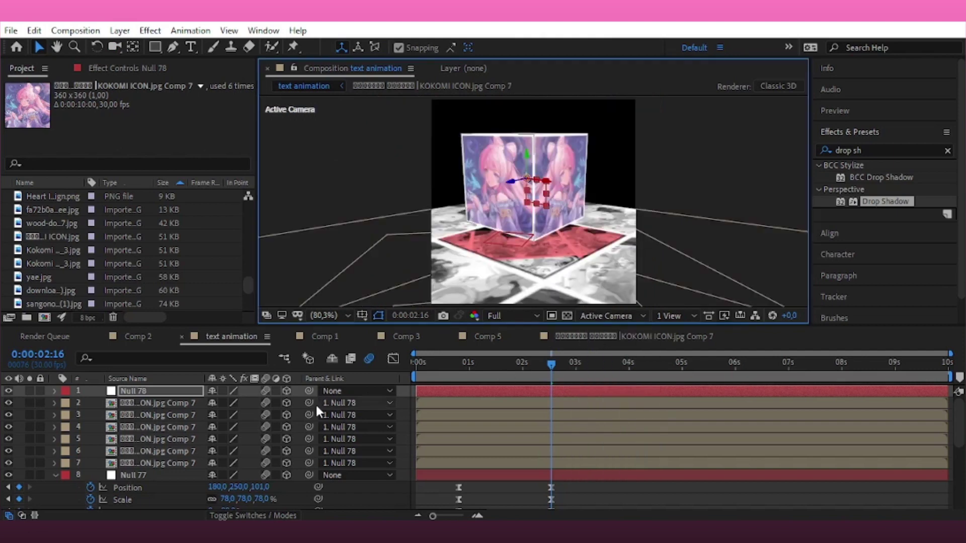
Set a 74.4% Scale keyframe on Null 78 at 0:00:02:16 and parent it to Null 76
{"action": "key", "text": "Return"}
{"action": "key", "text": "s"}
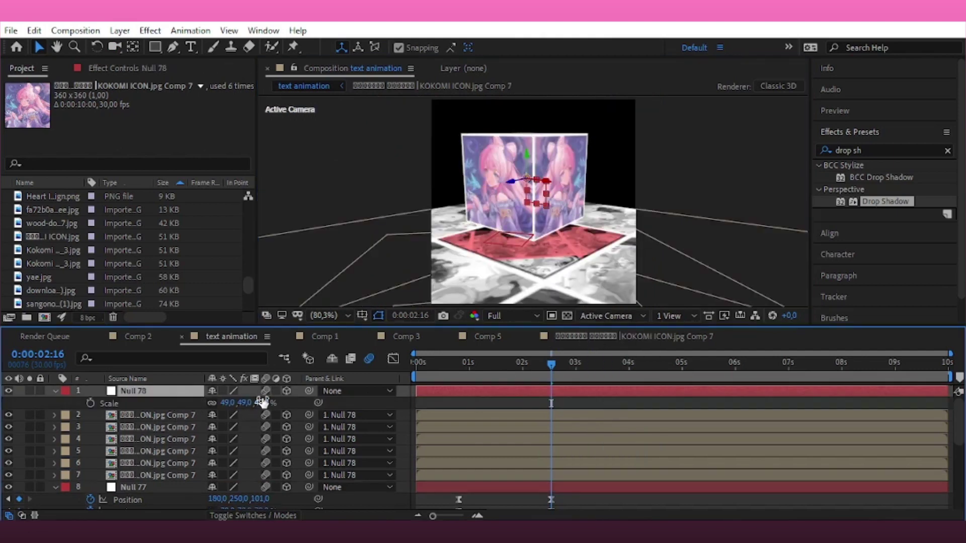
{"action": "left_click_drag", "start_coordinate": [262, 401], "coordinate": [269, 400]}
{"action": "left_click", "coordinate": [352, 391]}
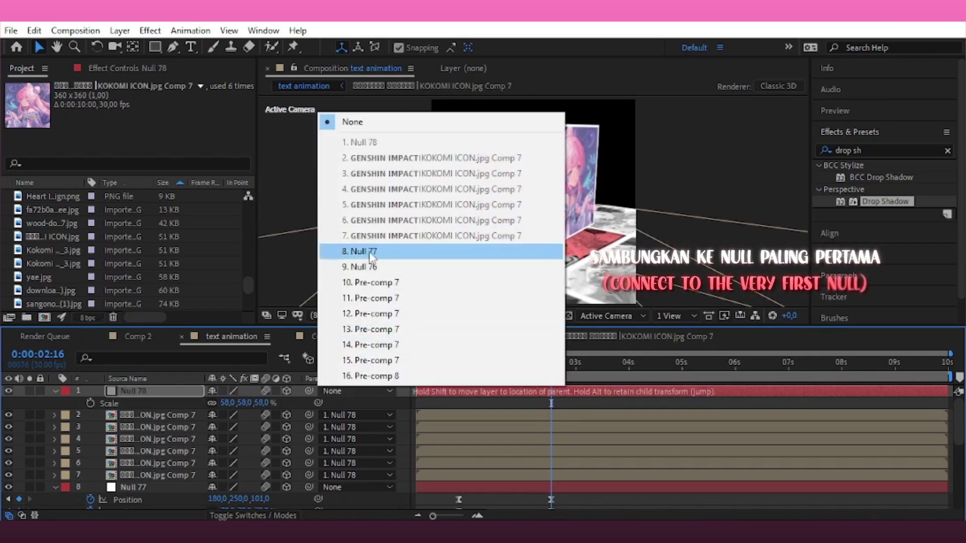
{"action": "left_click", "coordinate": [370, 267]}
{"action": "left_click", "coordinate": [98, 406]}
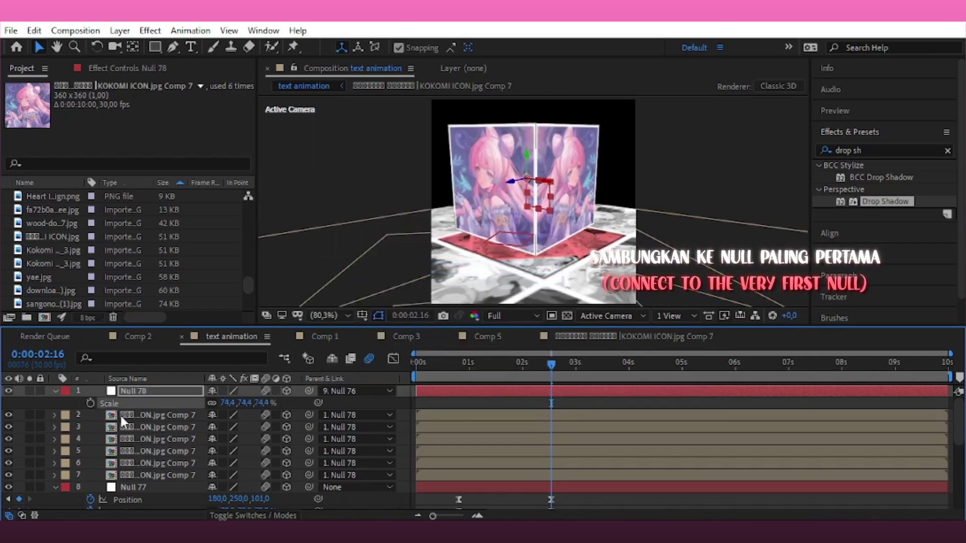
{"action": "left_click", "coordinate": [458, 364]}
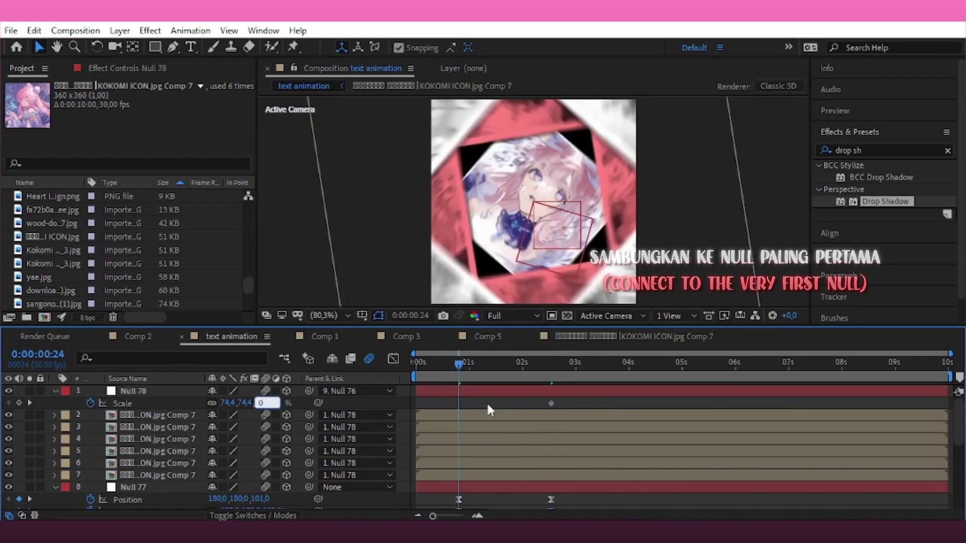
Key Null 78's Scale at 0% at 0:00:00:24 and ease both keyframes into a sharp speed peak
{"action": "type", "text": "0,0,0,0,0,0"}
{"action": "key", "text": "Return"}
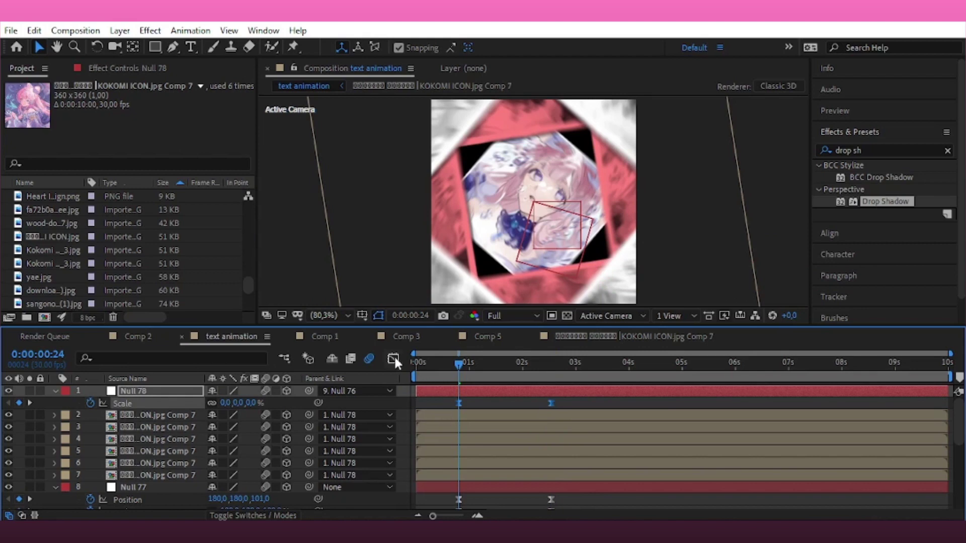
{"action": "left_click", "coordinate": [393, 358]}
{"action": "left_click_drag", "start_coordinate": [435, 492], "coordinate": [435, 490]}
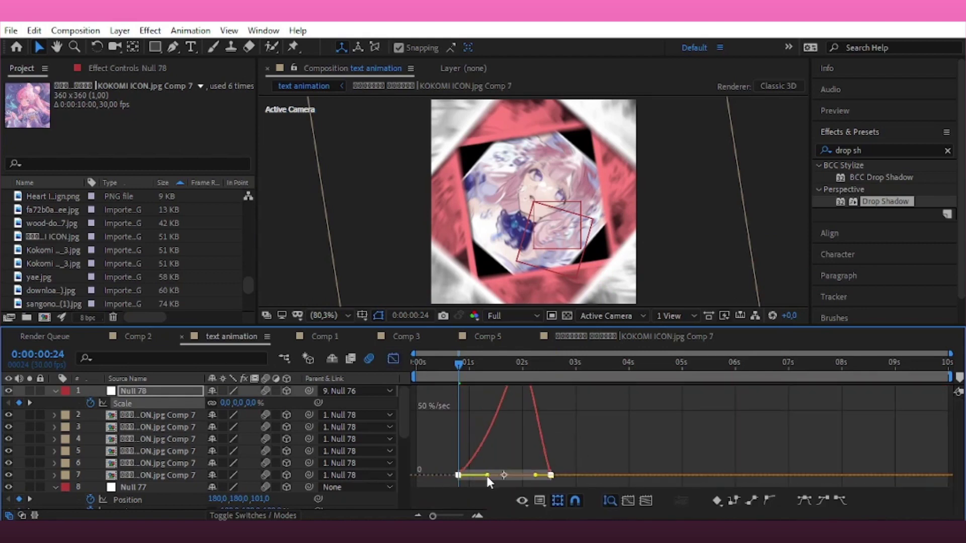
{"action": "left_click_drag", "start_coordinate": [487, 475], "coordinate": [516, 475]}
Preview the cube popping into the photo tunnel
{"action": "key", "text": "space"}
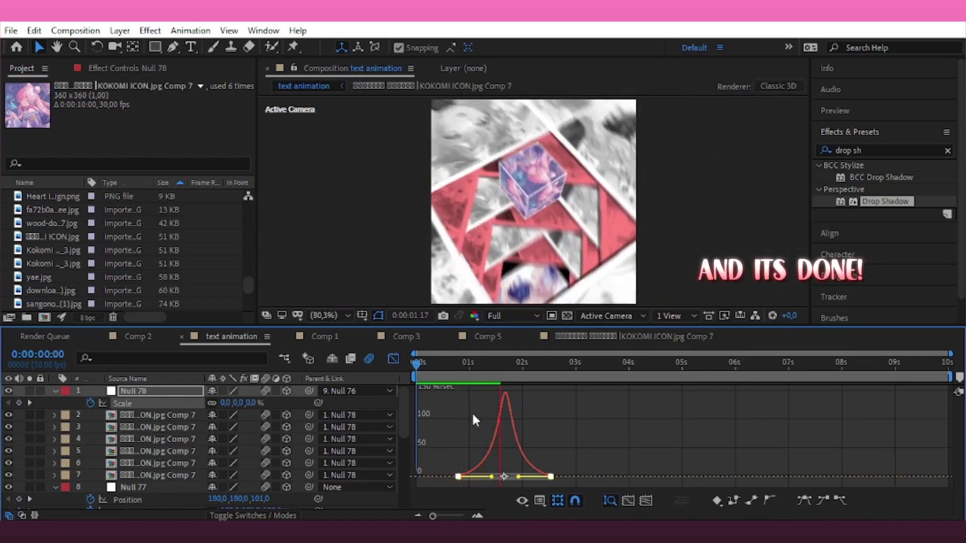
{"action": "key", "text": "space"}
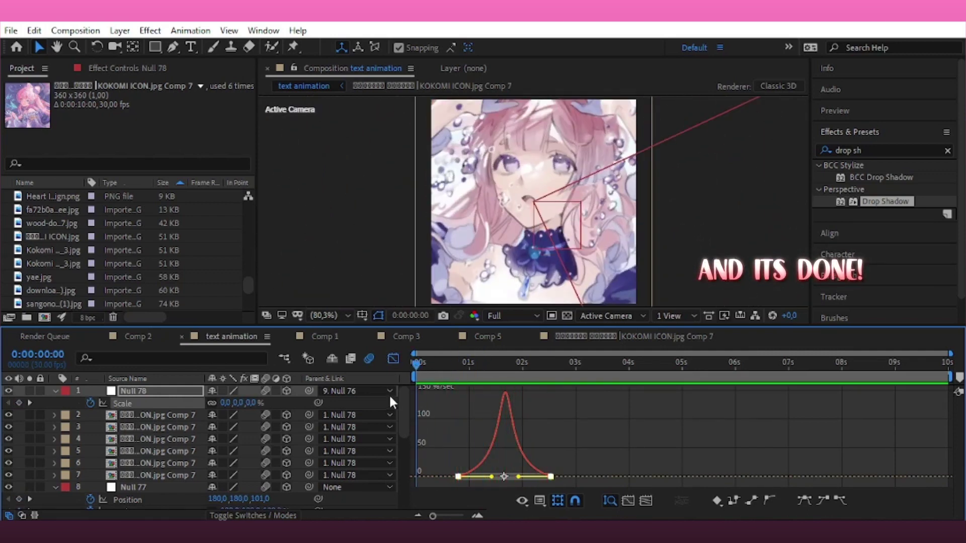
{"action": "key", "text": "space"}
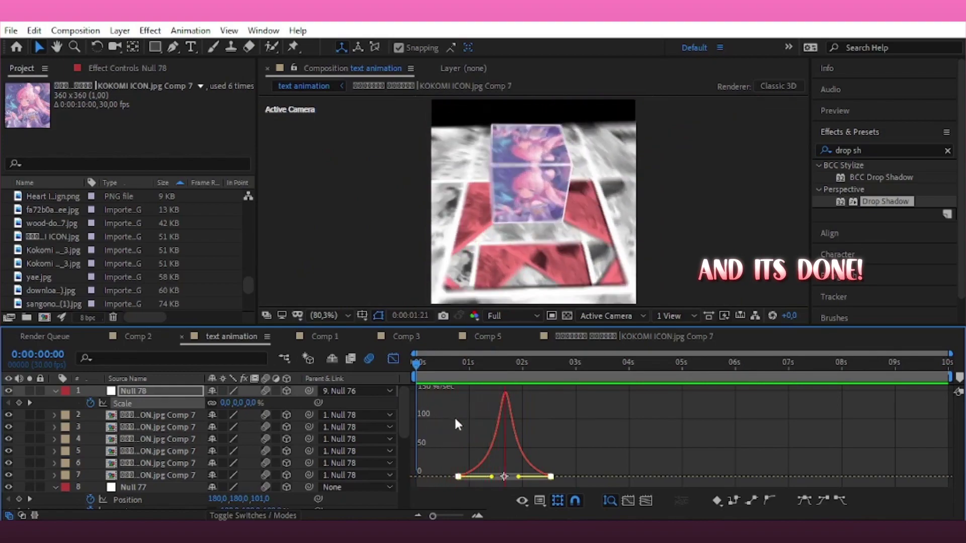